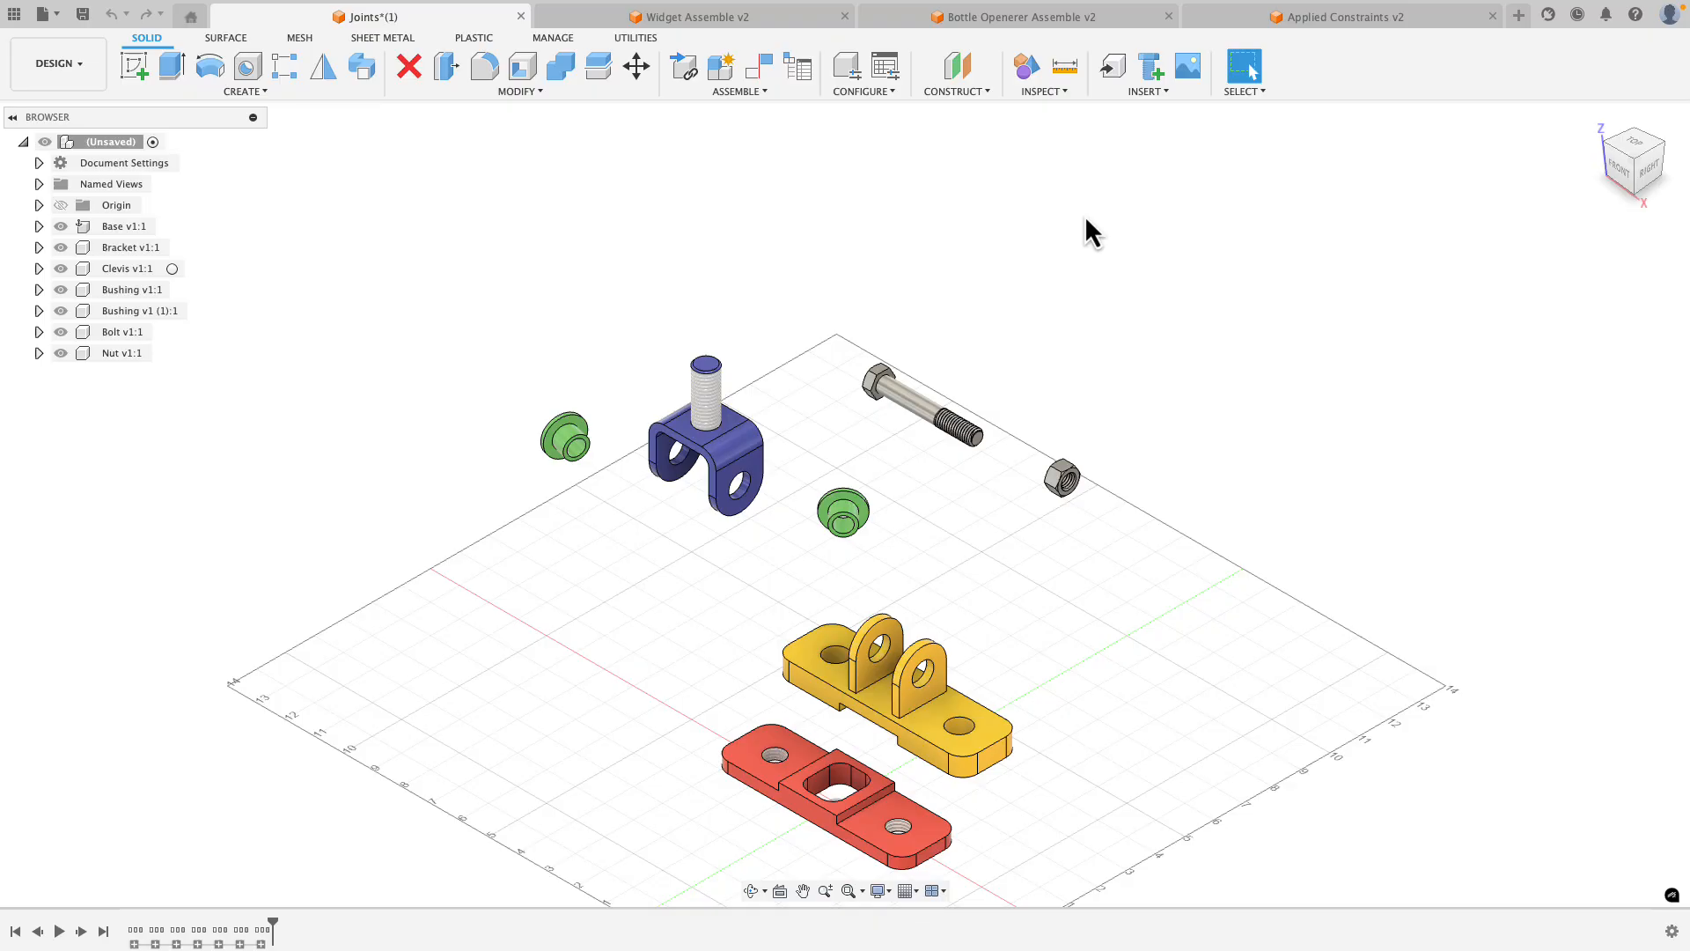
click(752, 93)
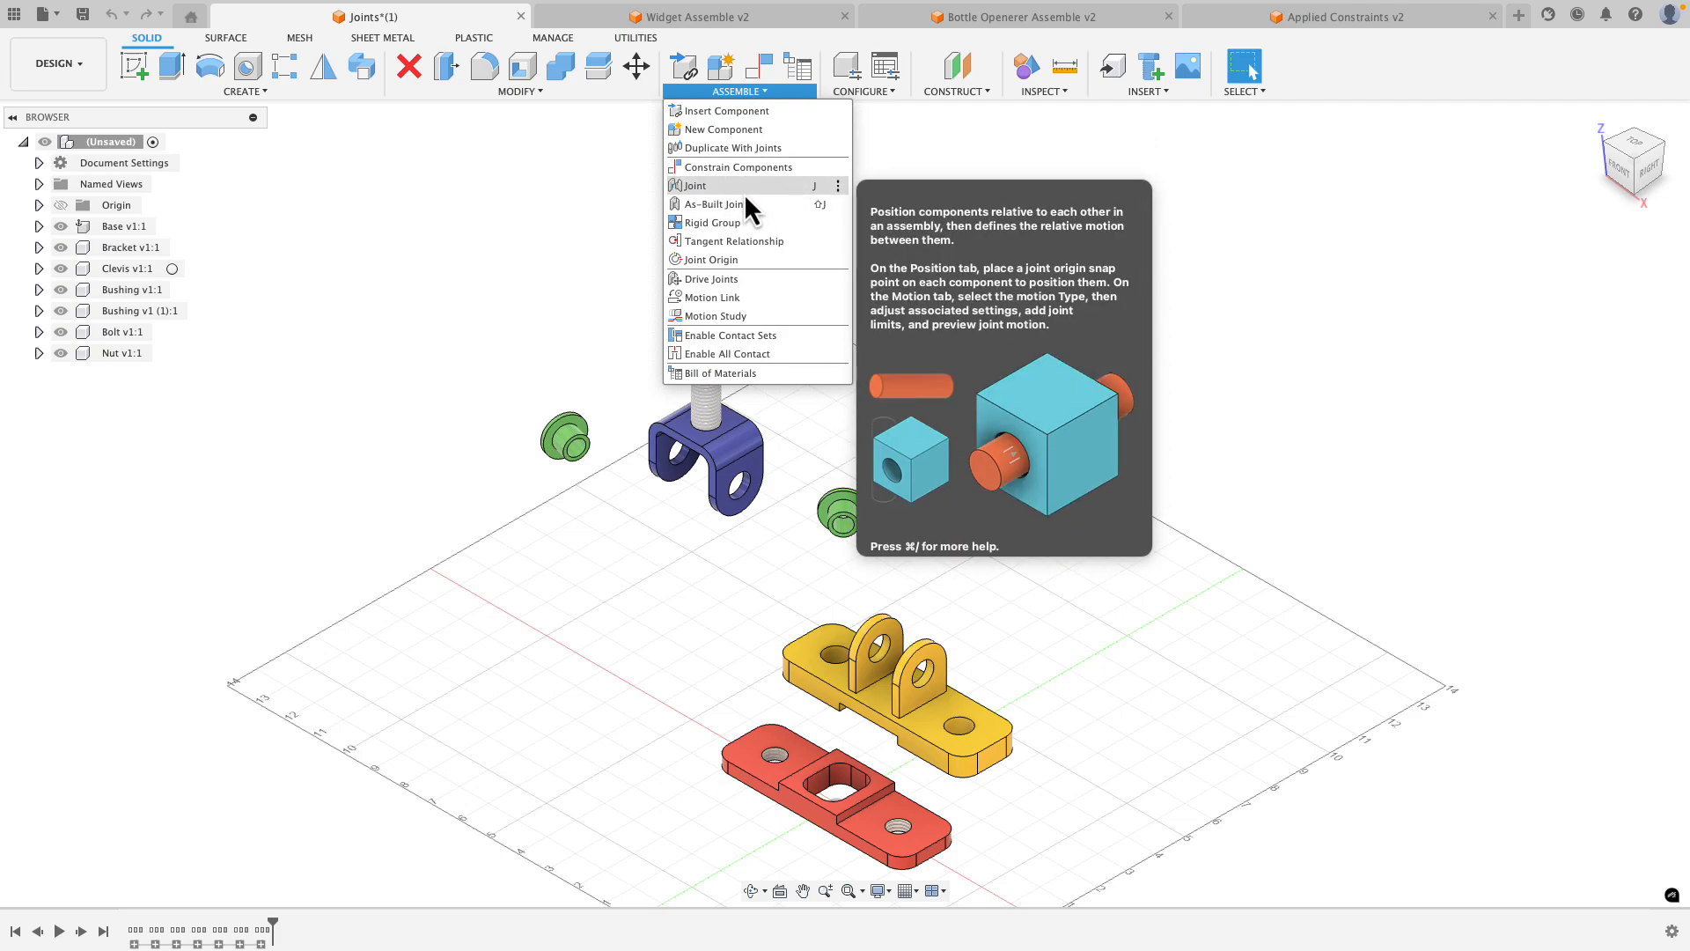
click(968, 174)
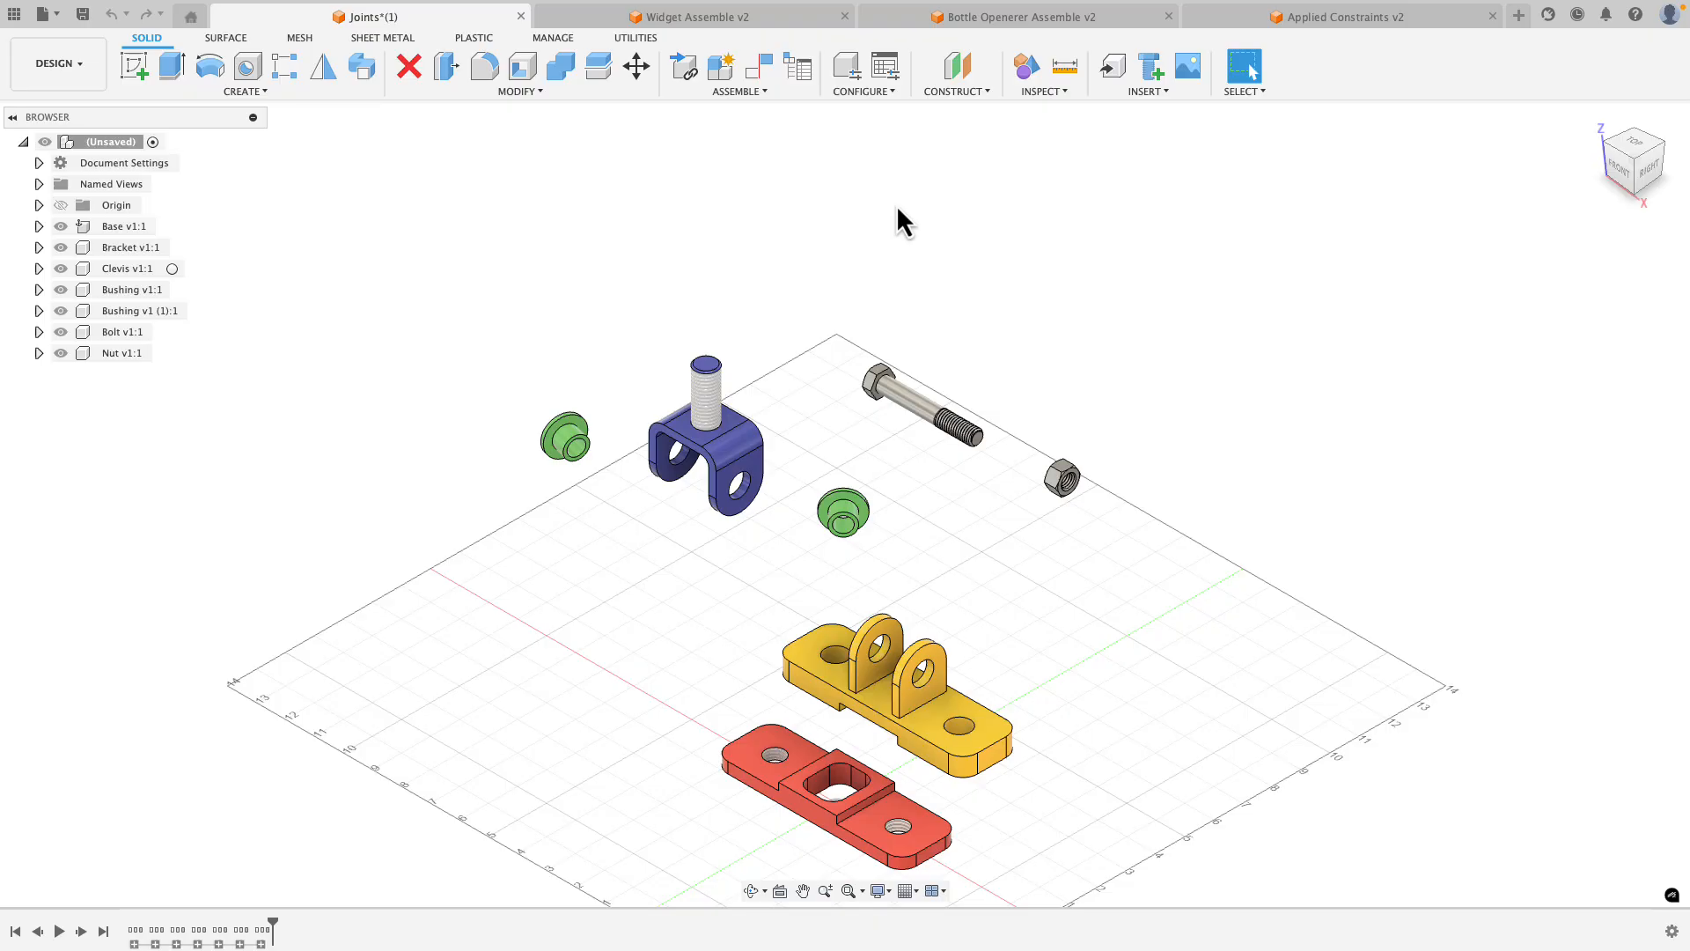
Create a rigid joint between the centre of the yellow bracket's bottom recess face and the centre of the red base's raised face.
click(752, 93)
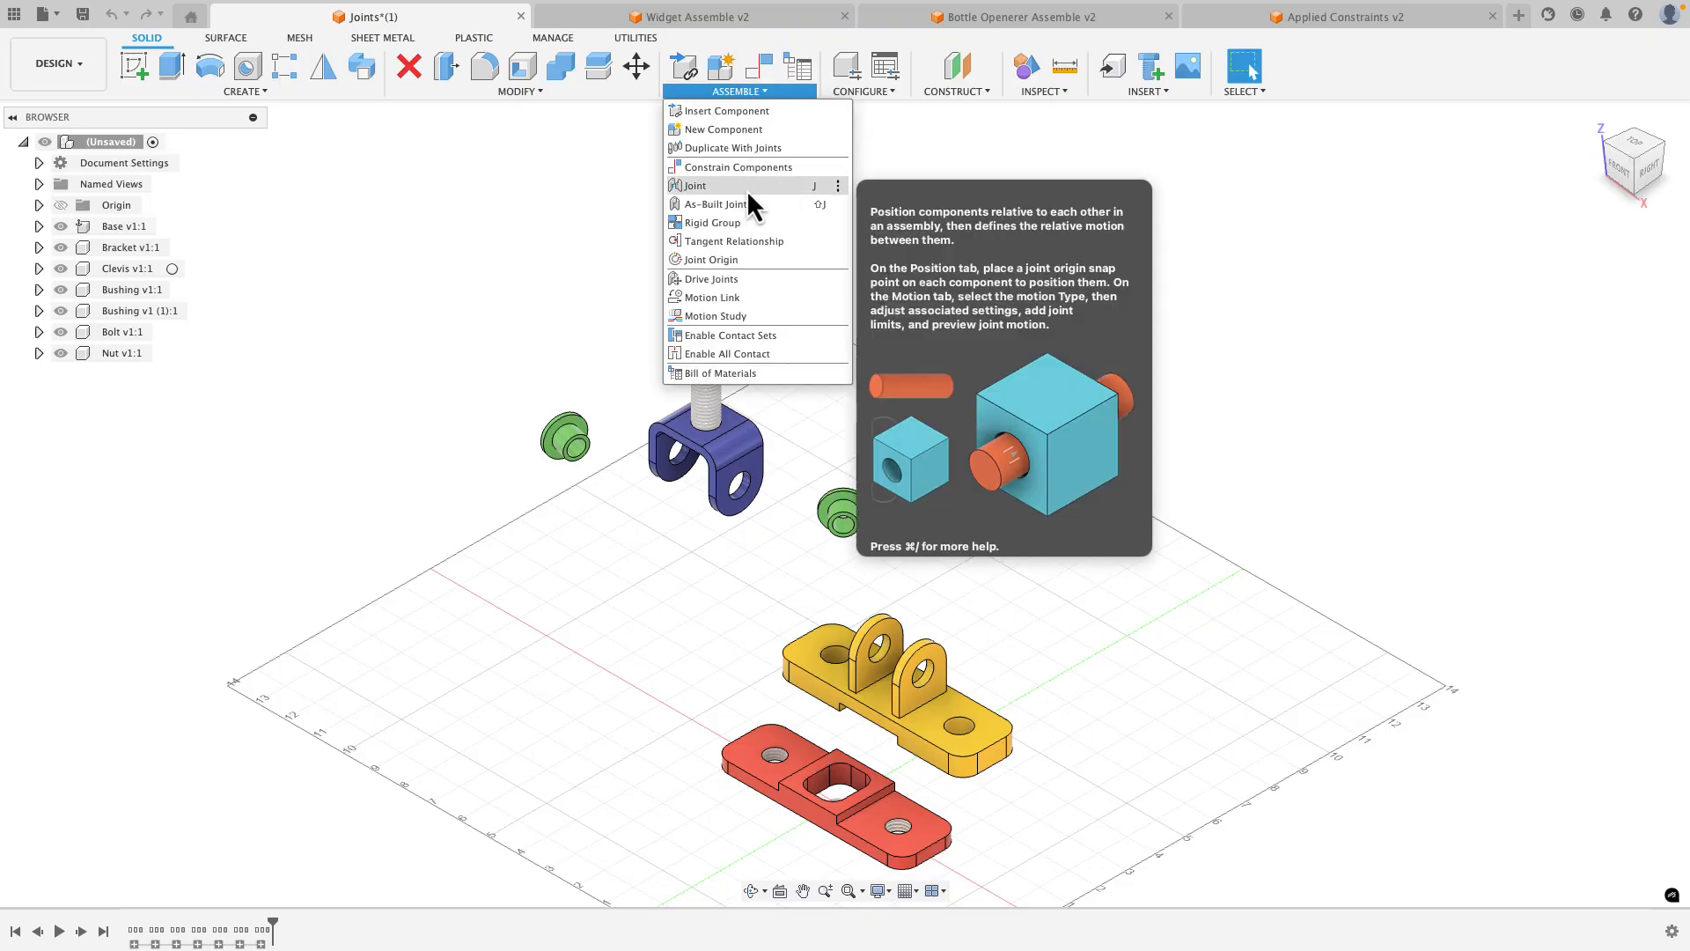
click(746, 186)
shift+middle_drag(845, 485, 889, 340)
scroll(886, 287, up, 5)
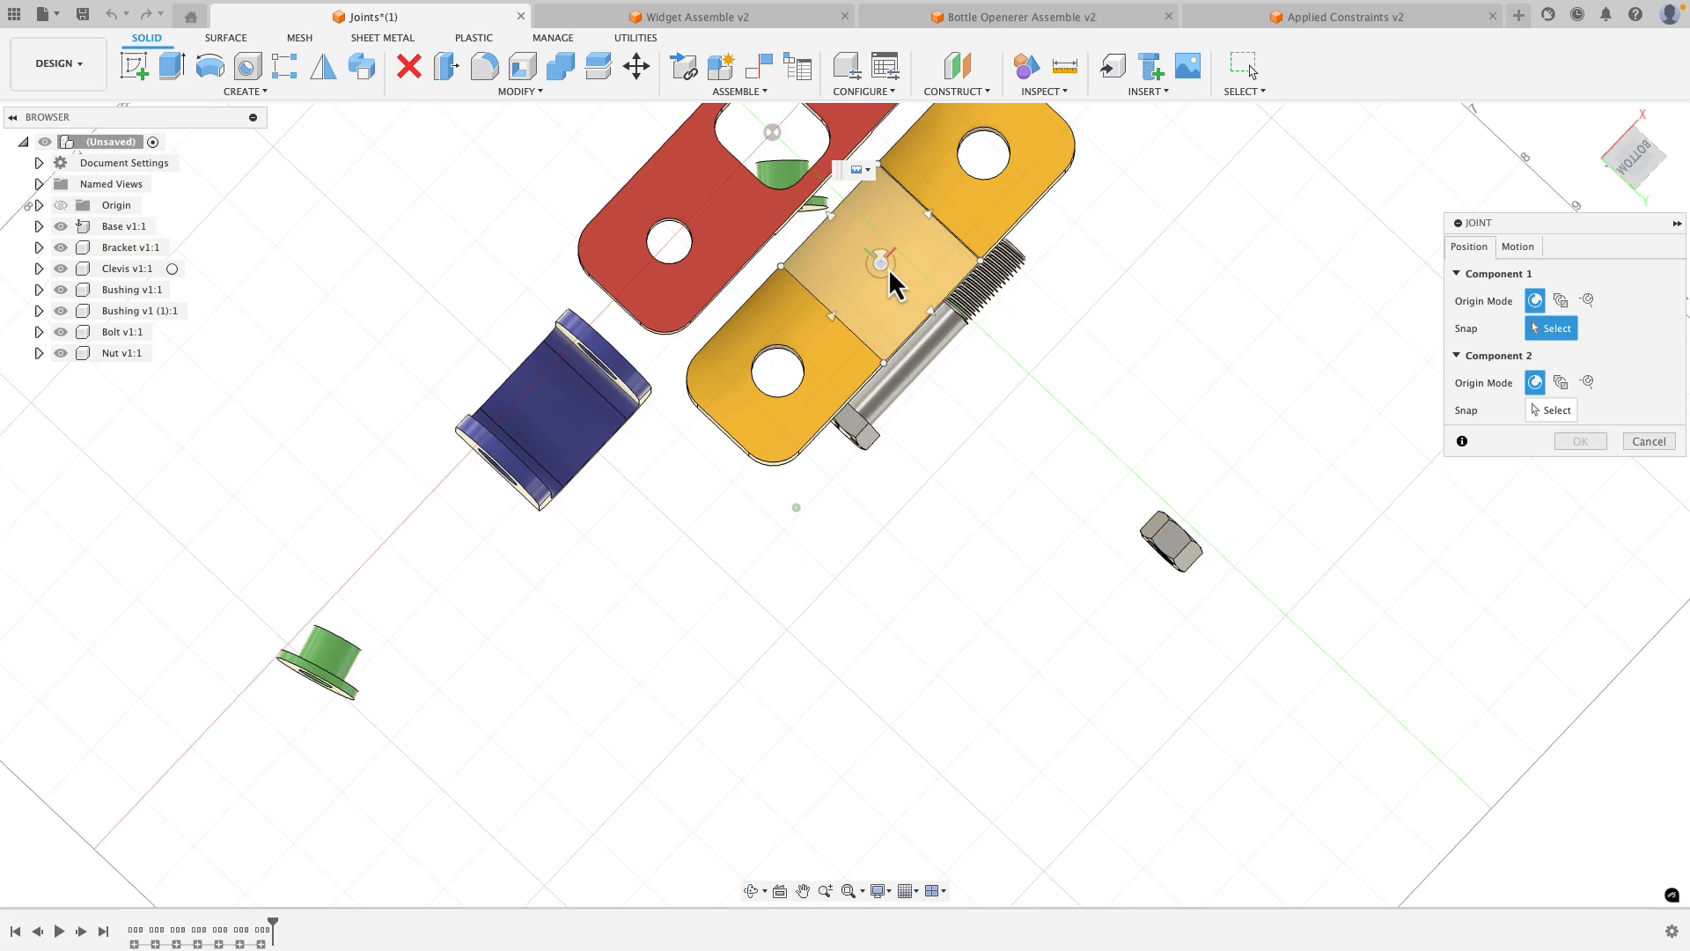
click(886, 267)
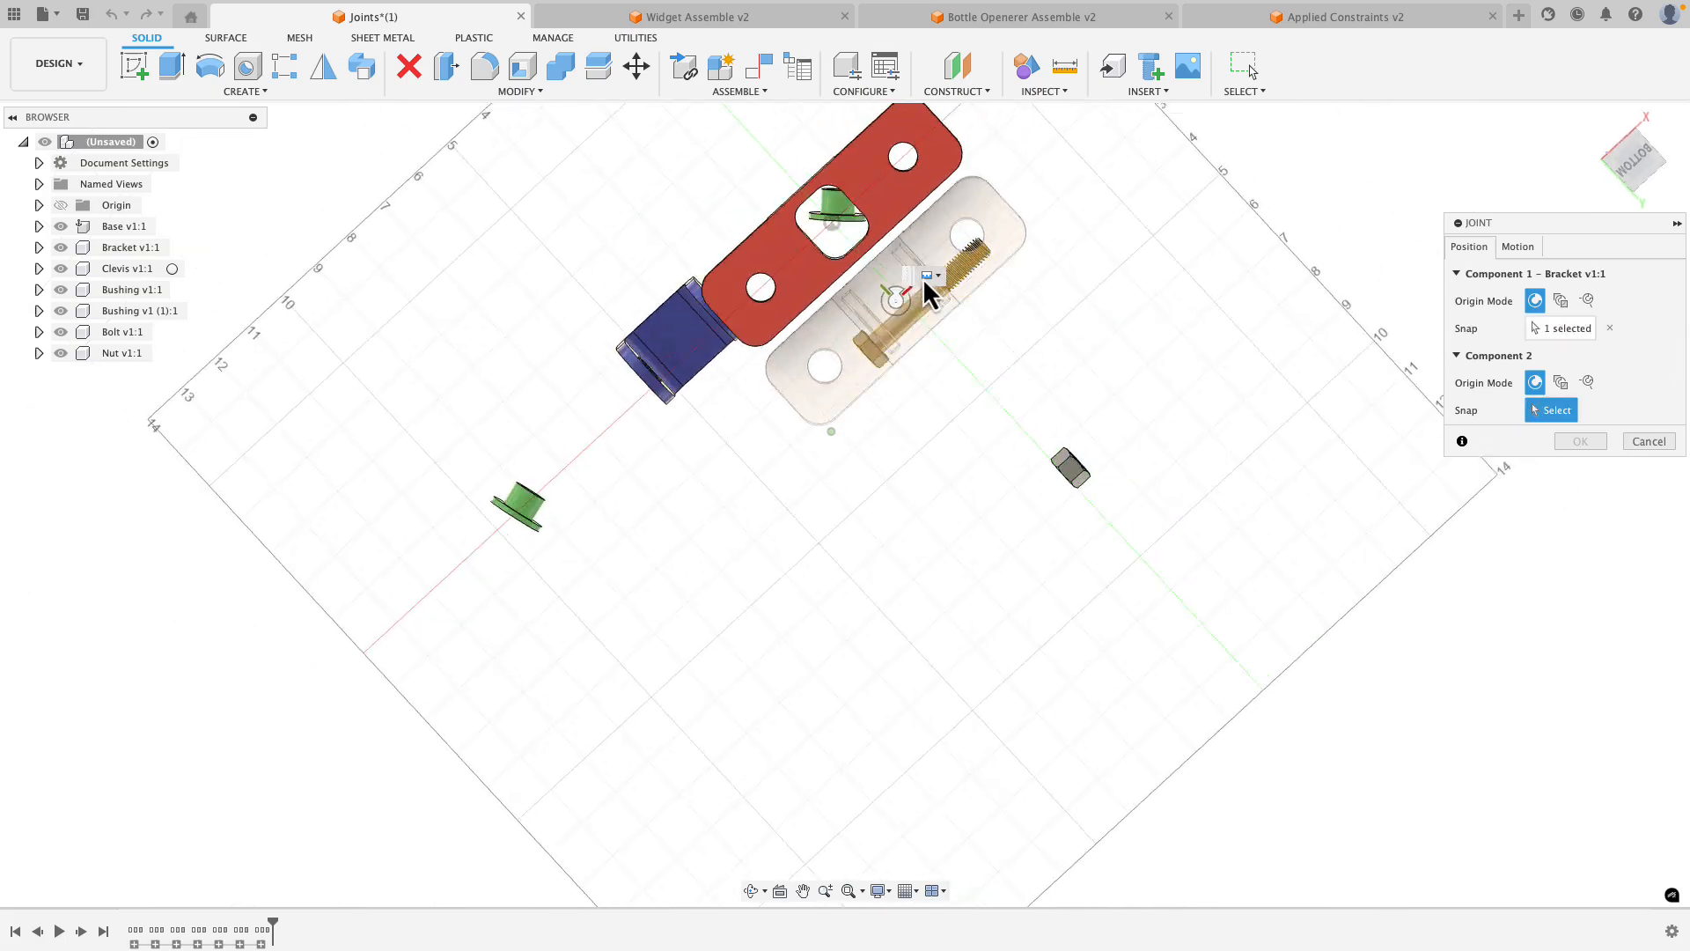
shift+middle_drag(921, 291, 1013, 423)
scroll(797, 445, up, 10)
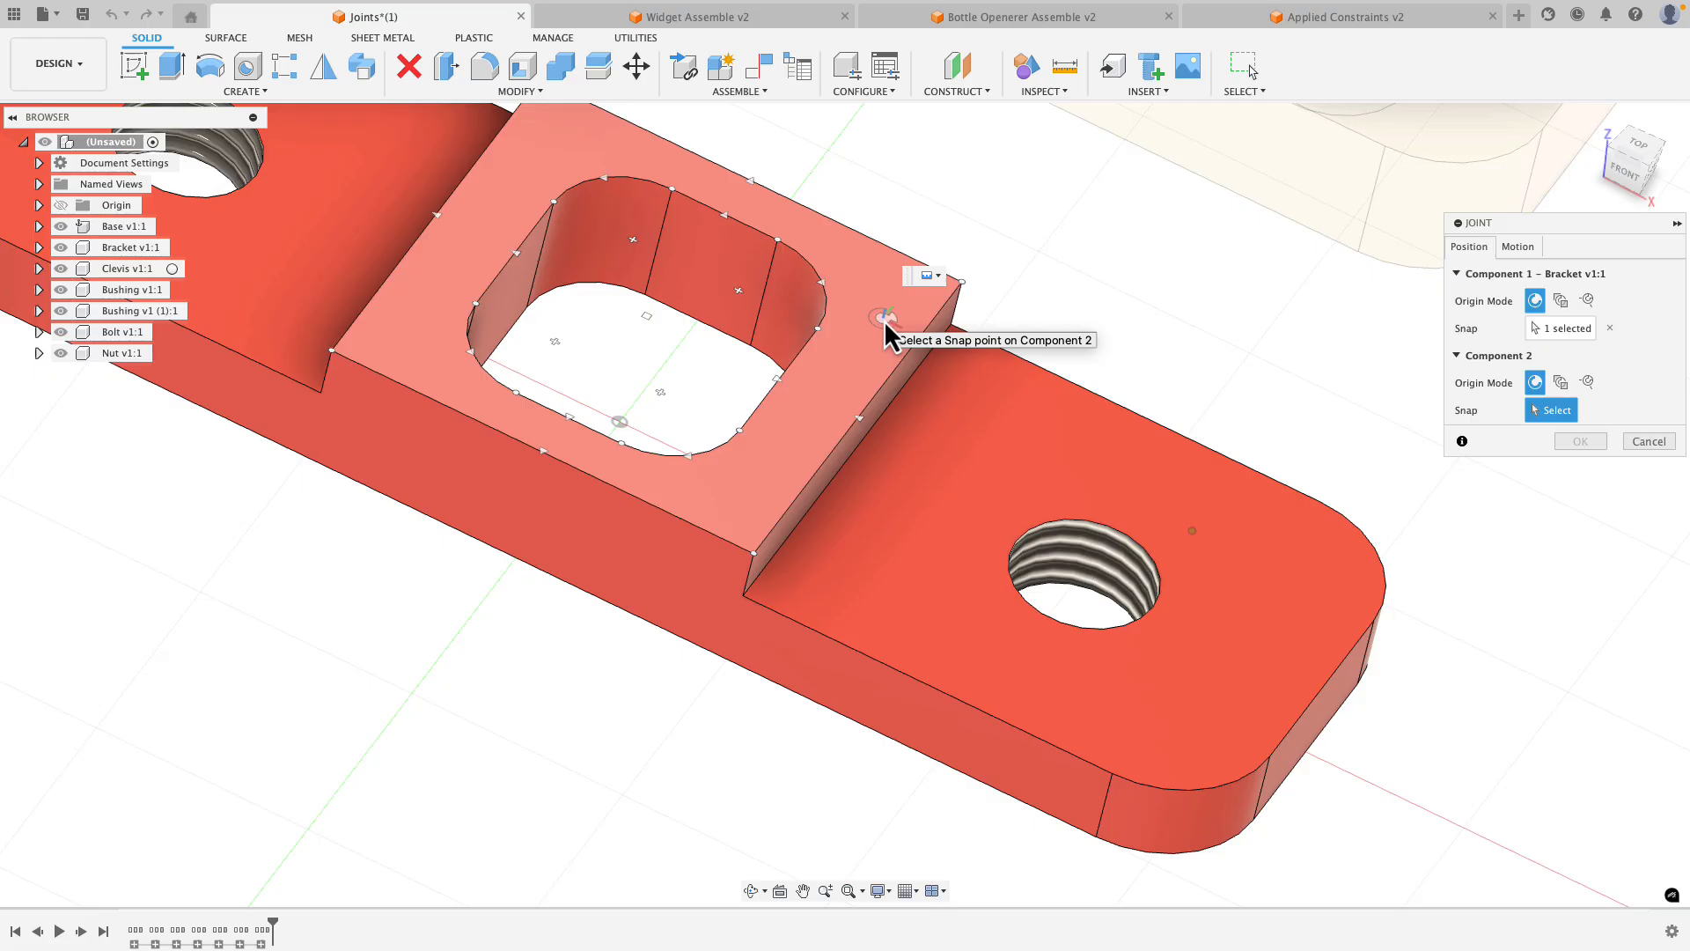
click(658, 326)
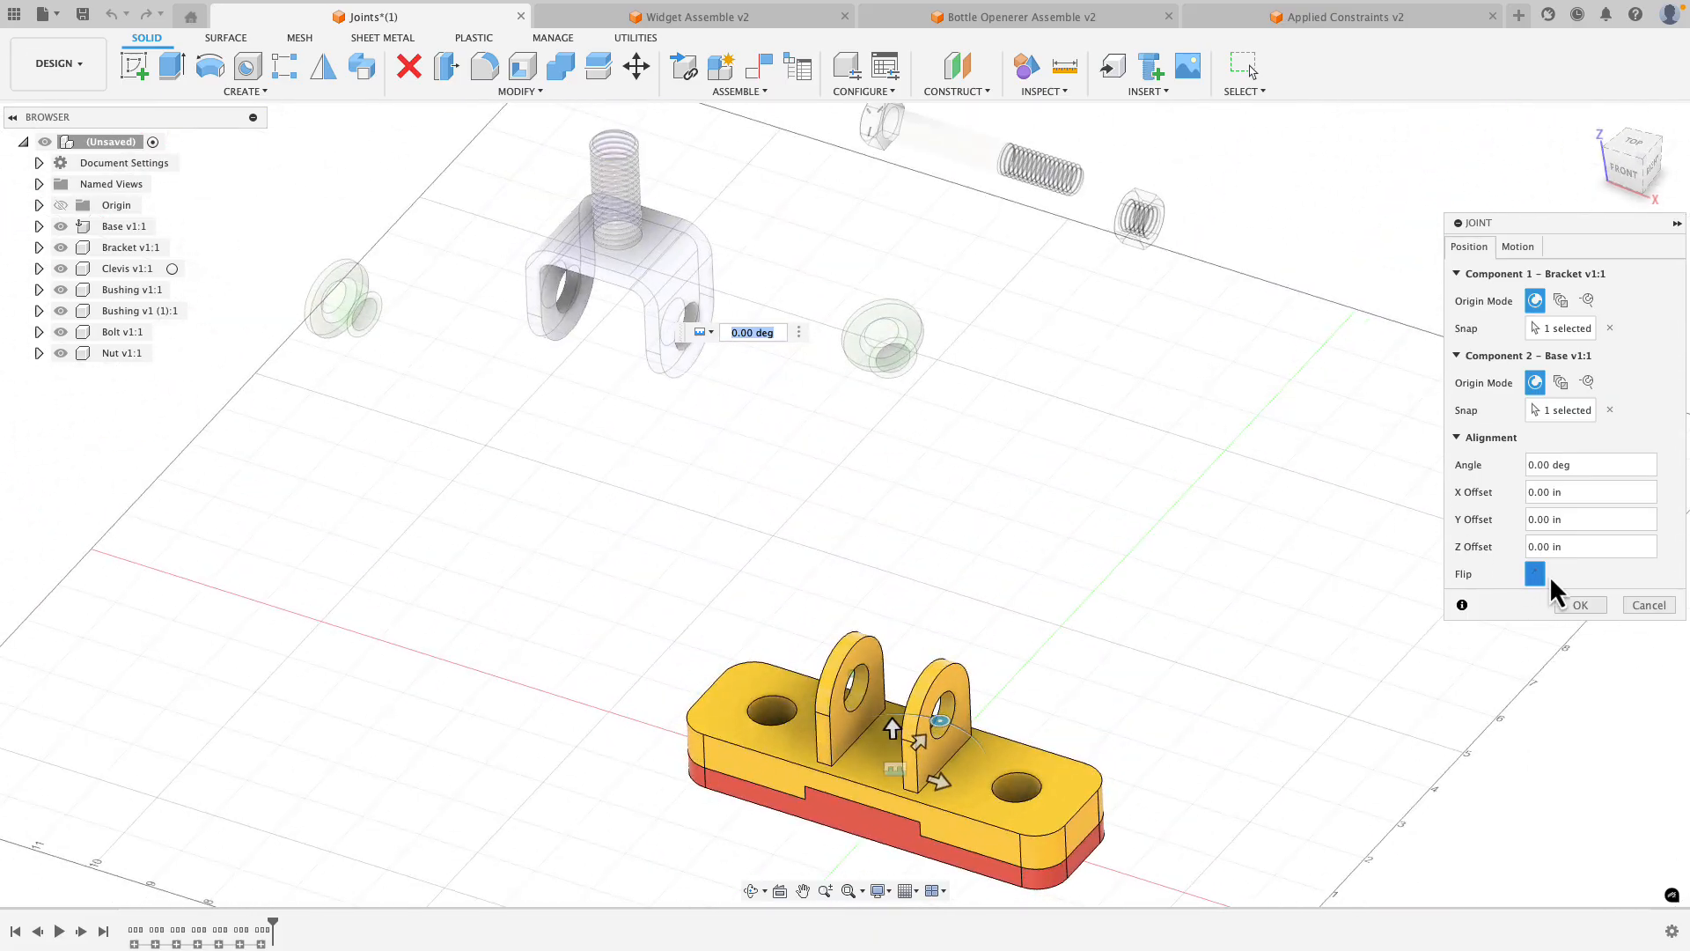
key(Return)
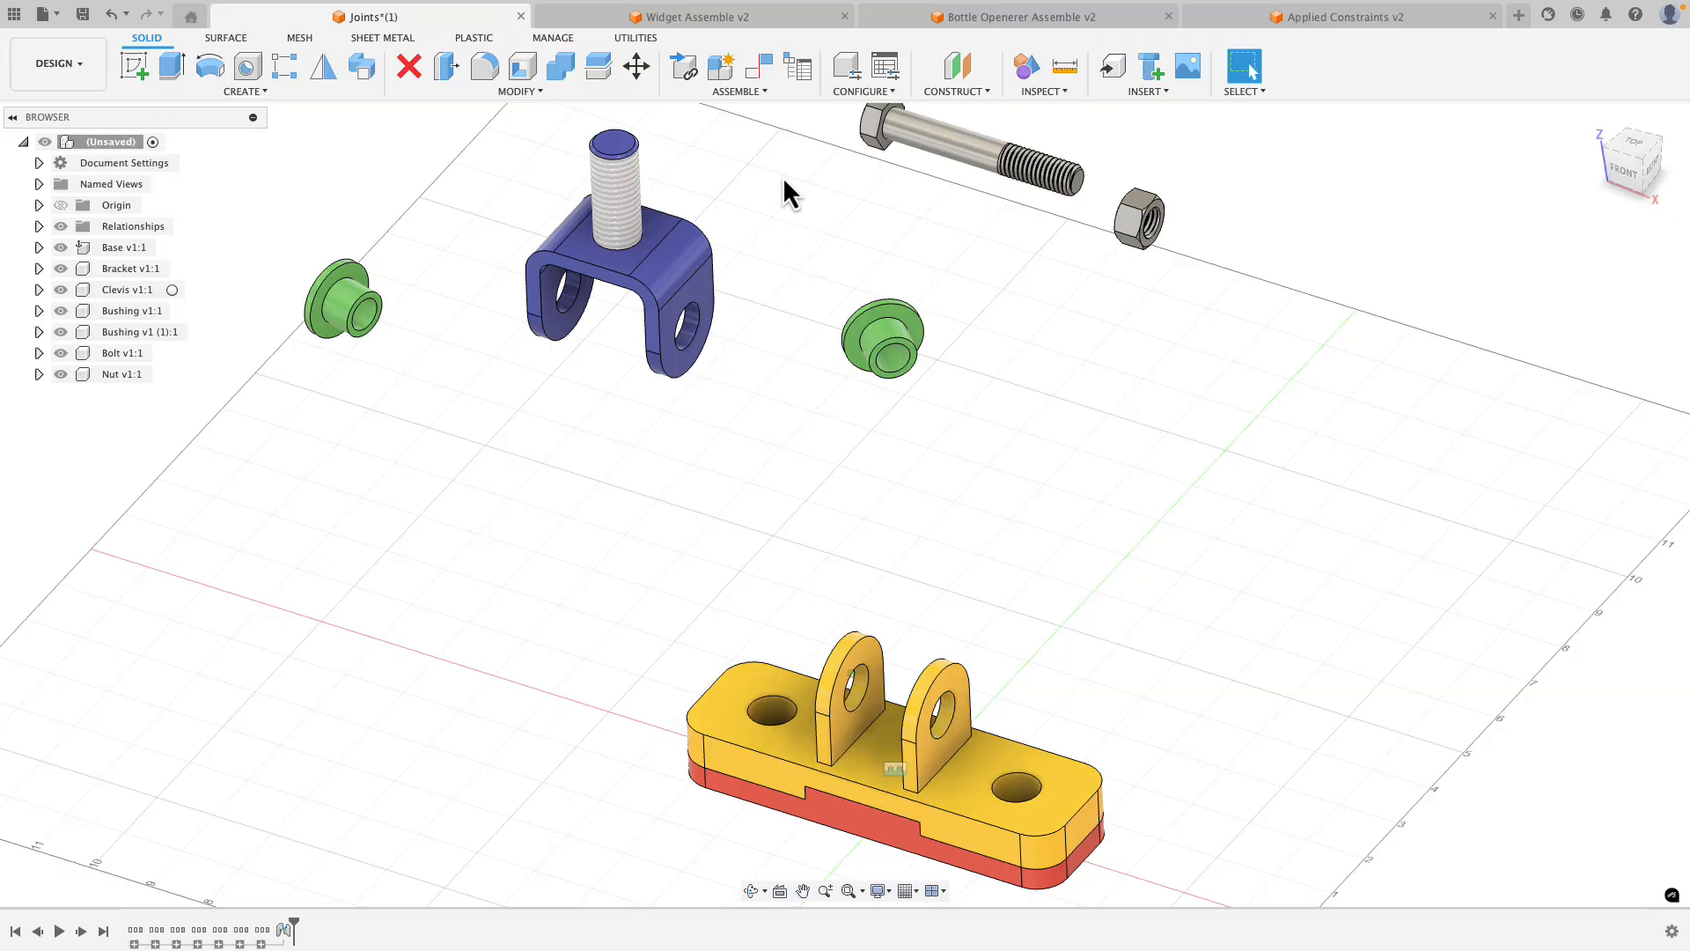
Start a joint and define the clevis origin between its two arm faces, snapped to the centre of the arm hole.
click(763, 92)
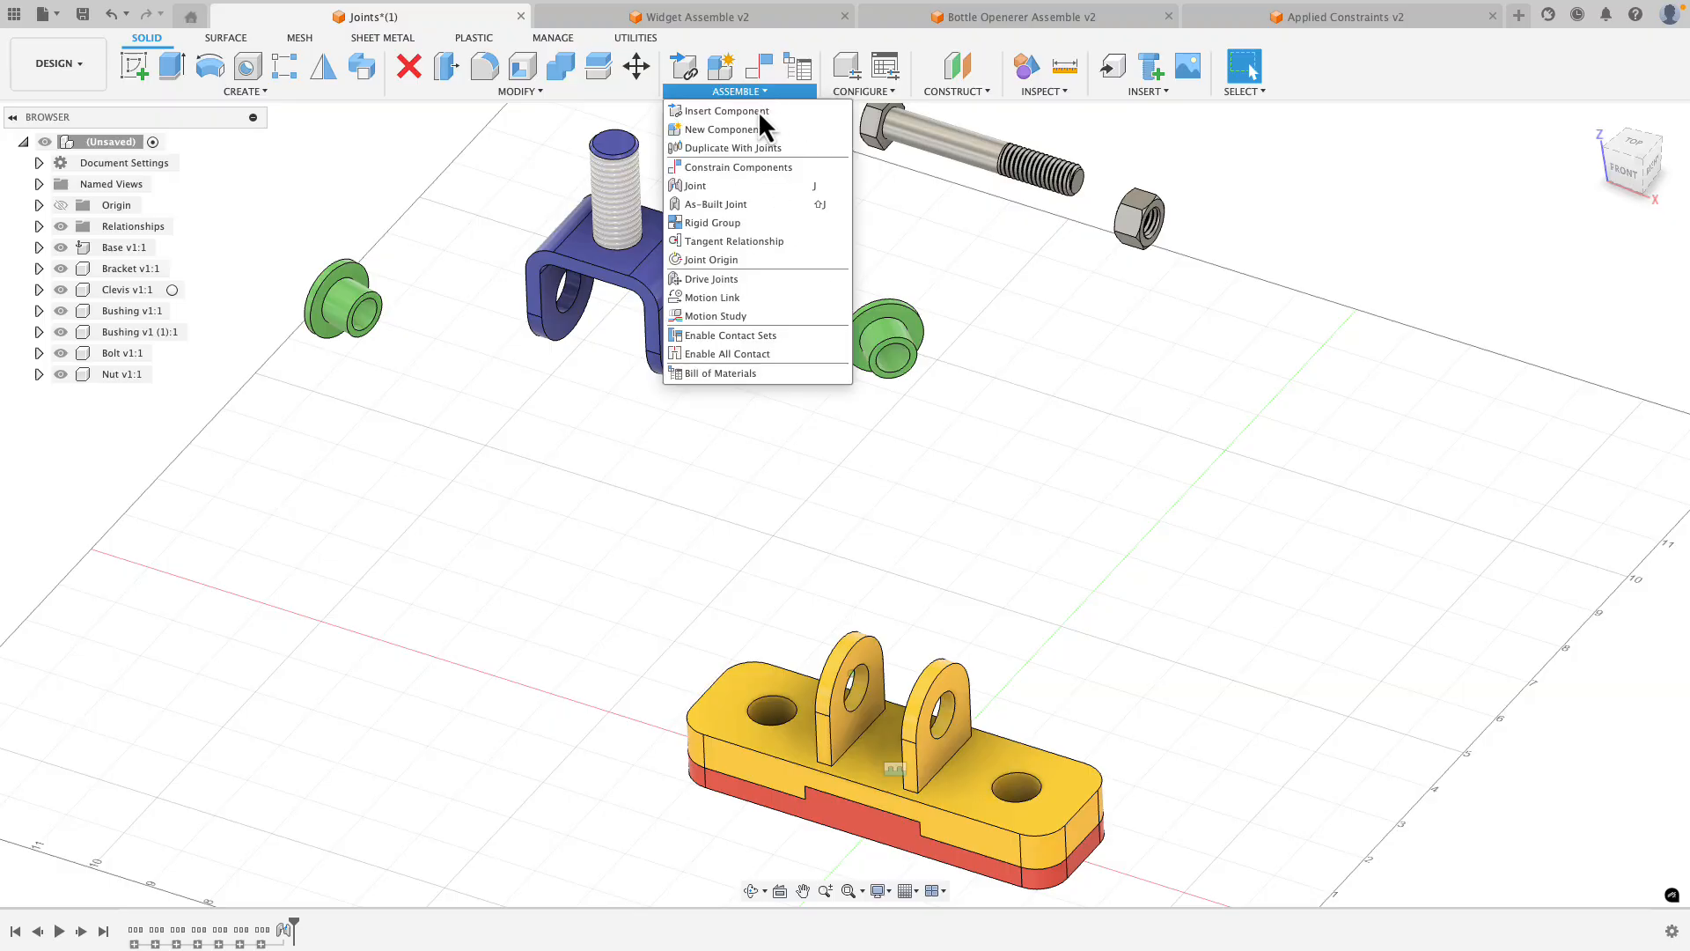
click(737, 190)
click(1560, 304)
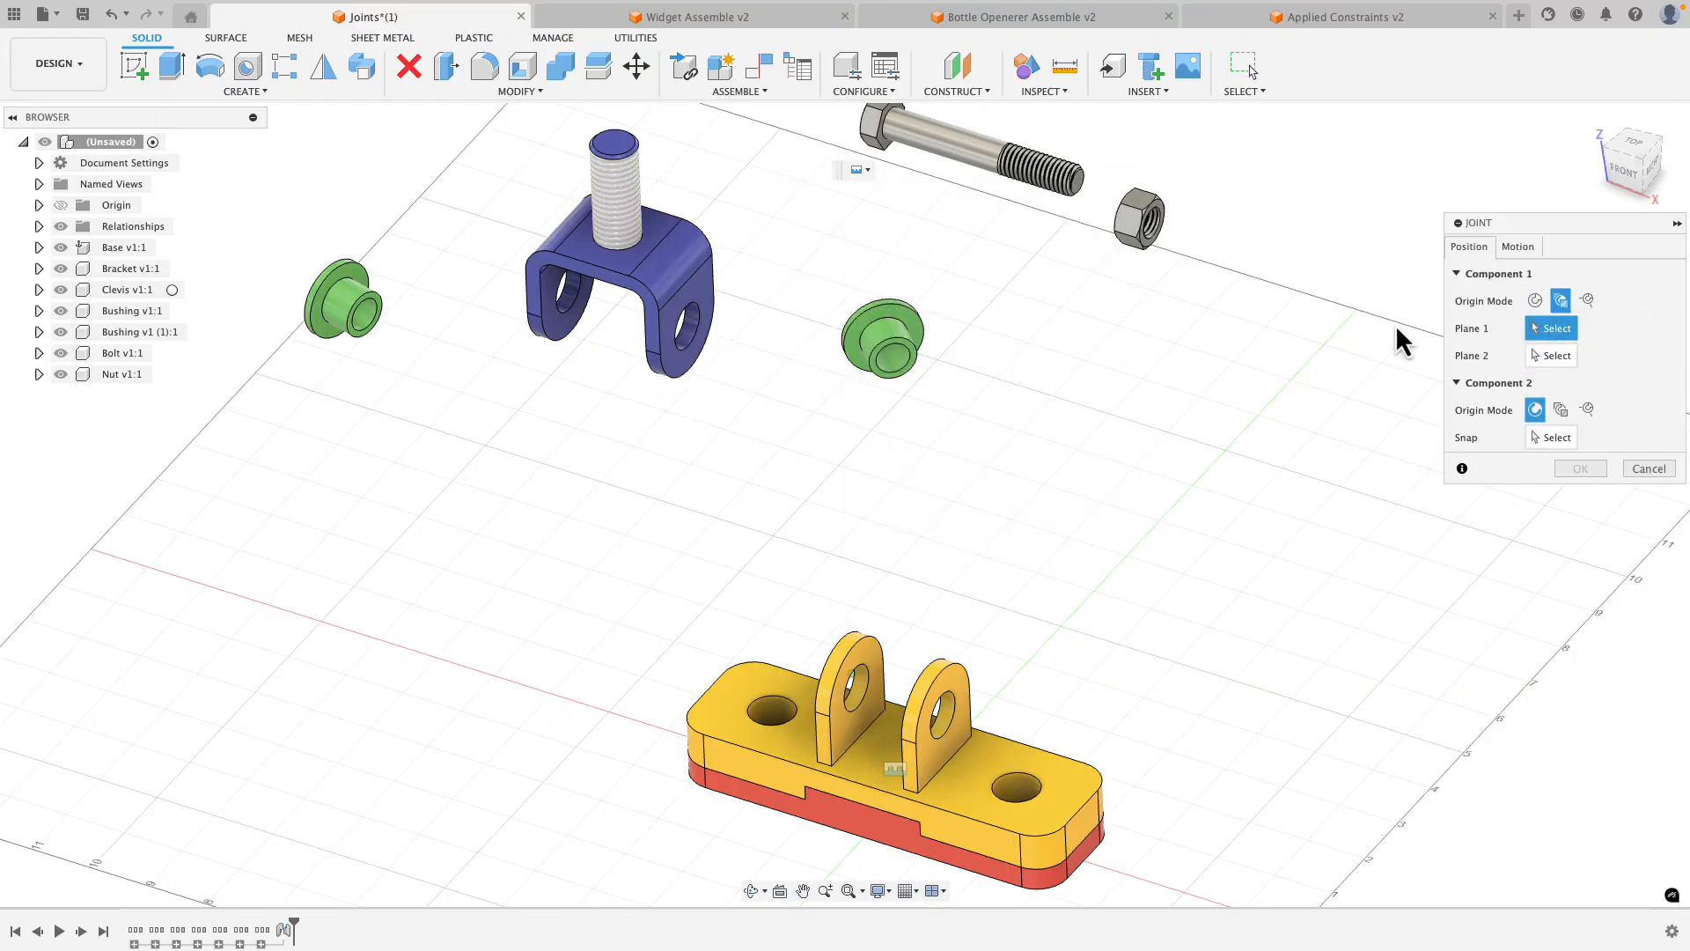
scroll(677, 330, up, 5)
click(707, 272)
shift+middle_drag(827, 316, 1029, 343)
click(620, 383)
shift+middle_drag(695, 411, 558, 356)
click(608, 304)
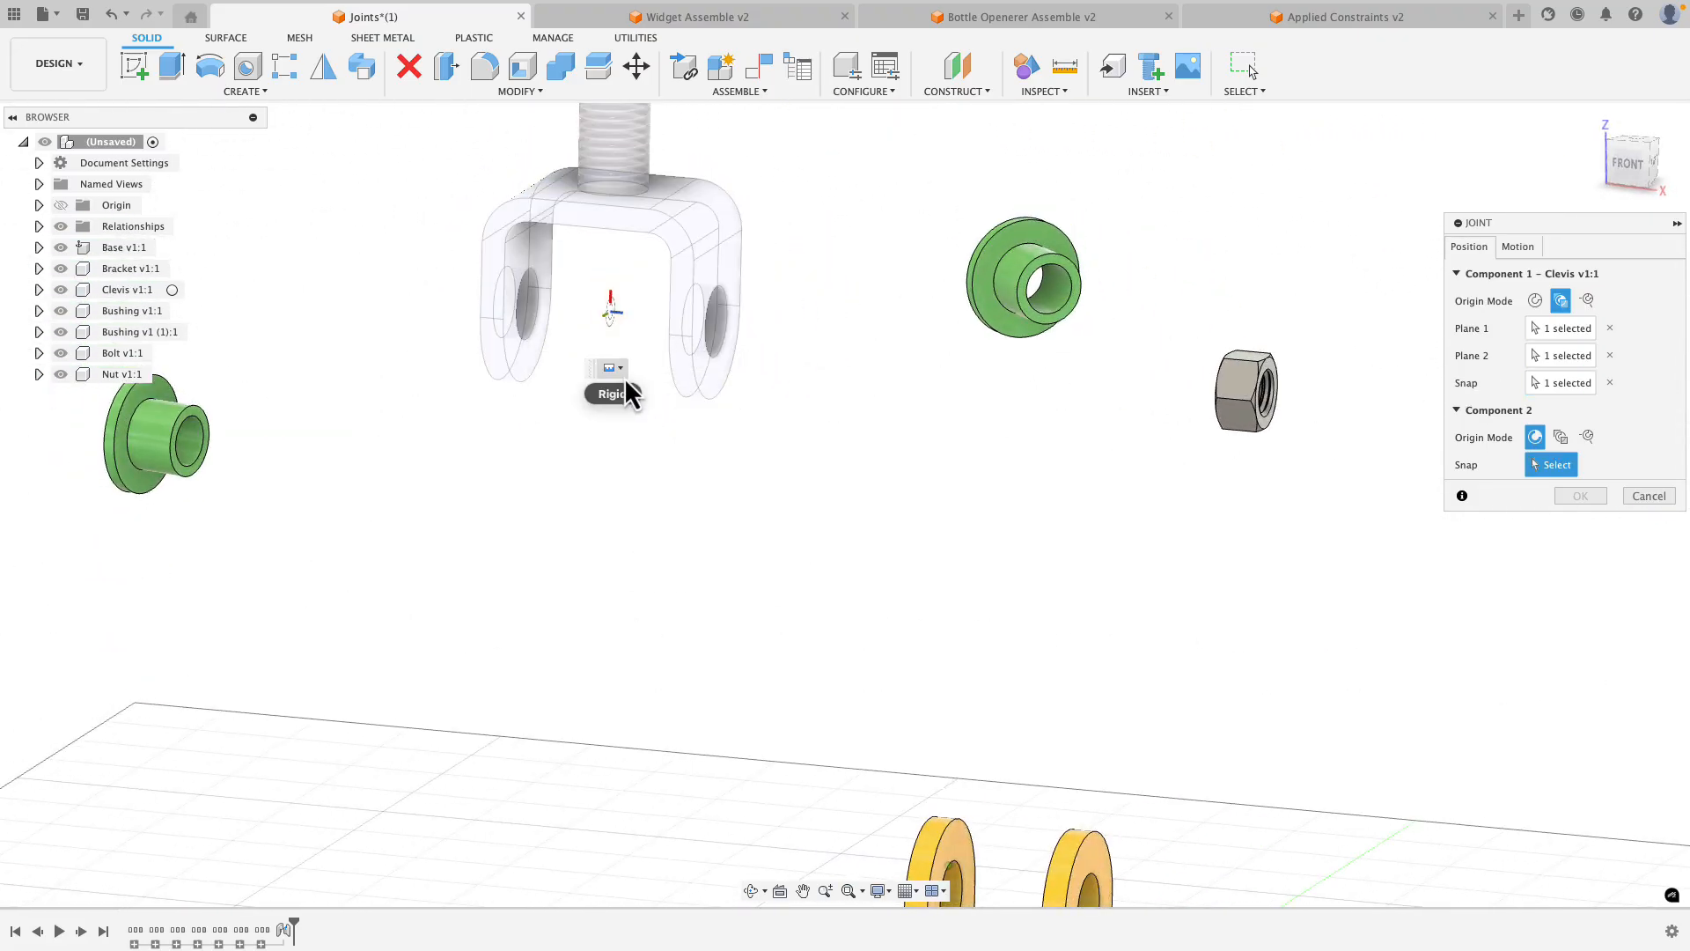
Define the joint's second origin between the facing sides of the bracket's two lugs, snapped to the lug hole centre.
click(1558, 436)
scroll(1294, 616, down, 3)
middle_drag(1294, 730, 1047, 387)
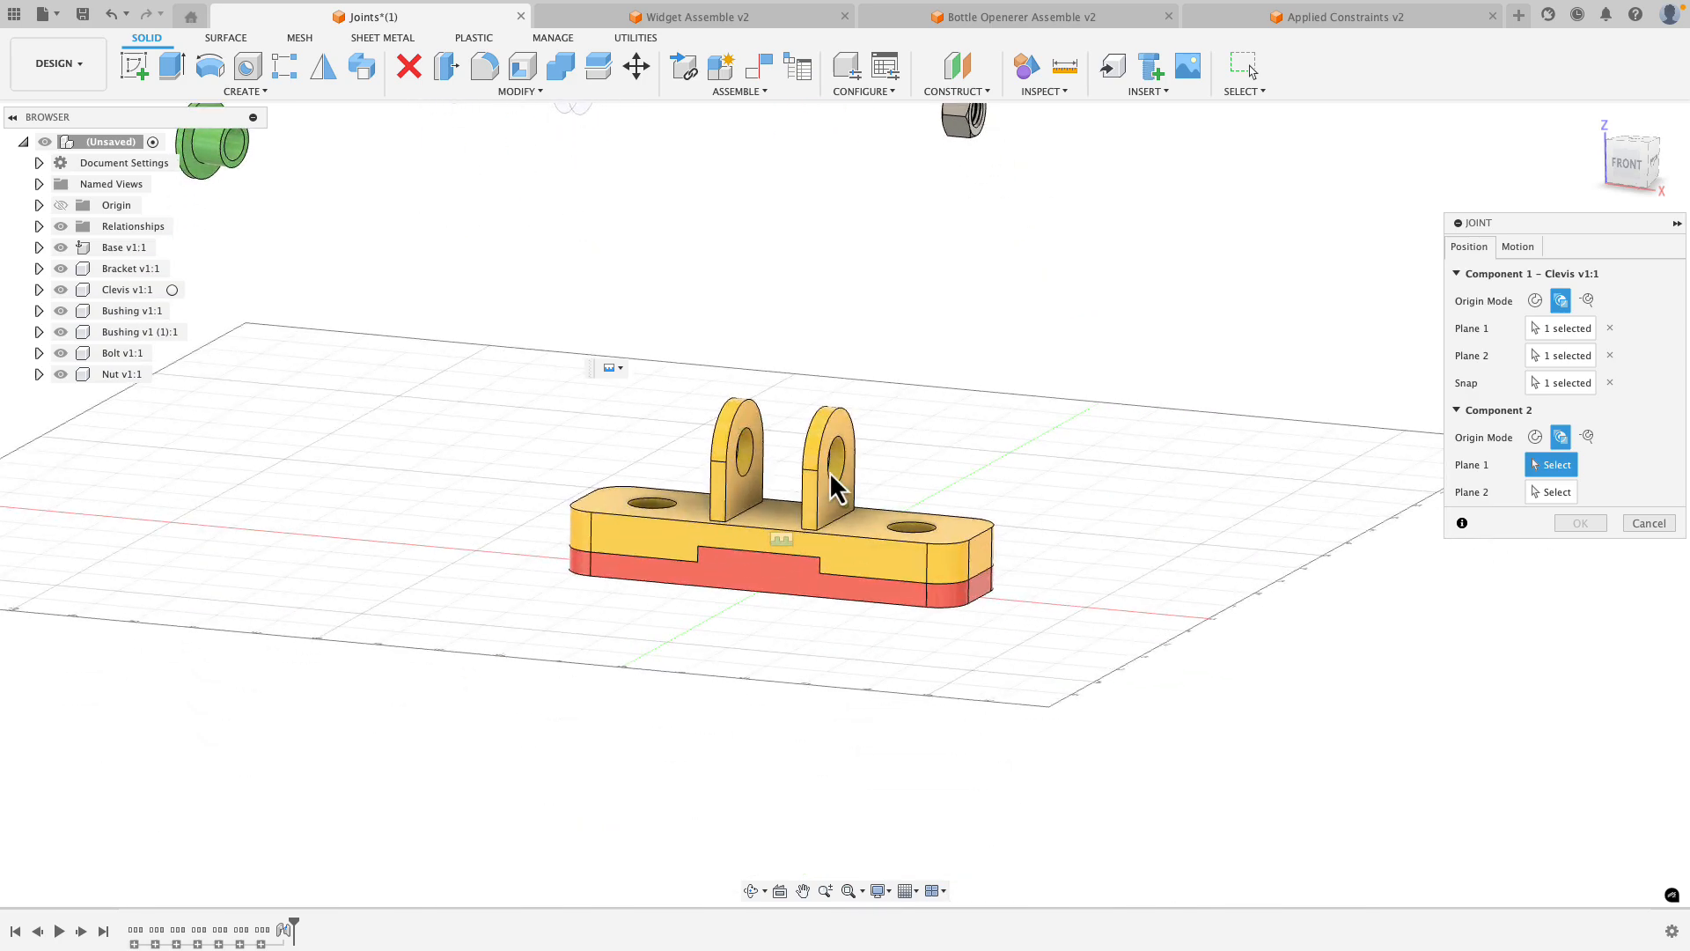
scroll(828, 472, up, 5)
click(828, 520)
shift+middle_drag(942, 486, 1061, 489)
click(663, 527)
shift+middle_drag(843, 478, 1220, 424)
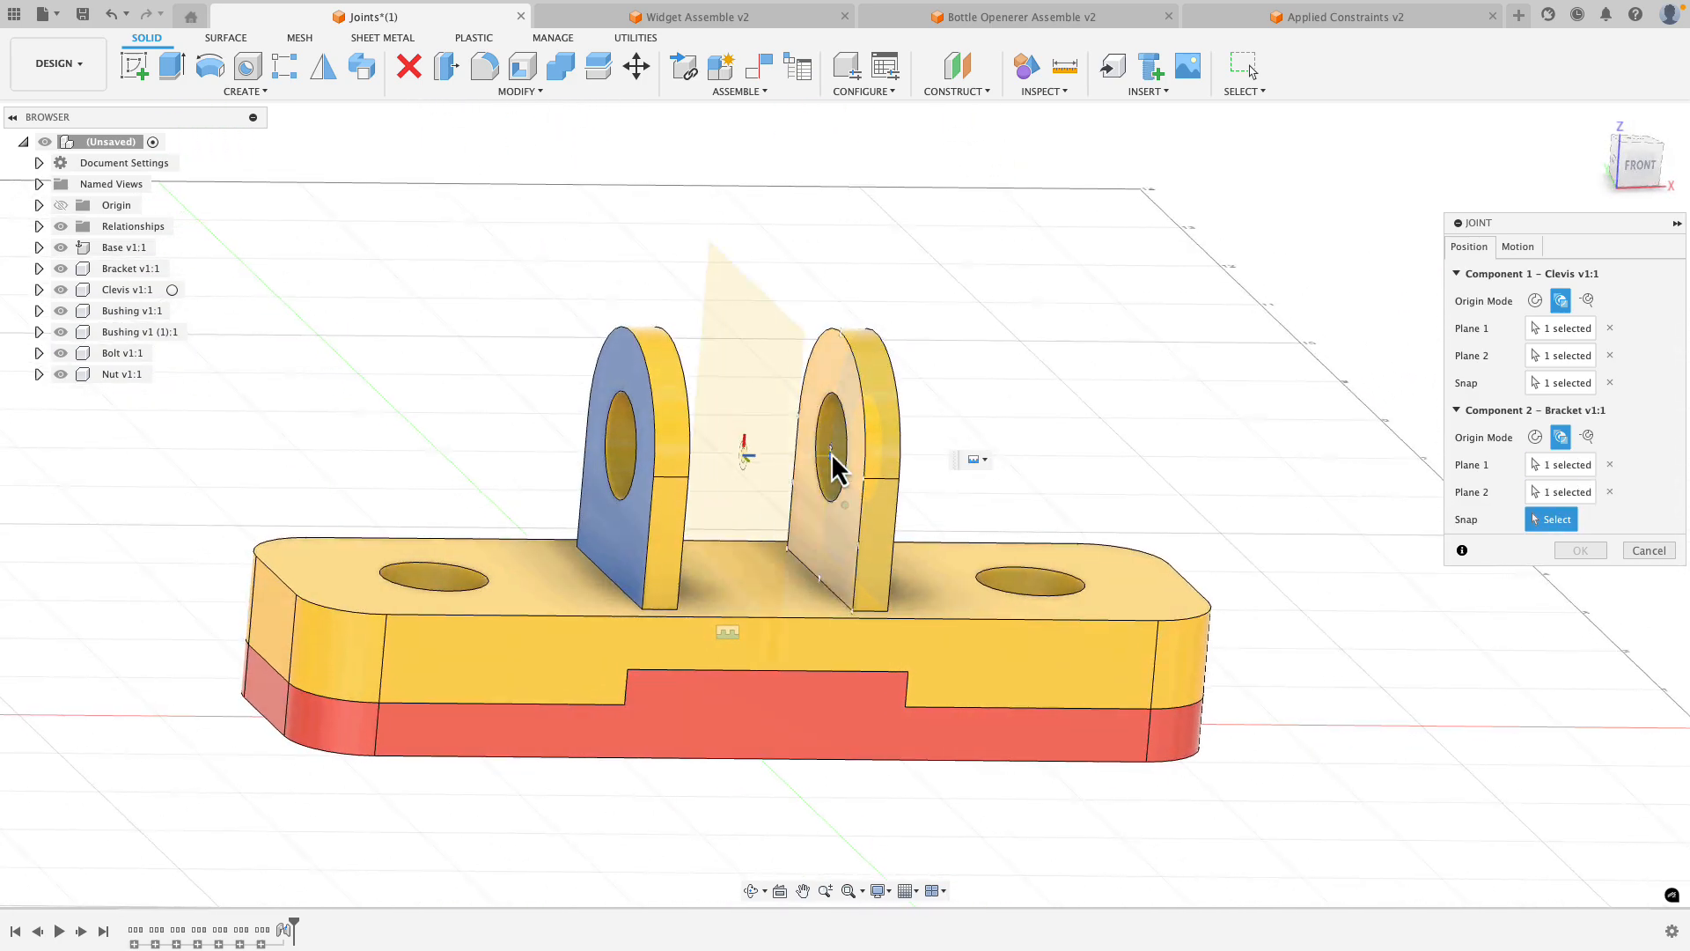
click(841, 412)
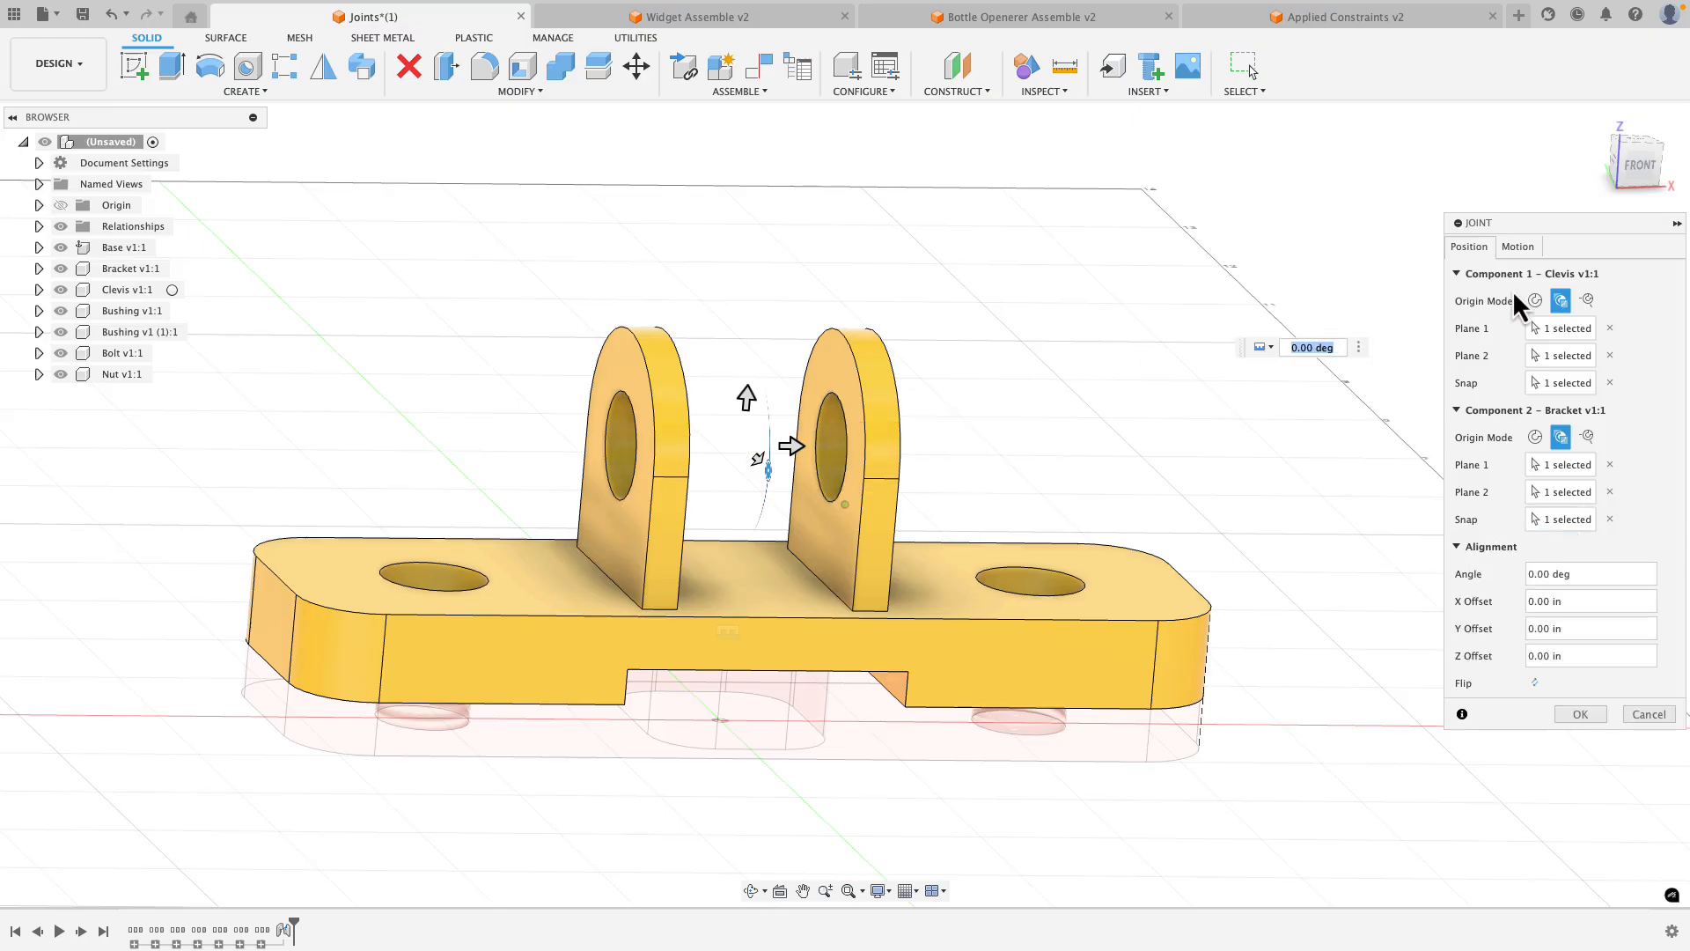
Set the clevis joint's motion type to Revolute about the Z axis and create the joint.
click(1517, 248)
click(1584, 273)
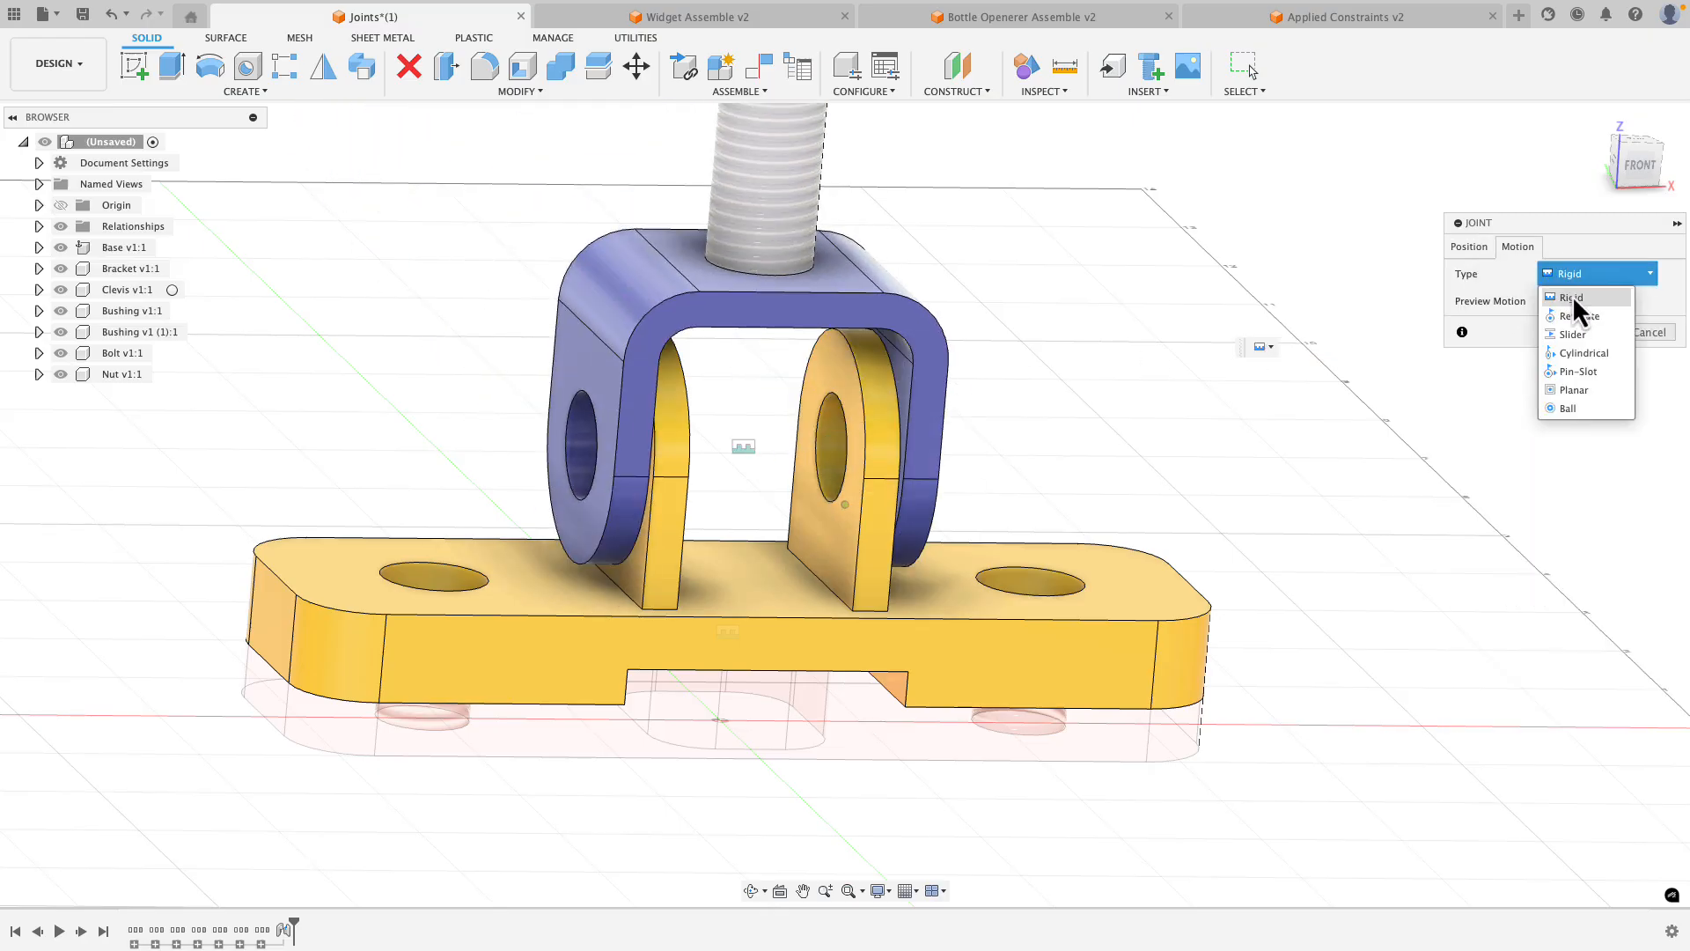
click(1572, 300)
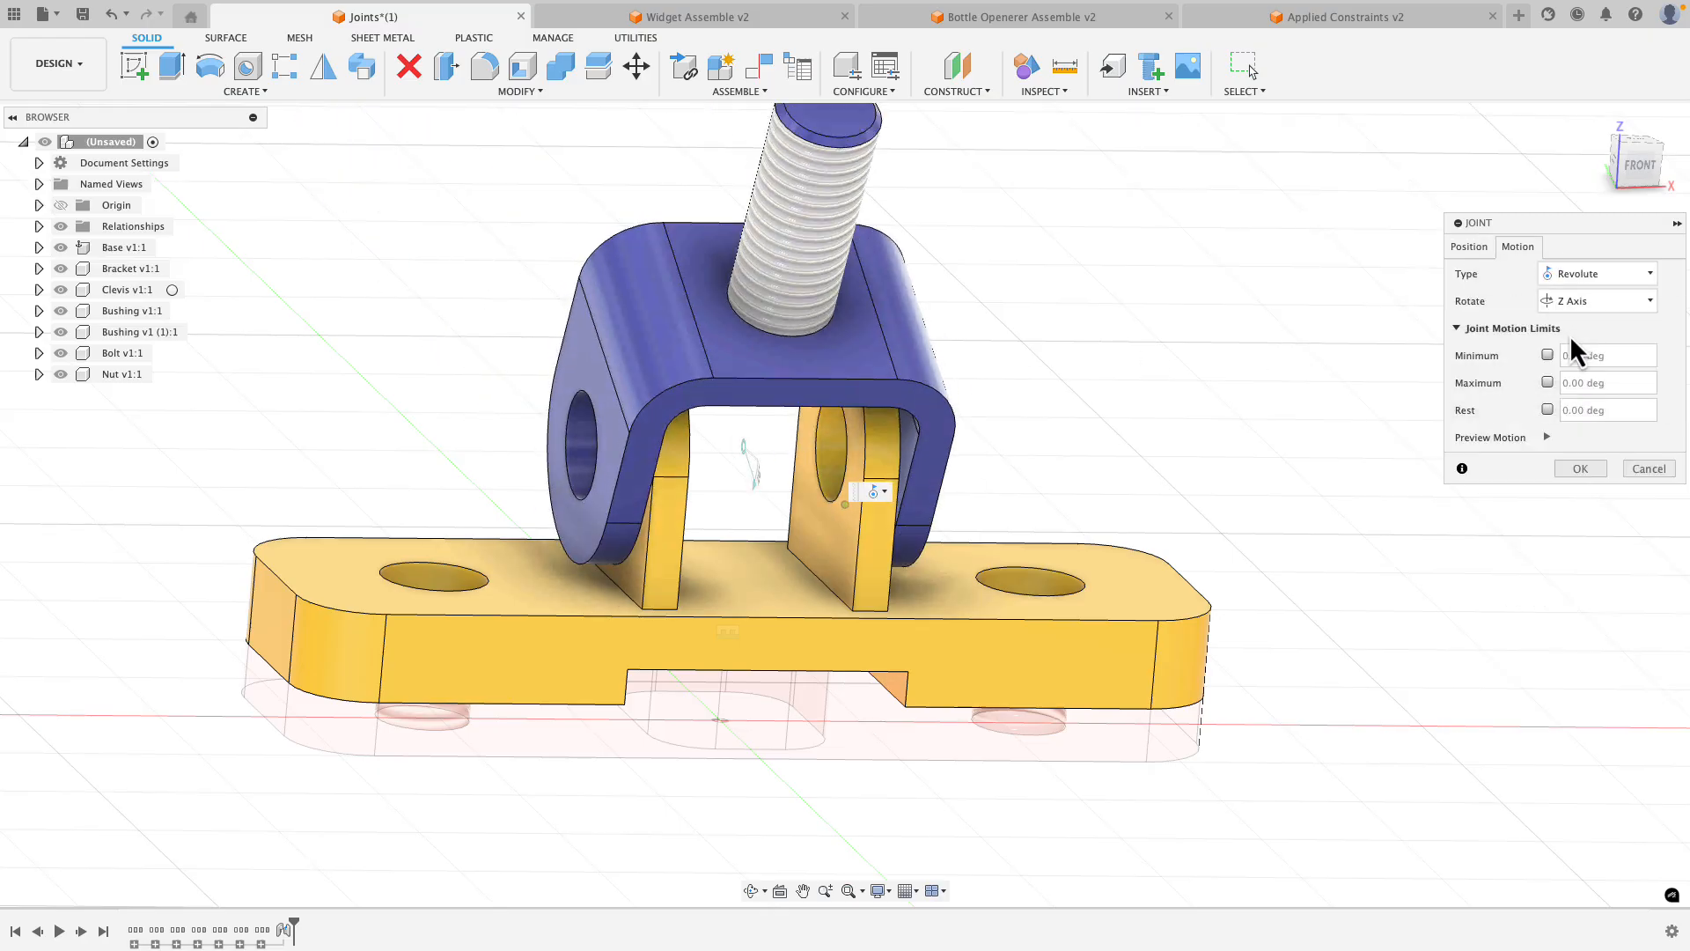
click(1581, 469)
drag(873, 371, 1533, 161)
click(1594, 119)
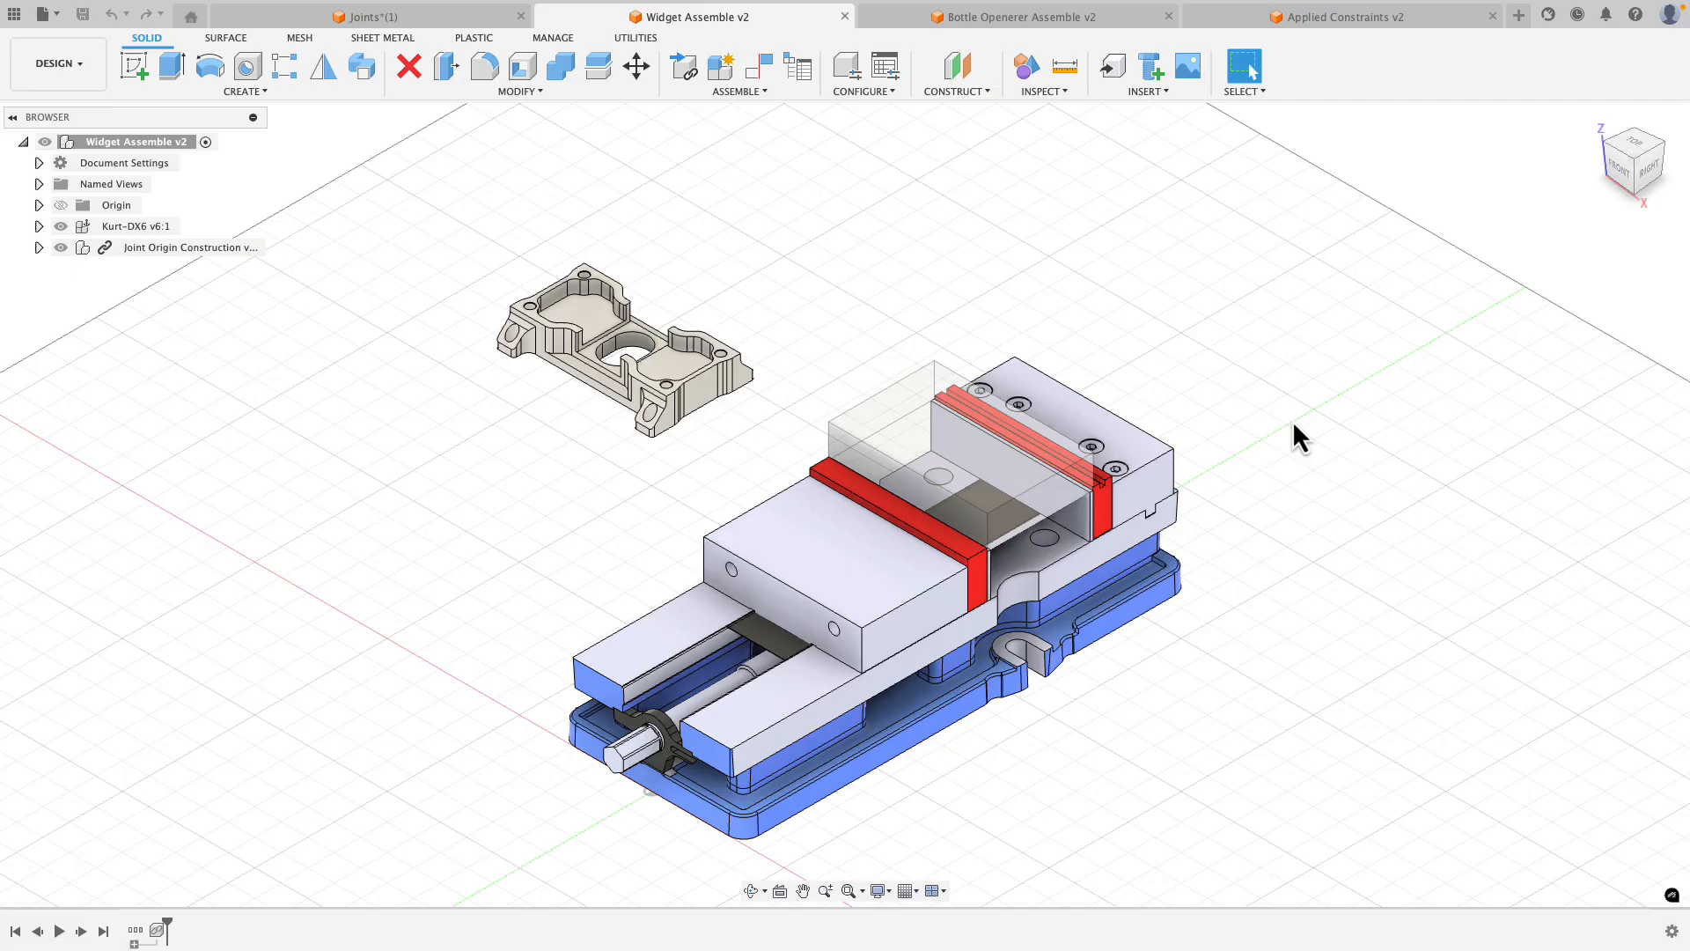
scroll(863, 373, up, 5)
middle_drag(842, 367, 931, 375)
middle_drag(836, 299, 959, 350)
scroll(958, 350, up, 2)
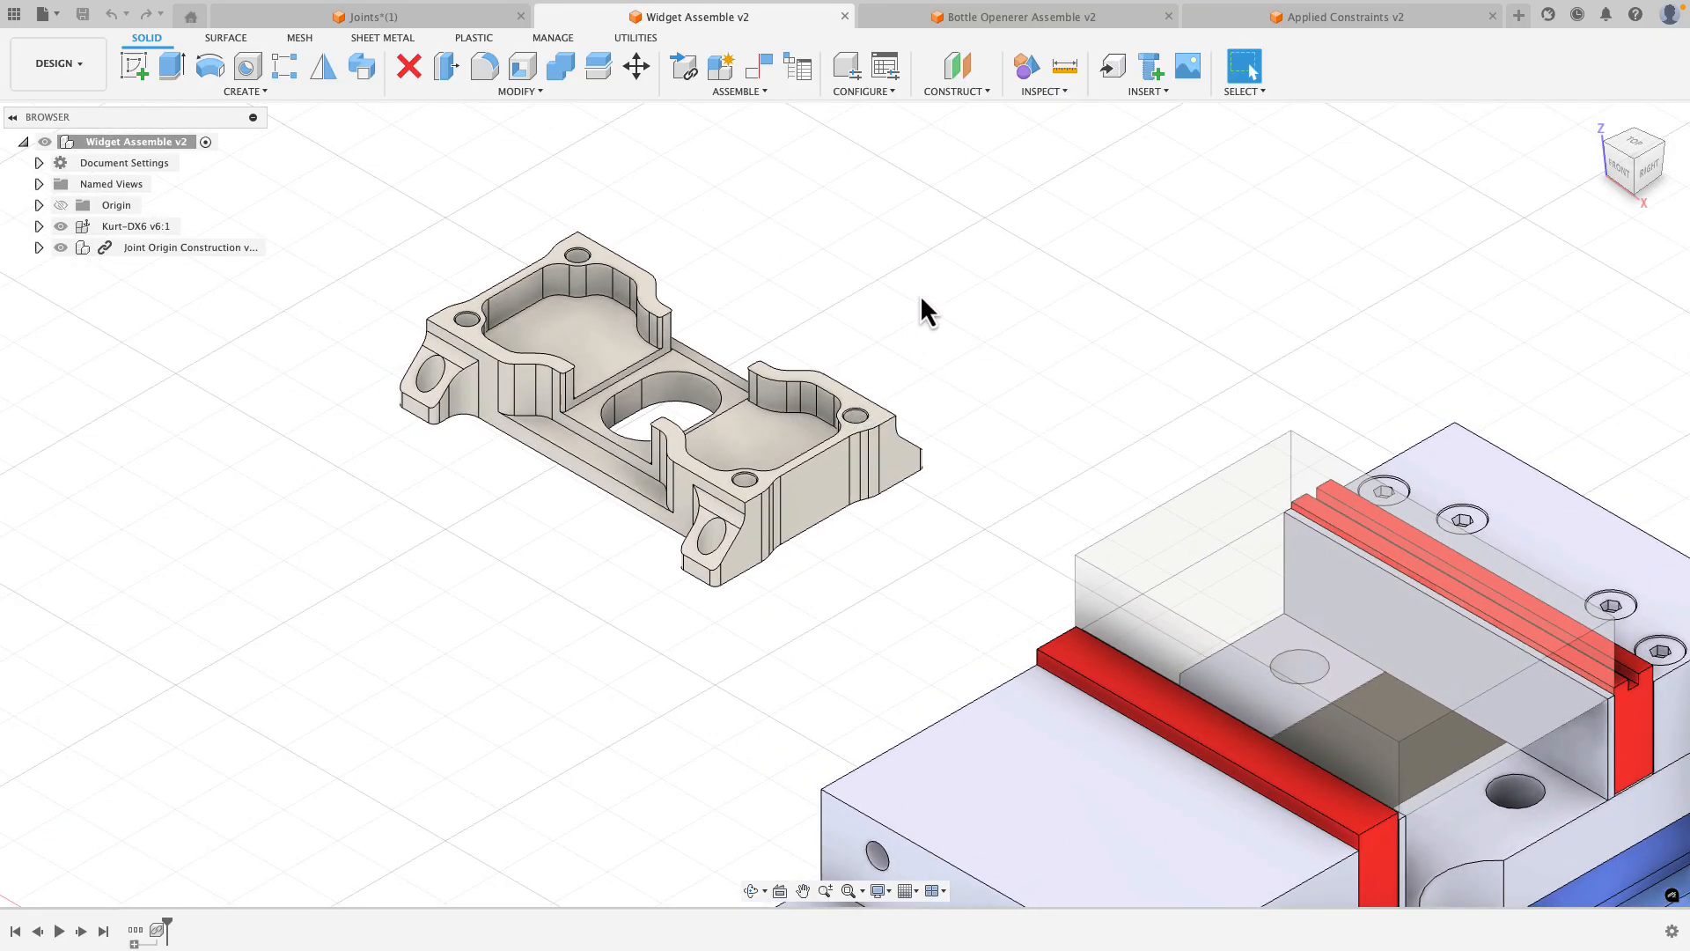
click(758, 93)
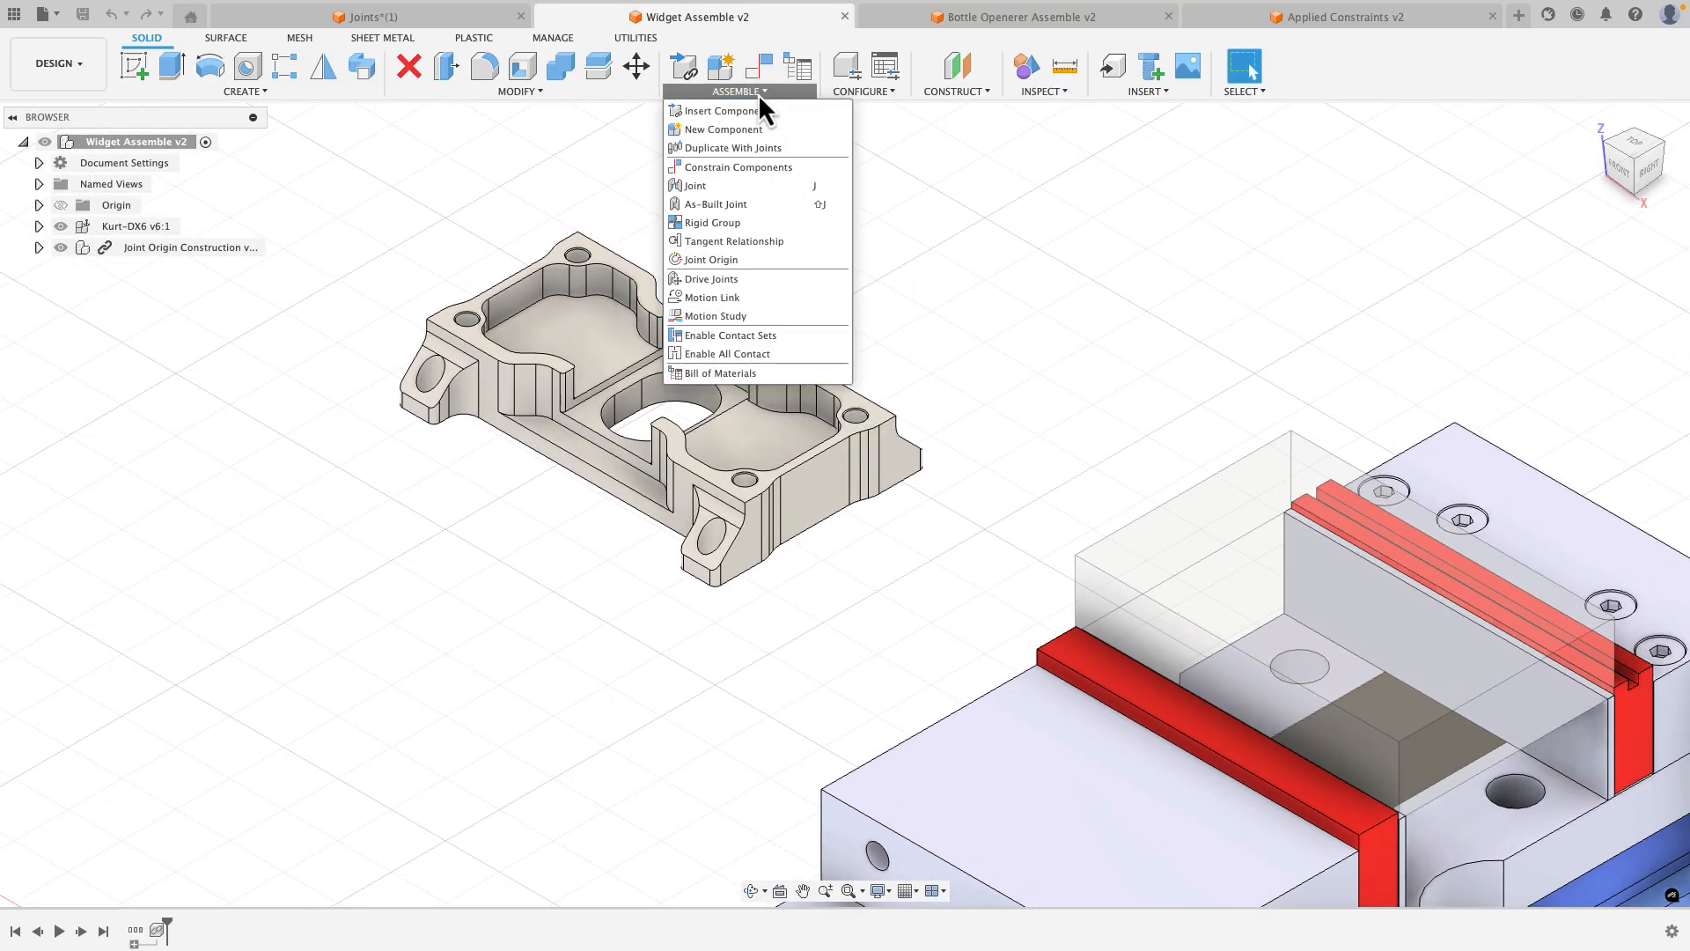
click(750, 181)
scroll(773, 336, up, 3)
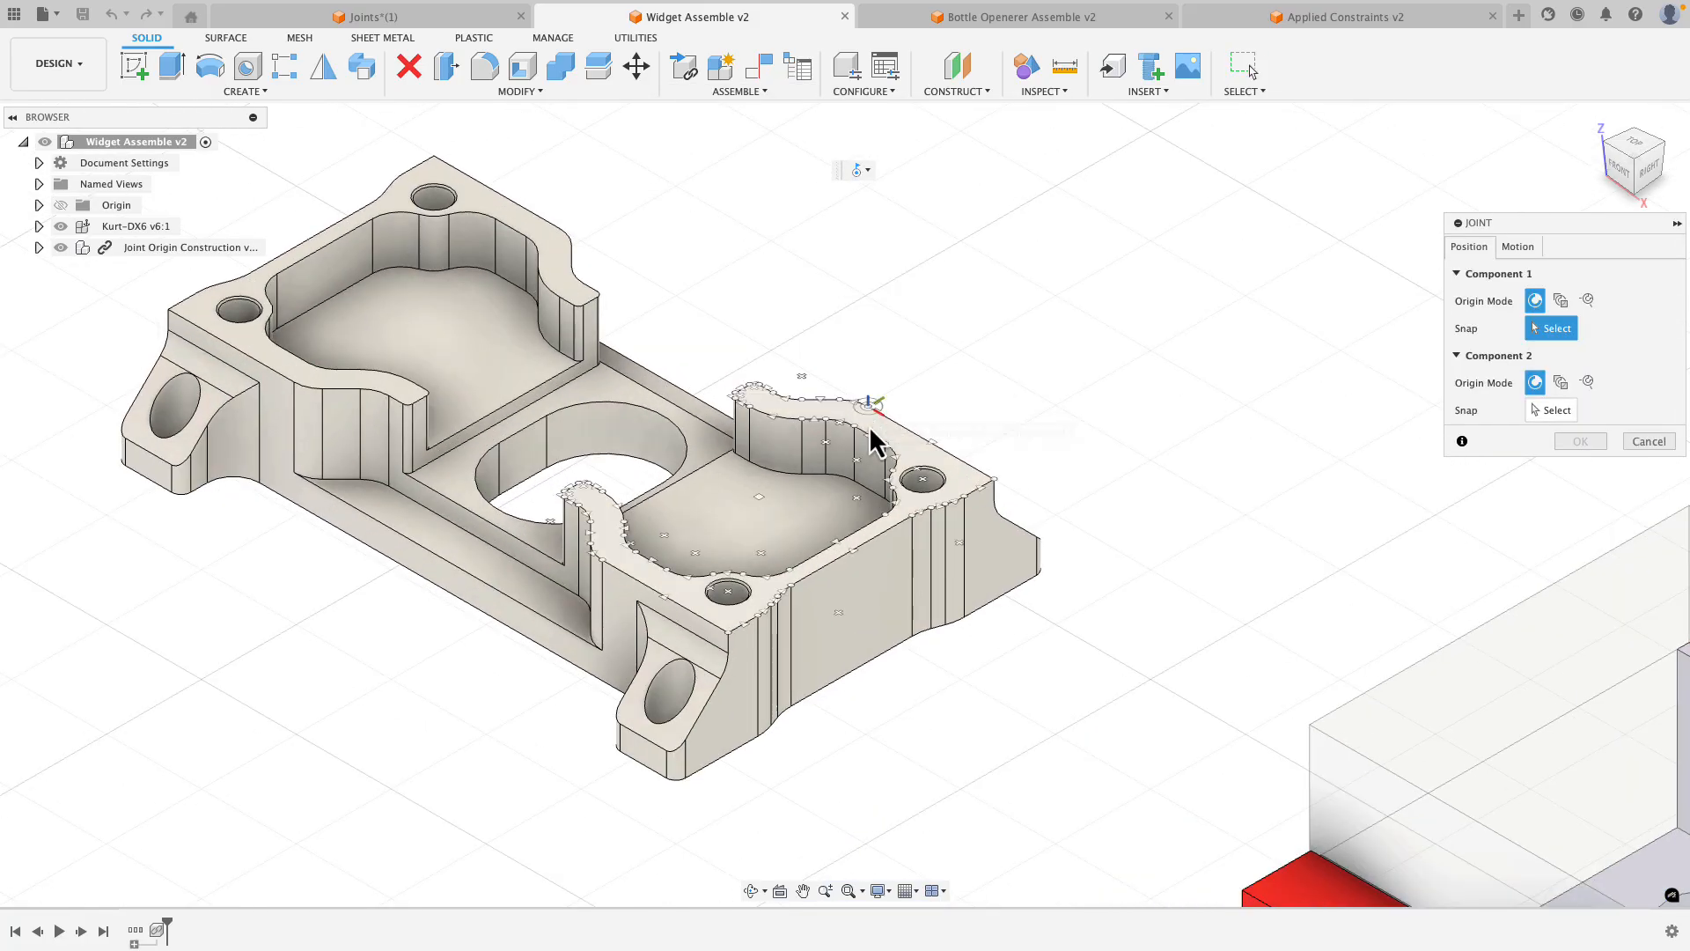
scroll(869, 425, up, 3)
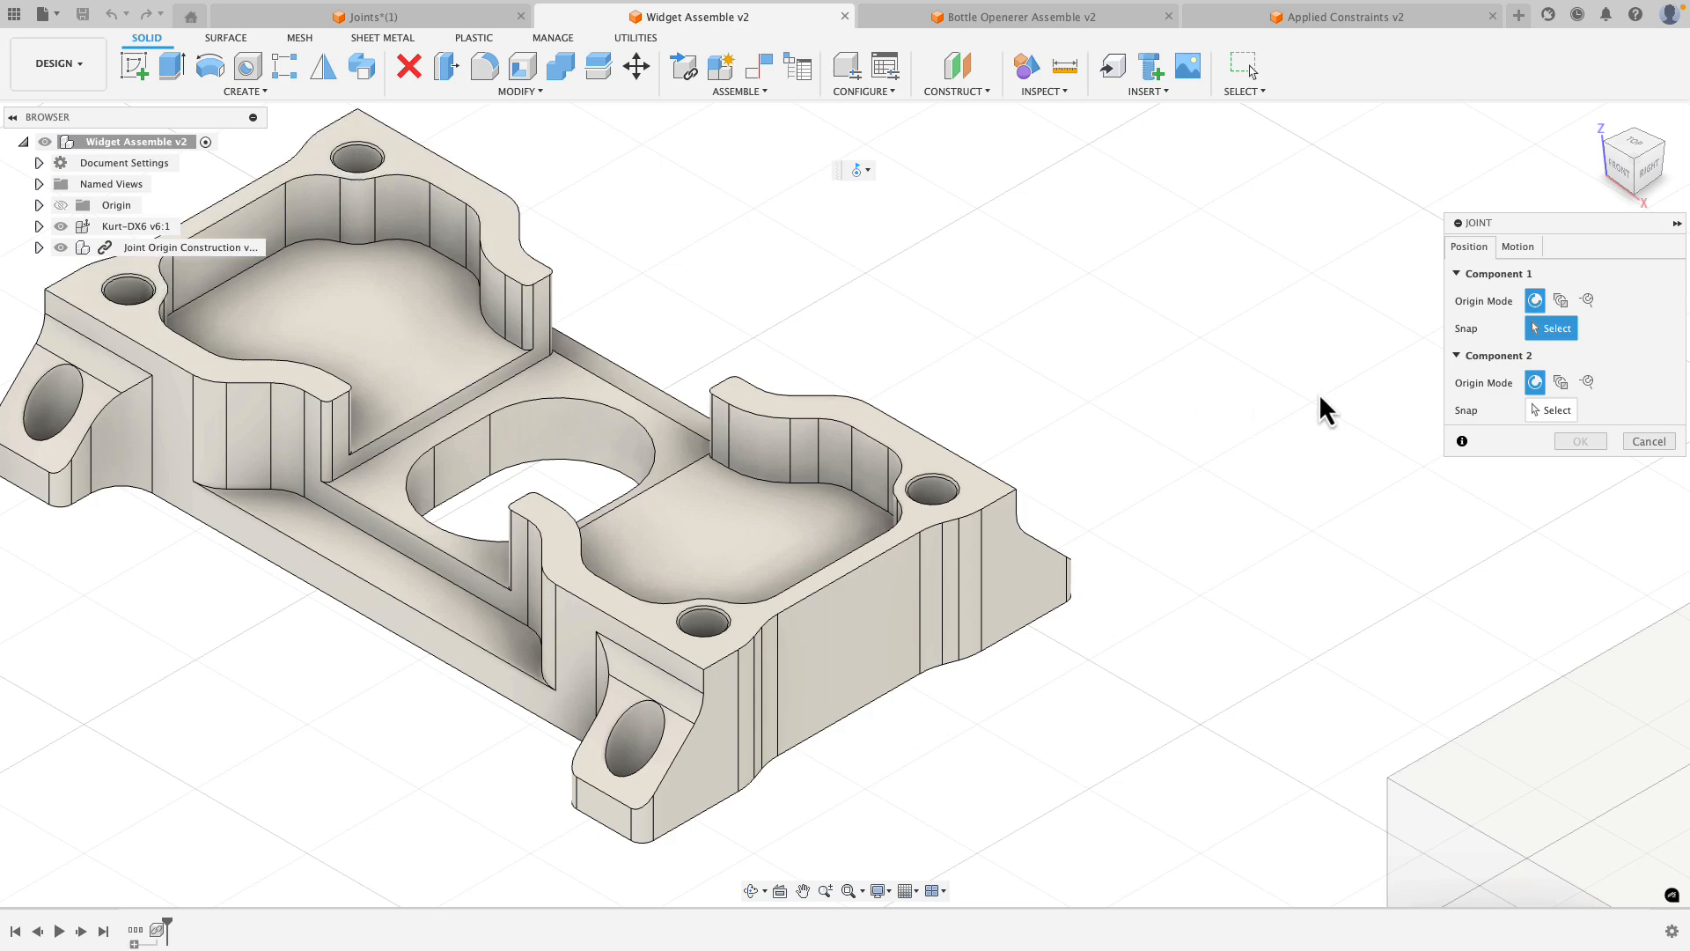
click(1618, 439)
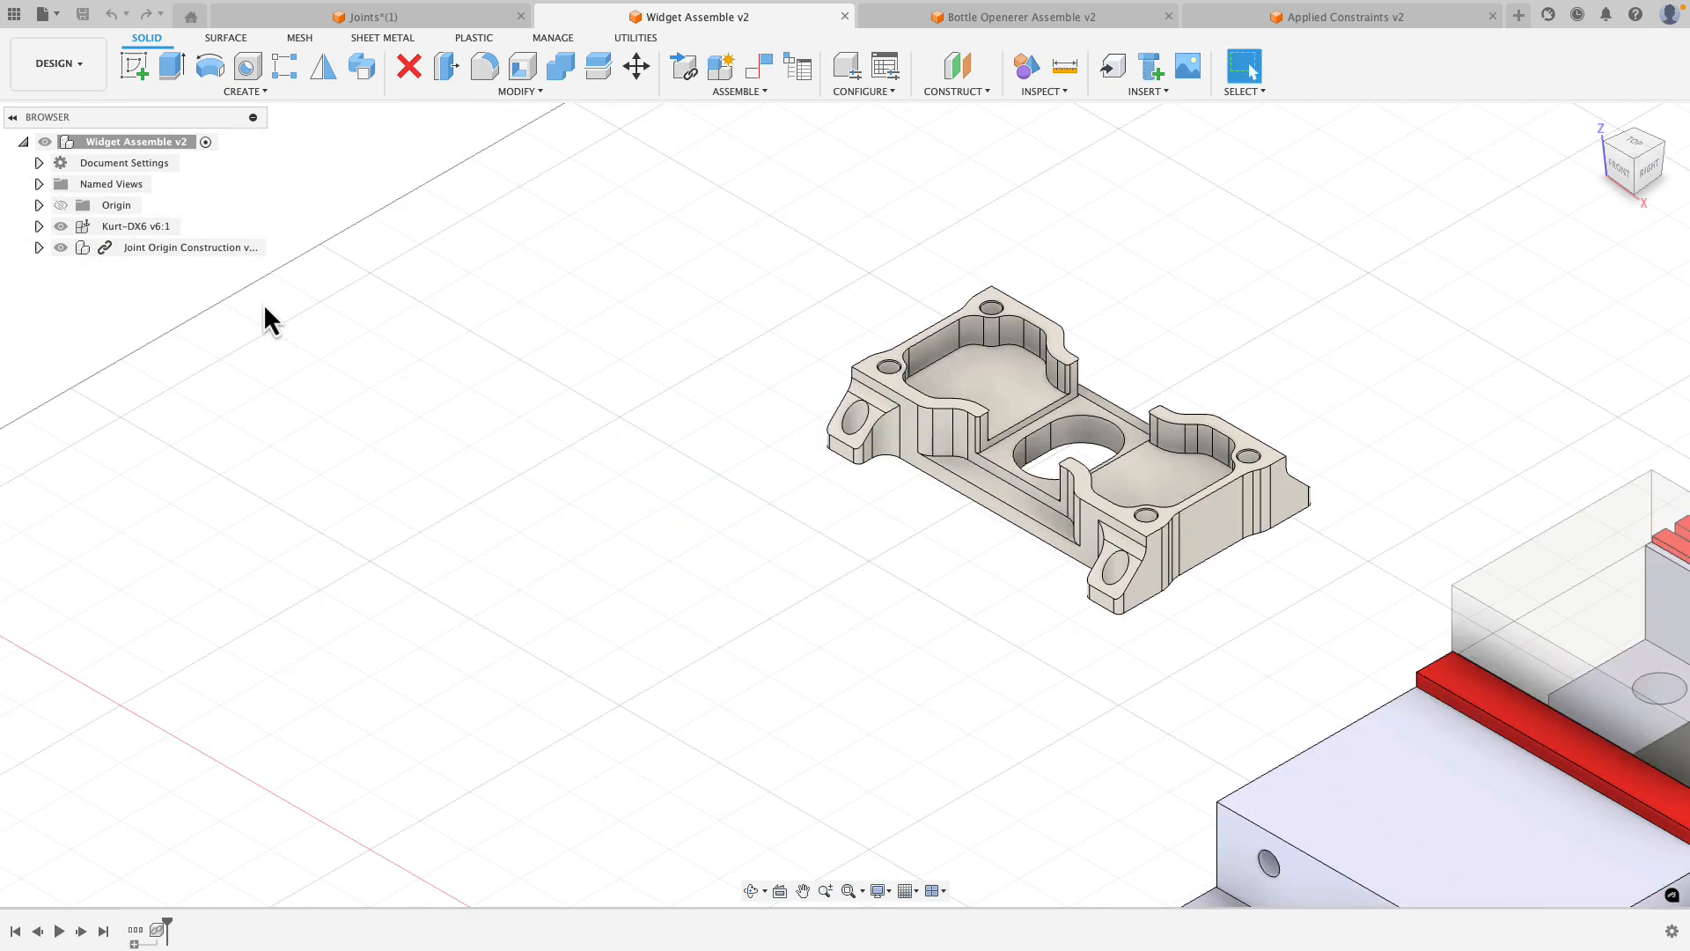
Open the Joint Origin Construction component in its own document and add a joint origin centred in the oval opening with a 0.625 in Z offset.
right_click(231, 255)
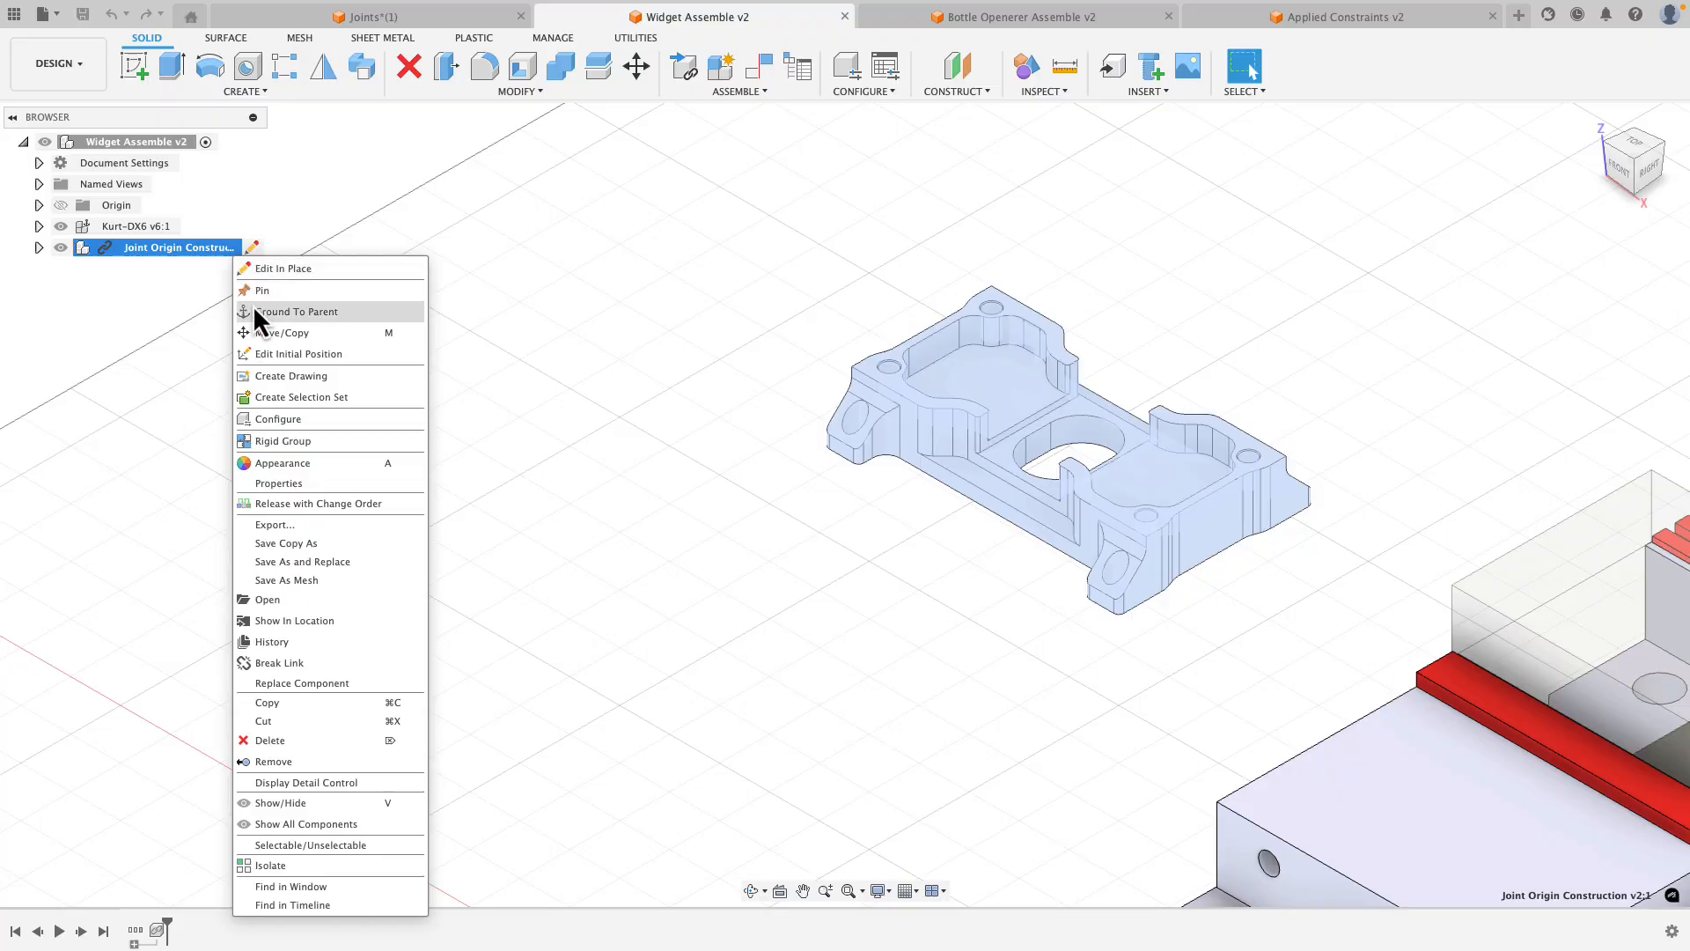
click(321, 599)
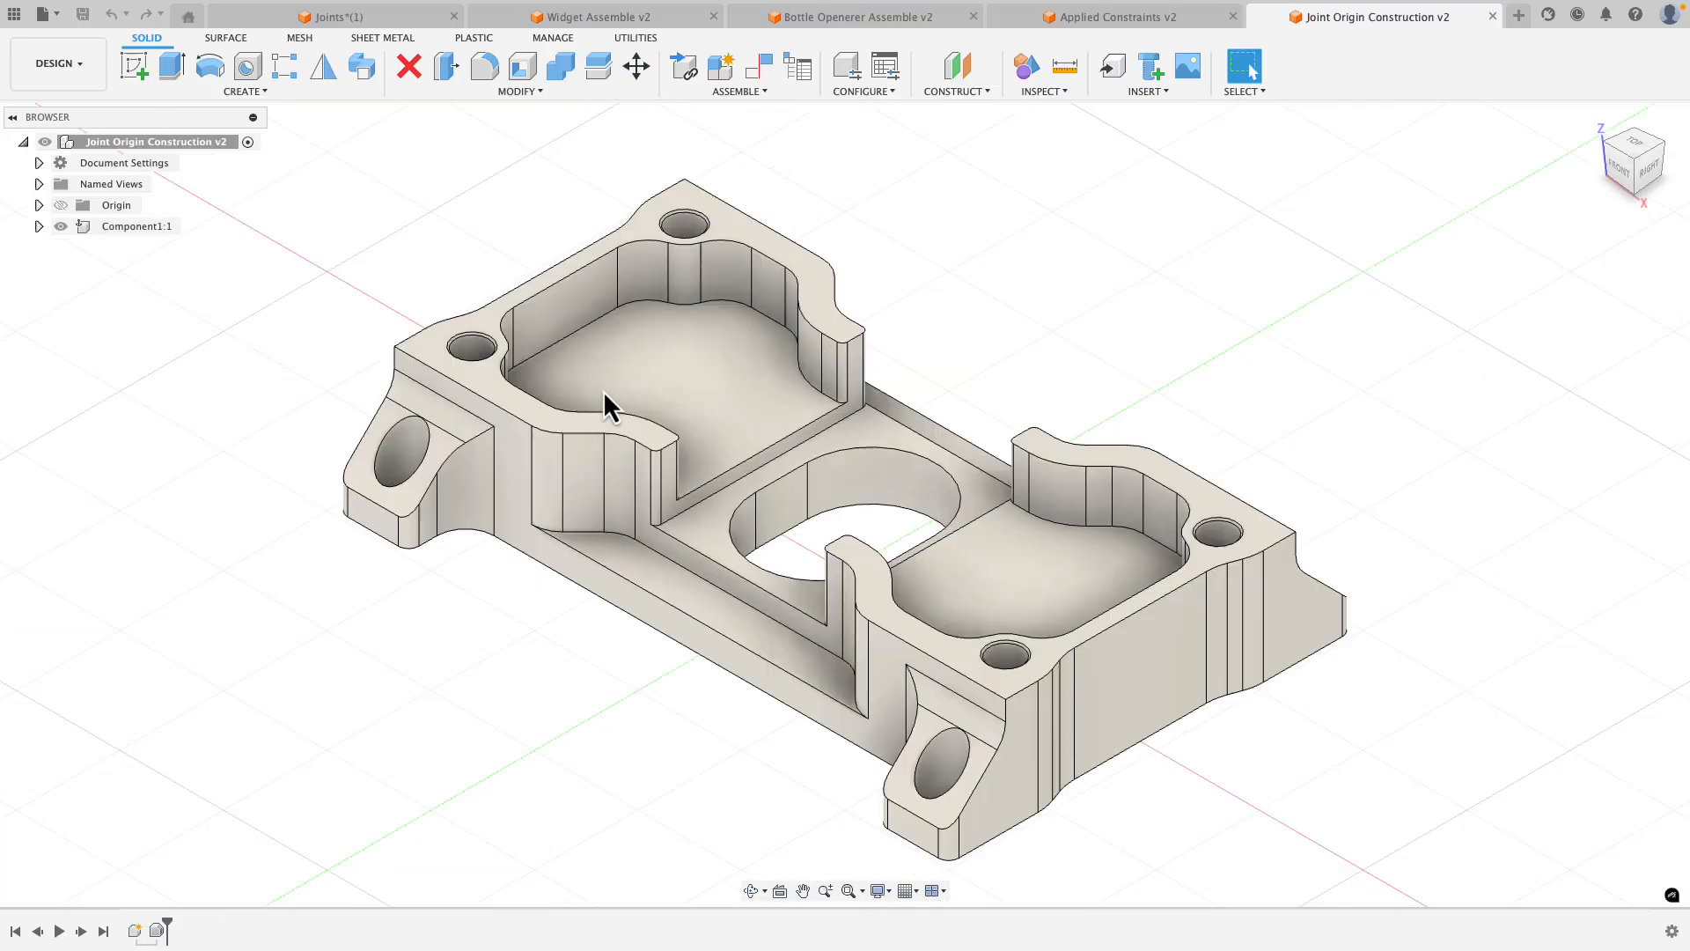
click(755, 92)
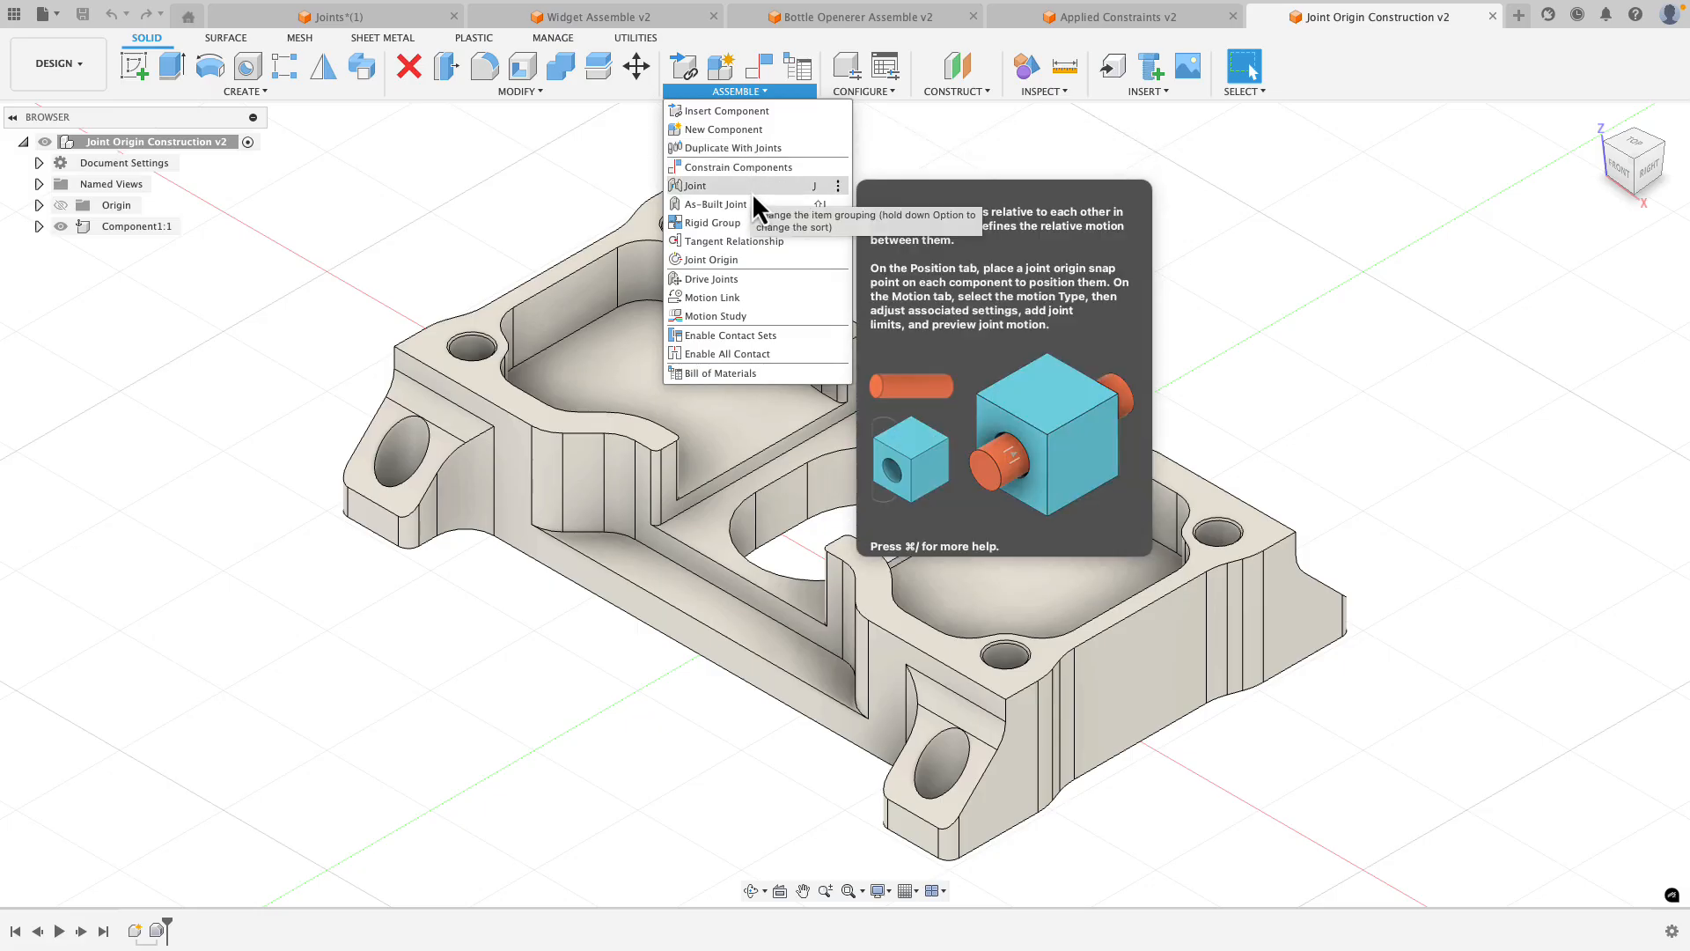
click(750, 261)
scroll(891, 380, up, 1)
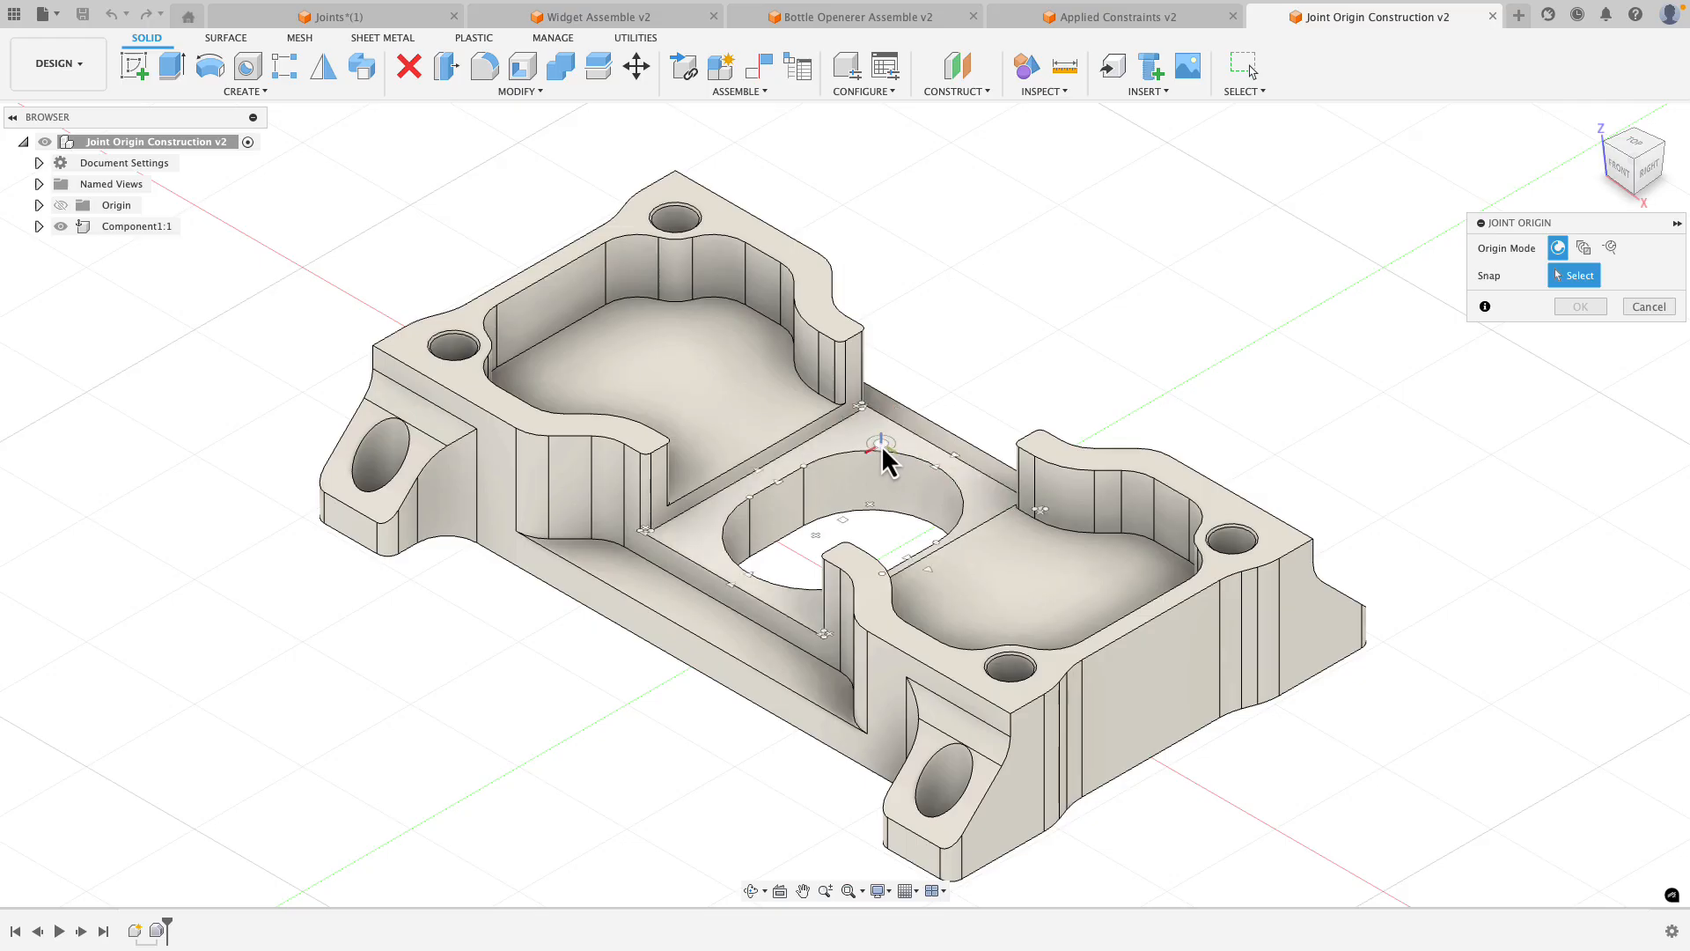
click(847, 507)
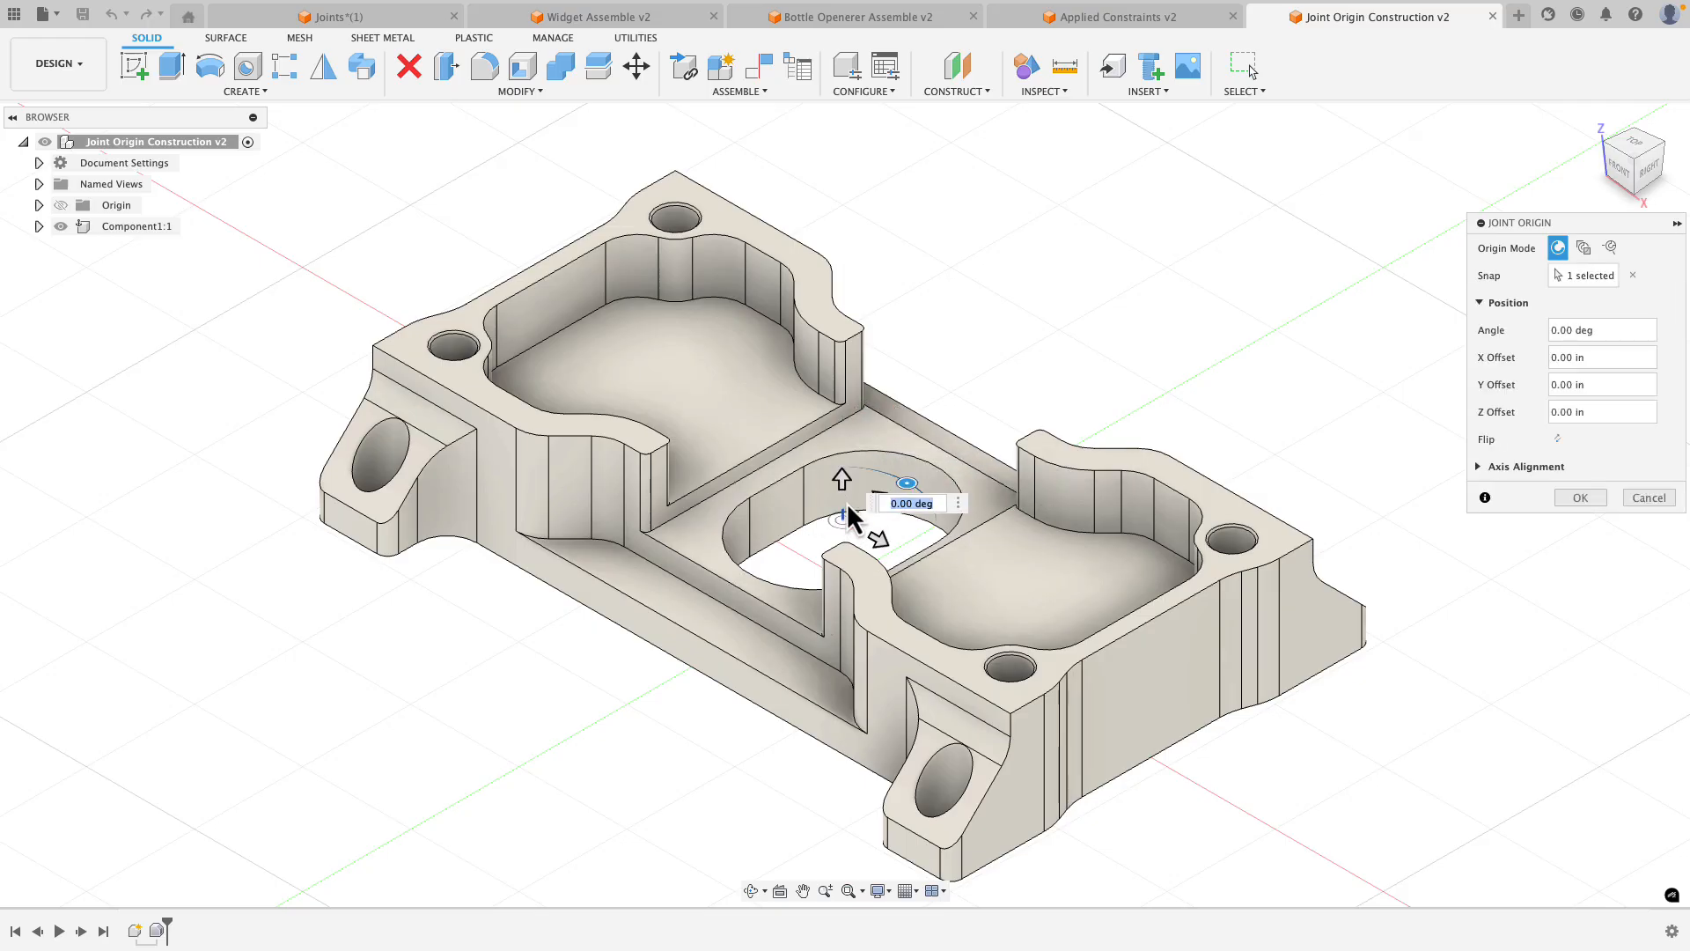
drag(843, 480, 838, 329)
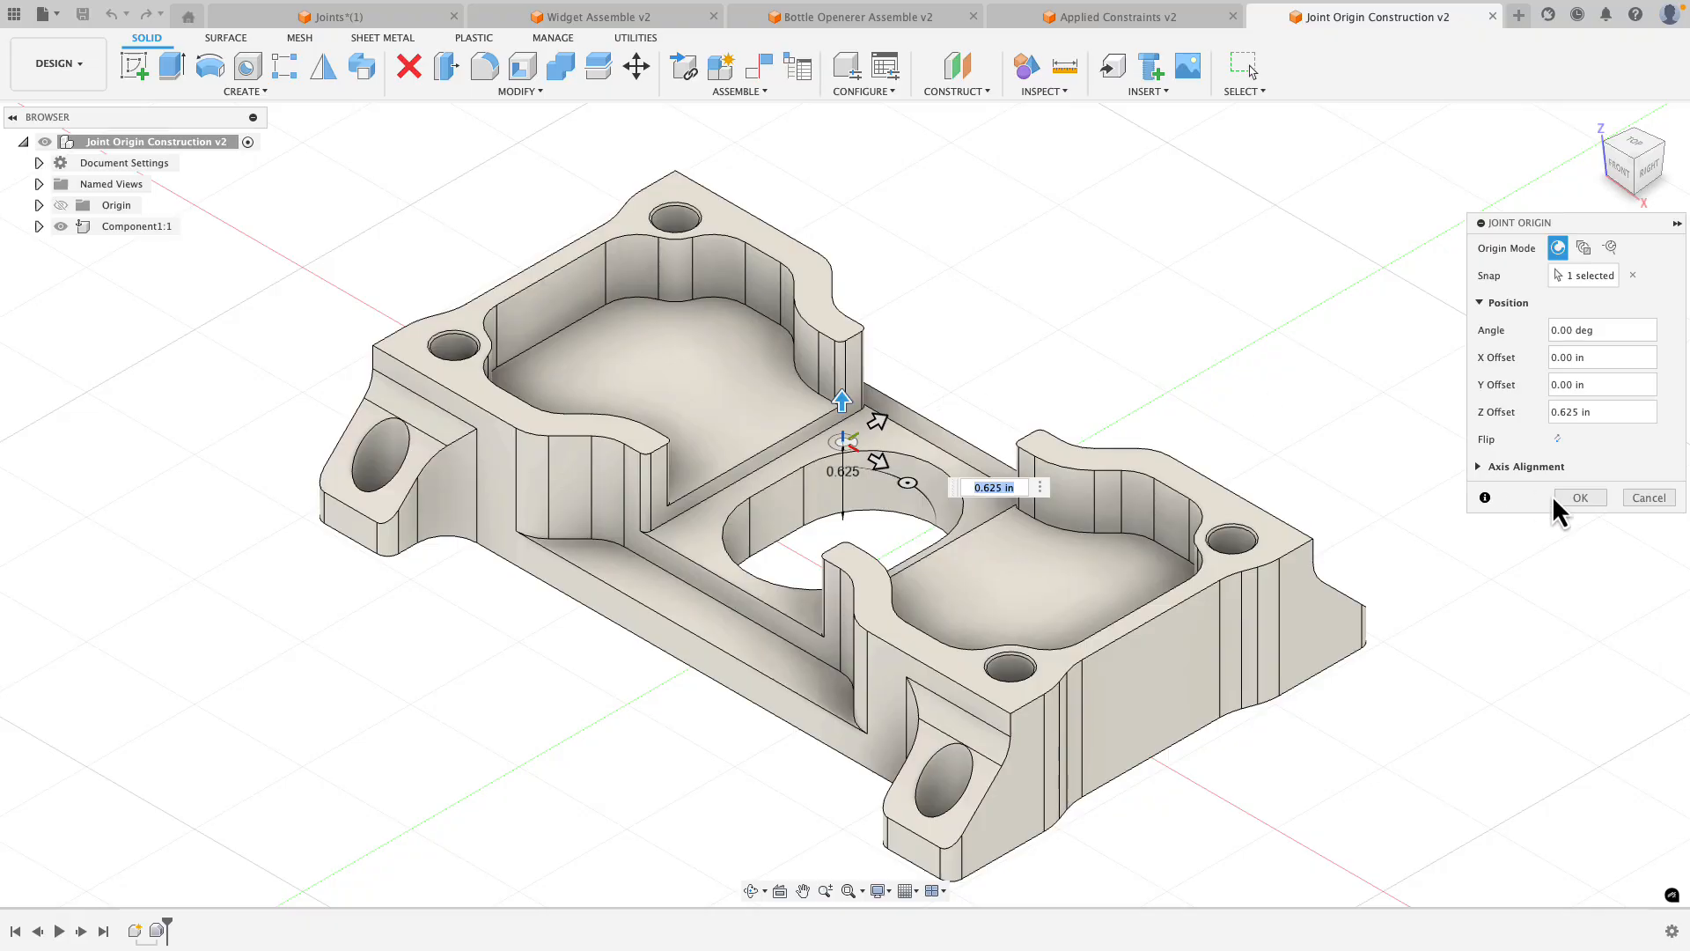
click(1577, 497)
Inspect the new joint origin above the oval opening and save the part as a new version.
shift+scroll(1211, 411, down, 10)
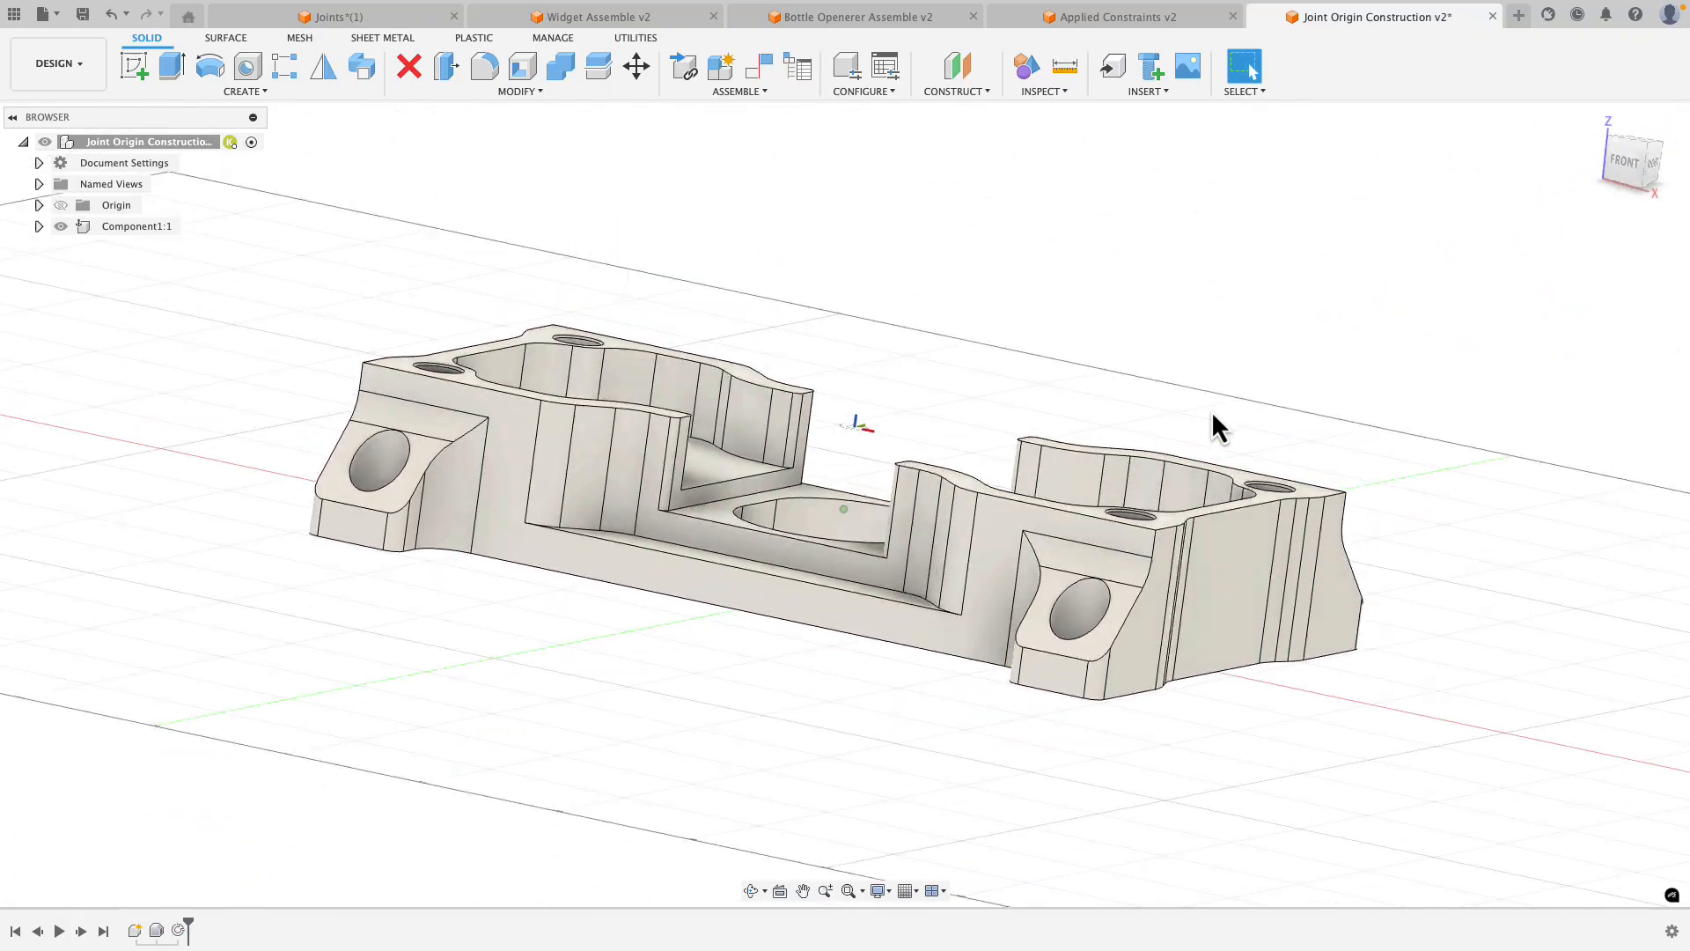
shift+scroll(1211, 410, up, 10)
shift+scroll(1211, 410, right, 5)
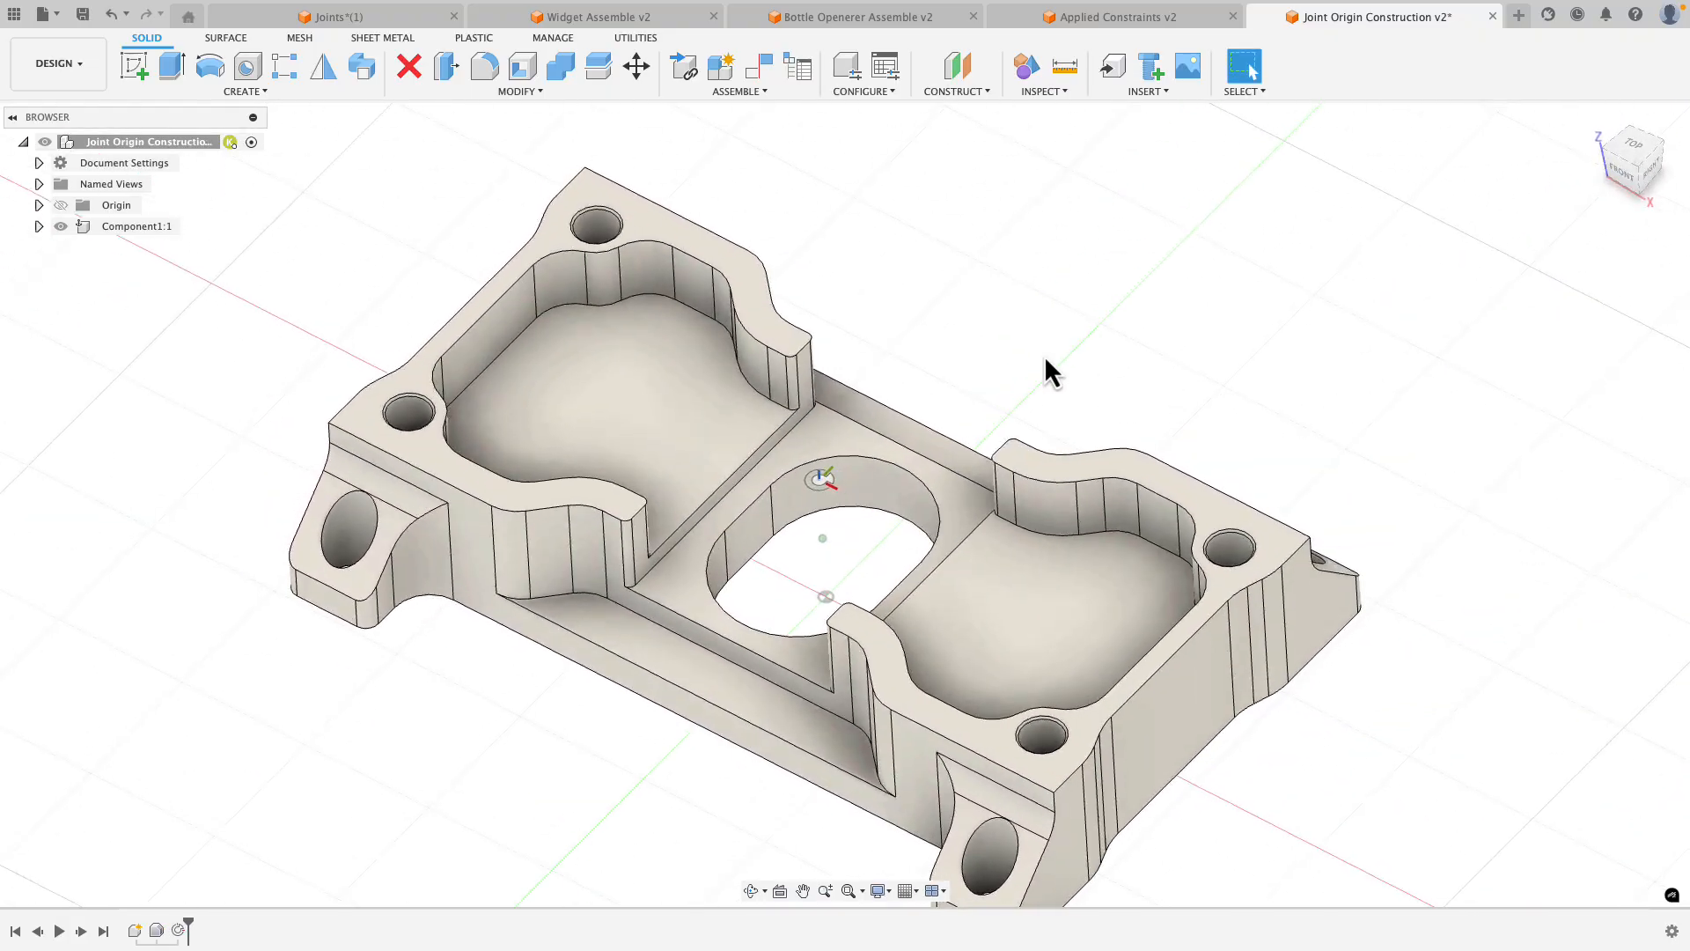
shift+scroll(736, 239, down, 3)
scroll(736, 256, down, 2)
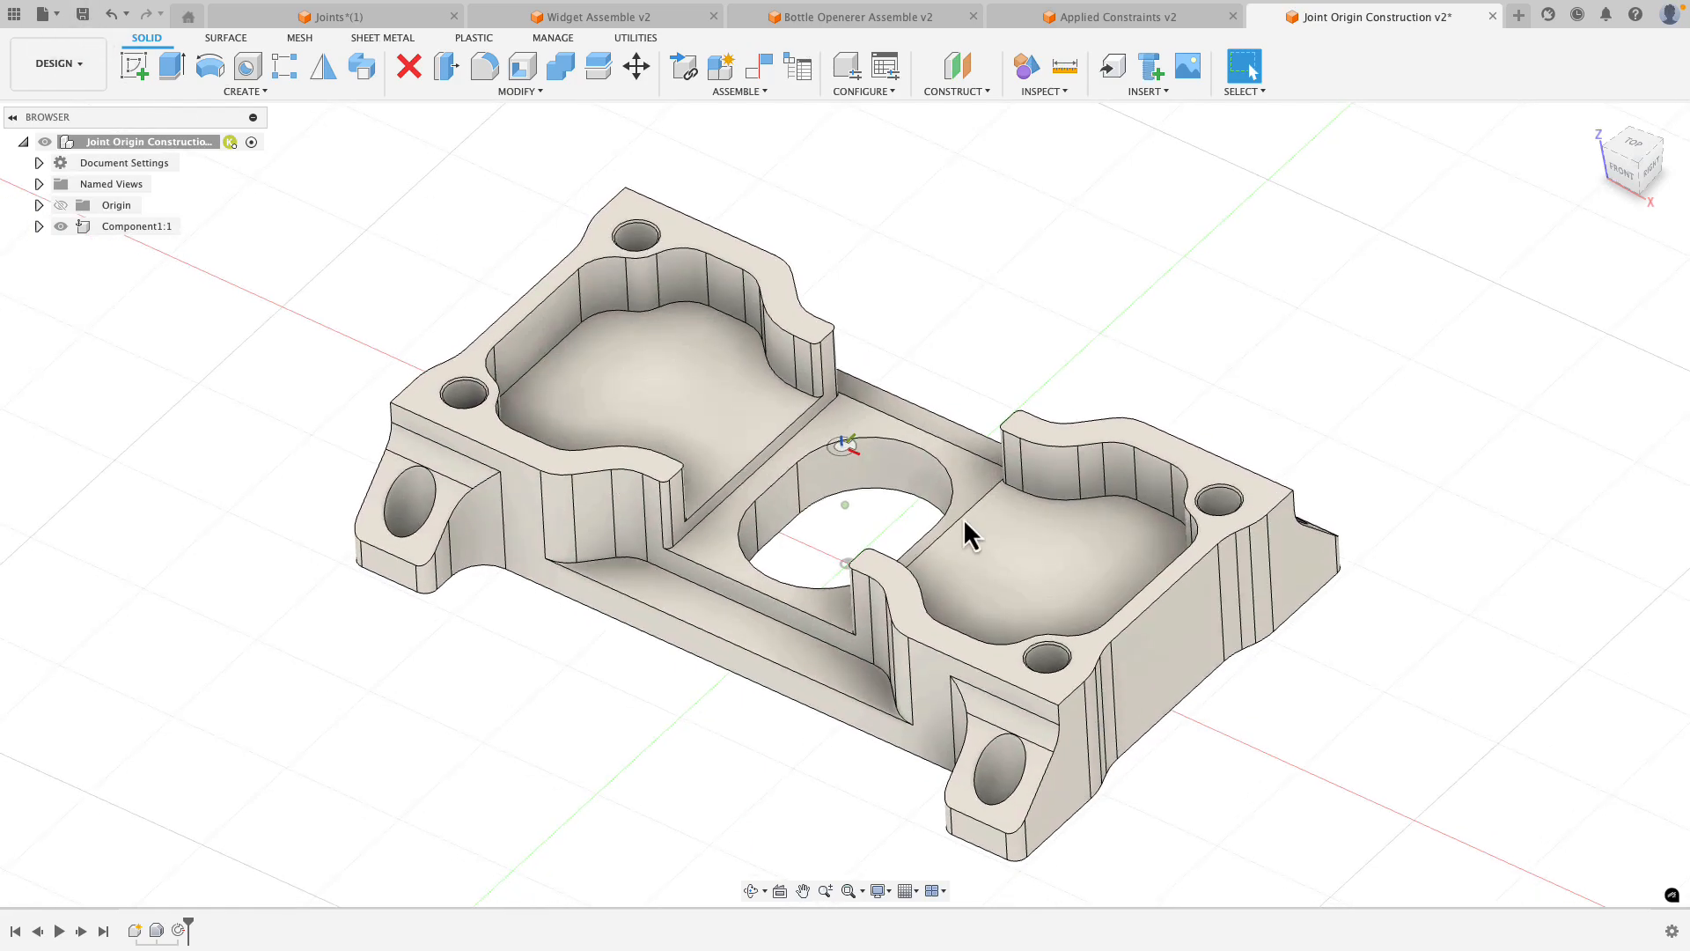
key(super+s)
click(878, 479)
Return to the Widget Assemble design and update its linked component to the latest version.
click(649, 16)
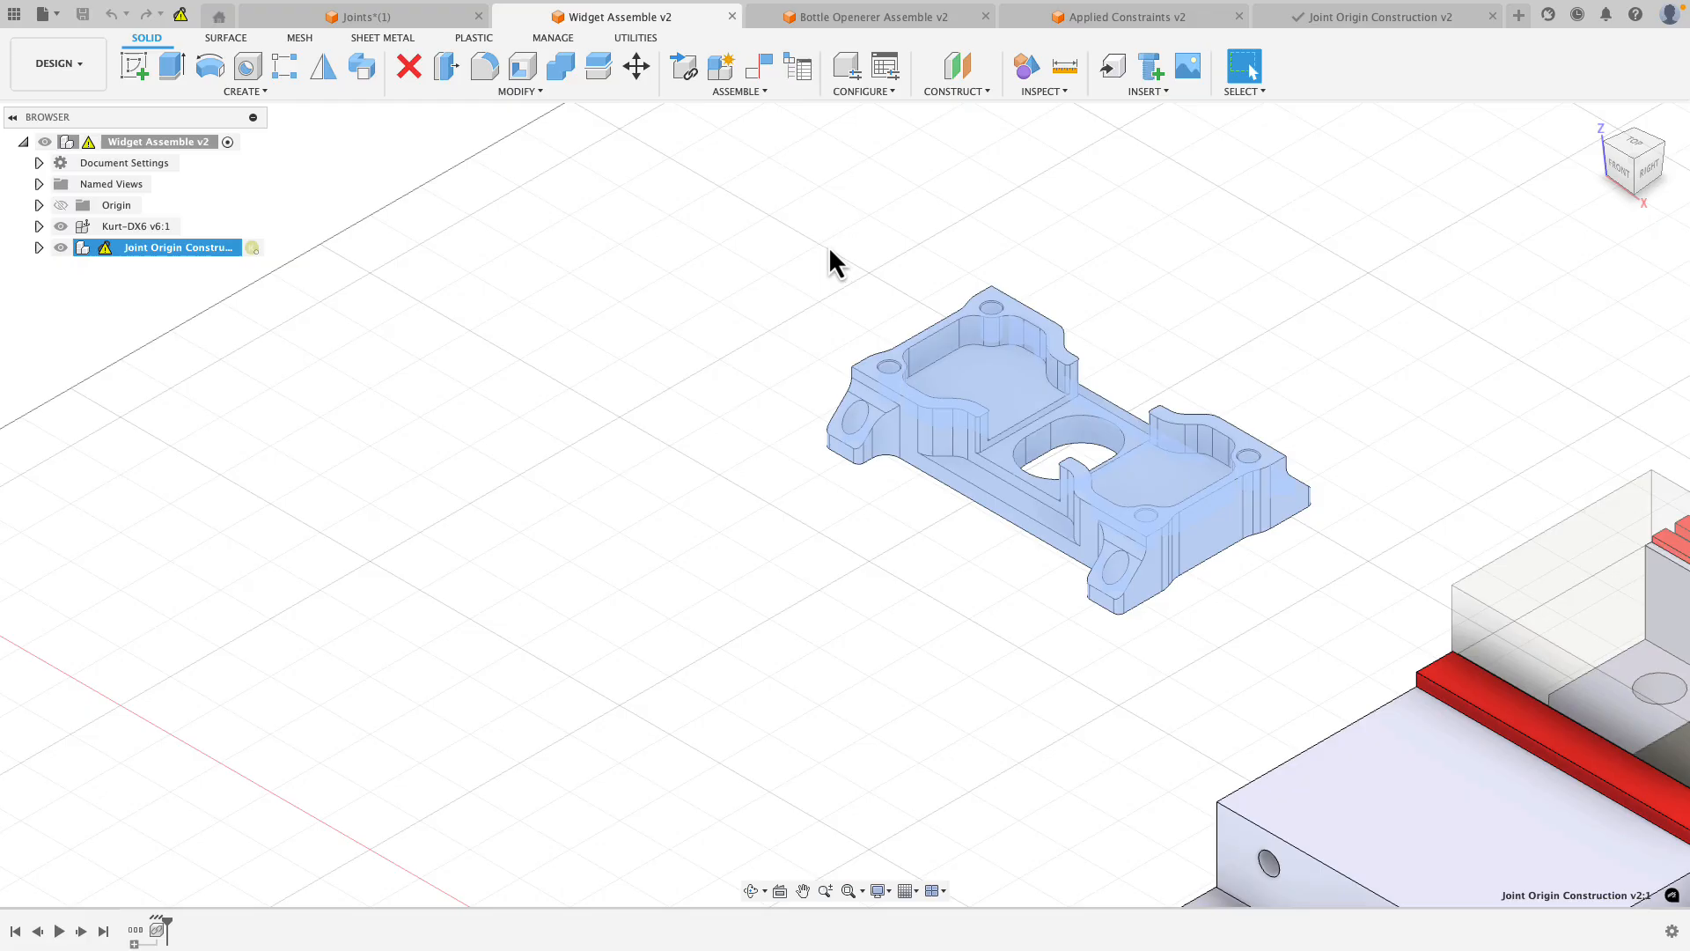
click(827, 246)
key(F6)
click(187, 25)
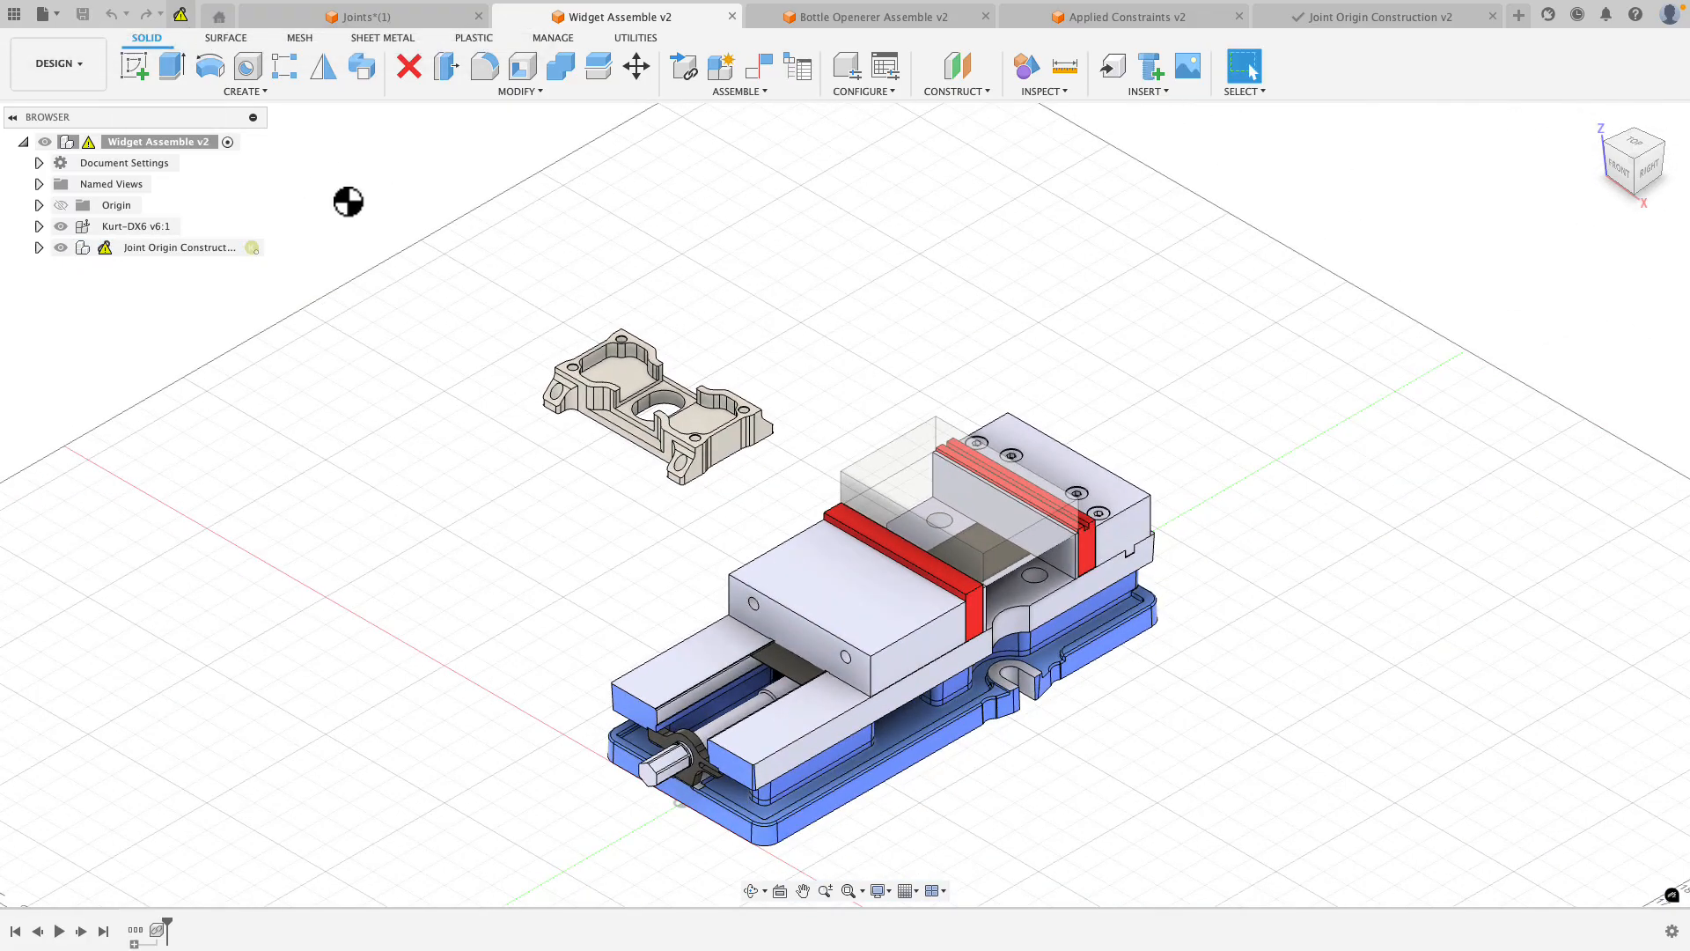
Start a joint snapping the part's joint origin above the oval opening to the centre of the vise stock's top face, and adjust the flip.
scroll(648, 396, up, 8)
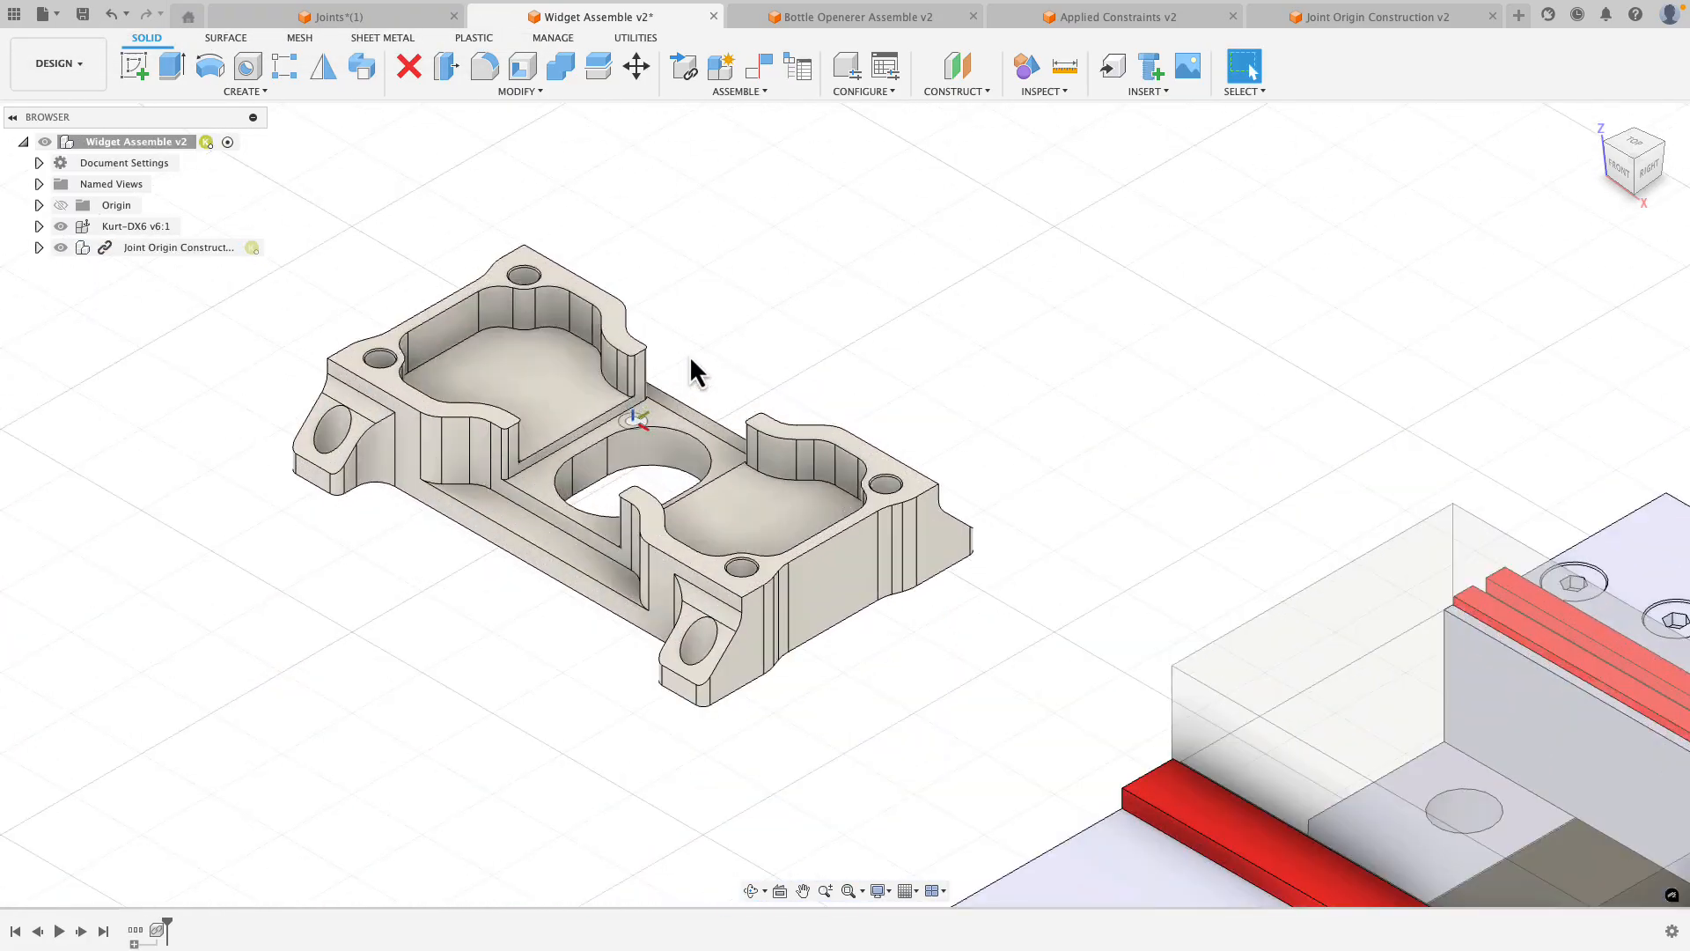
click(739, 92)
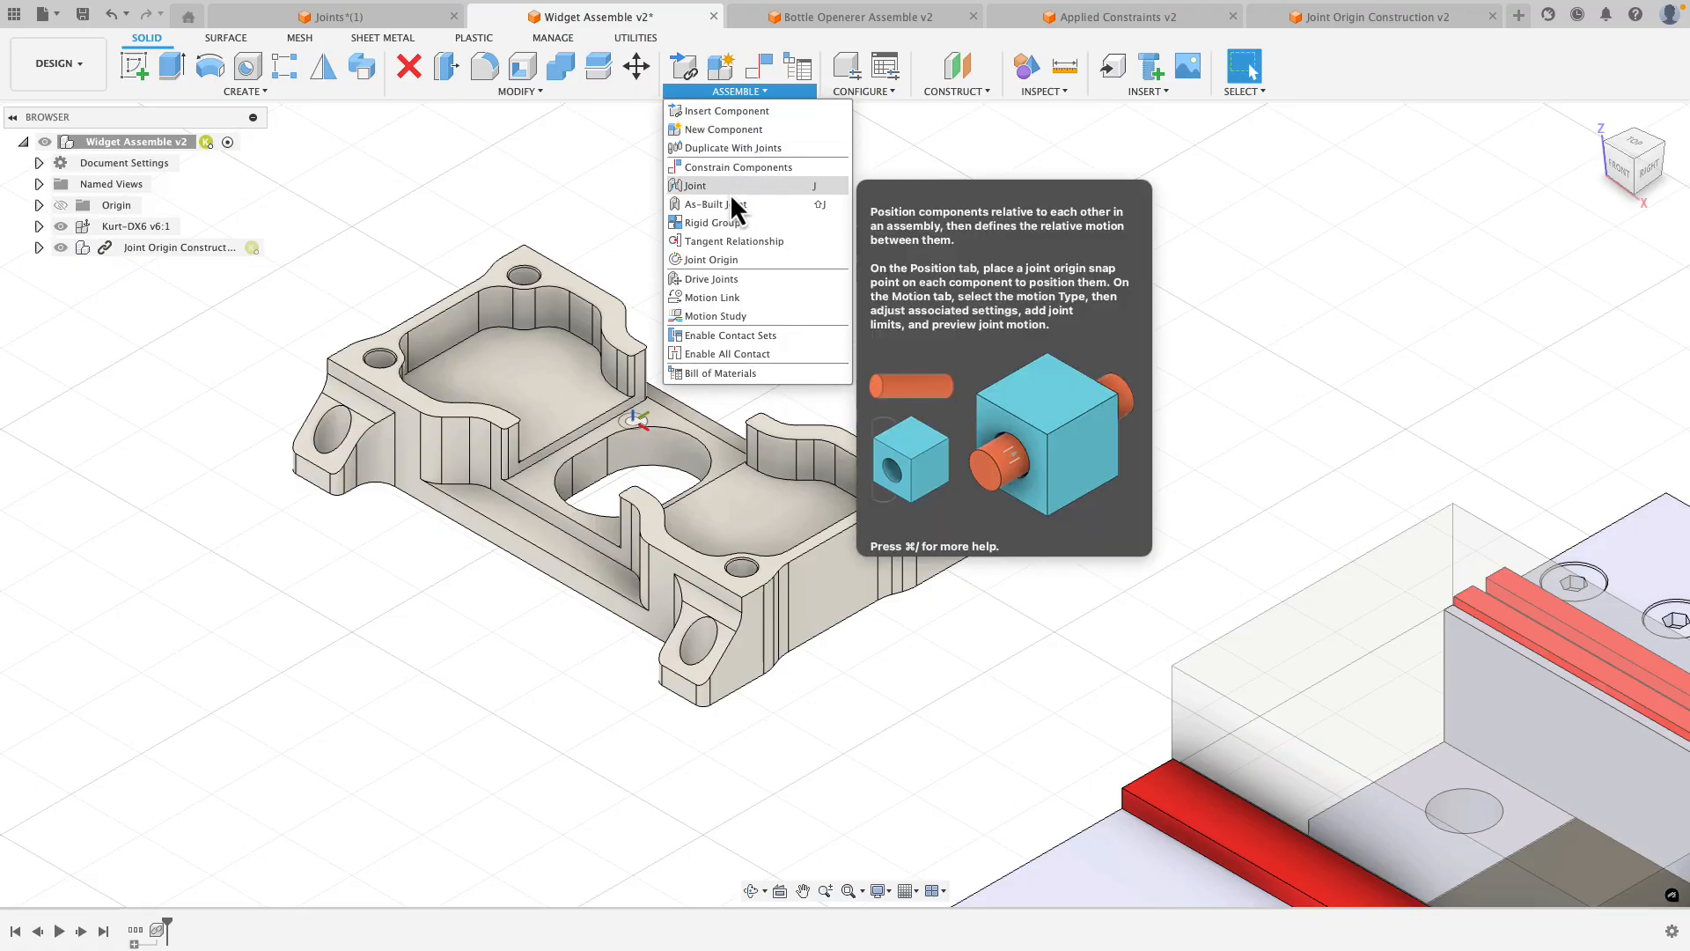
click(696, 185)
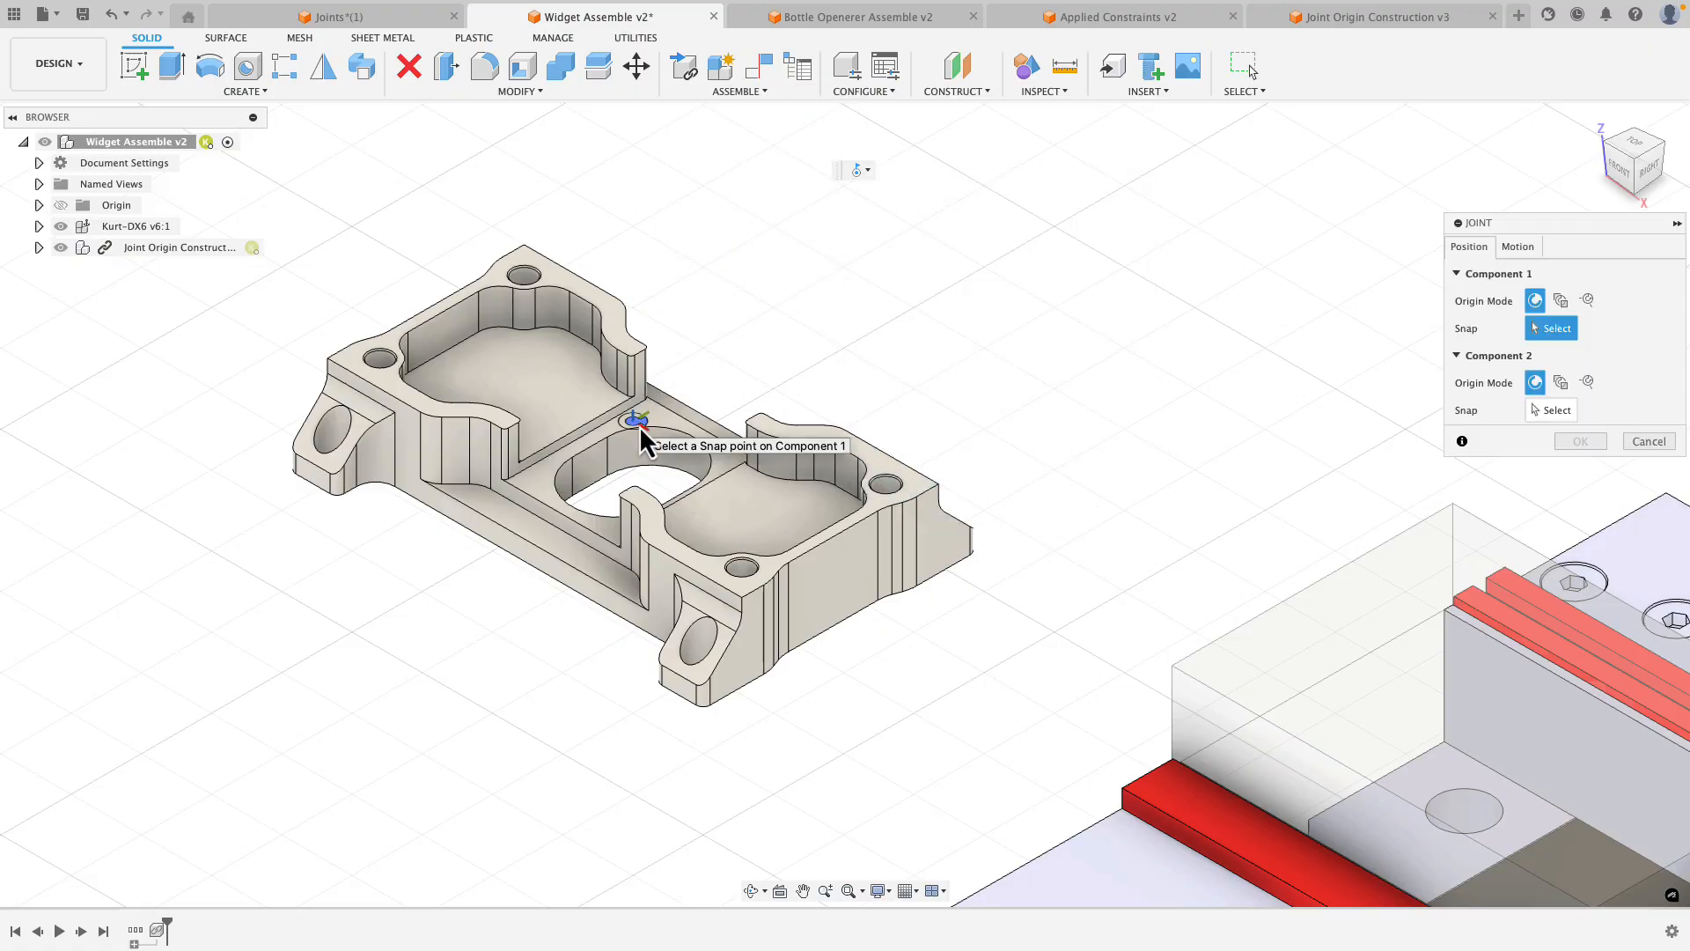
click(639, 426)
scroll(639, 425, down, 4)
middle_drag(1152, 586, 1011, 536)
scroll(1011, 536, up, 2)
click(1094, 570)
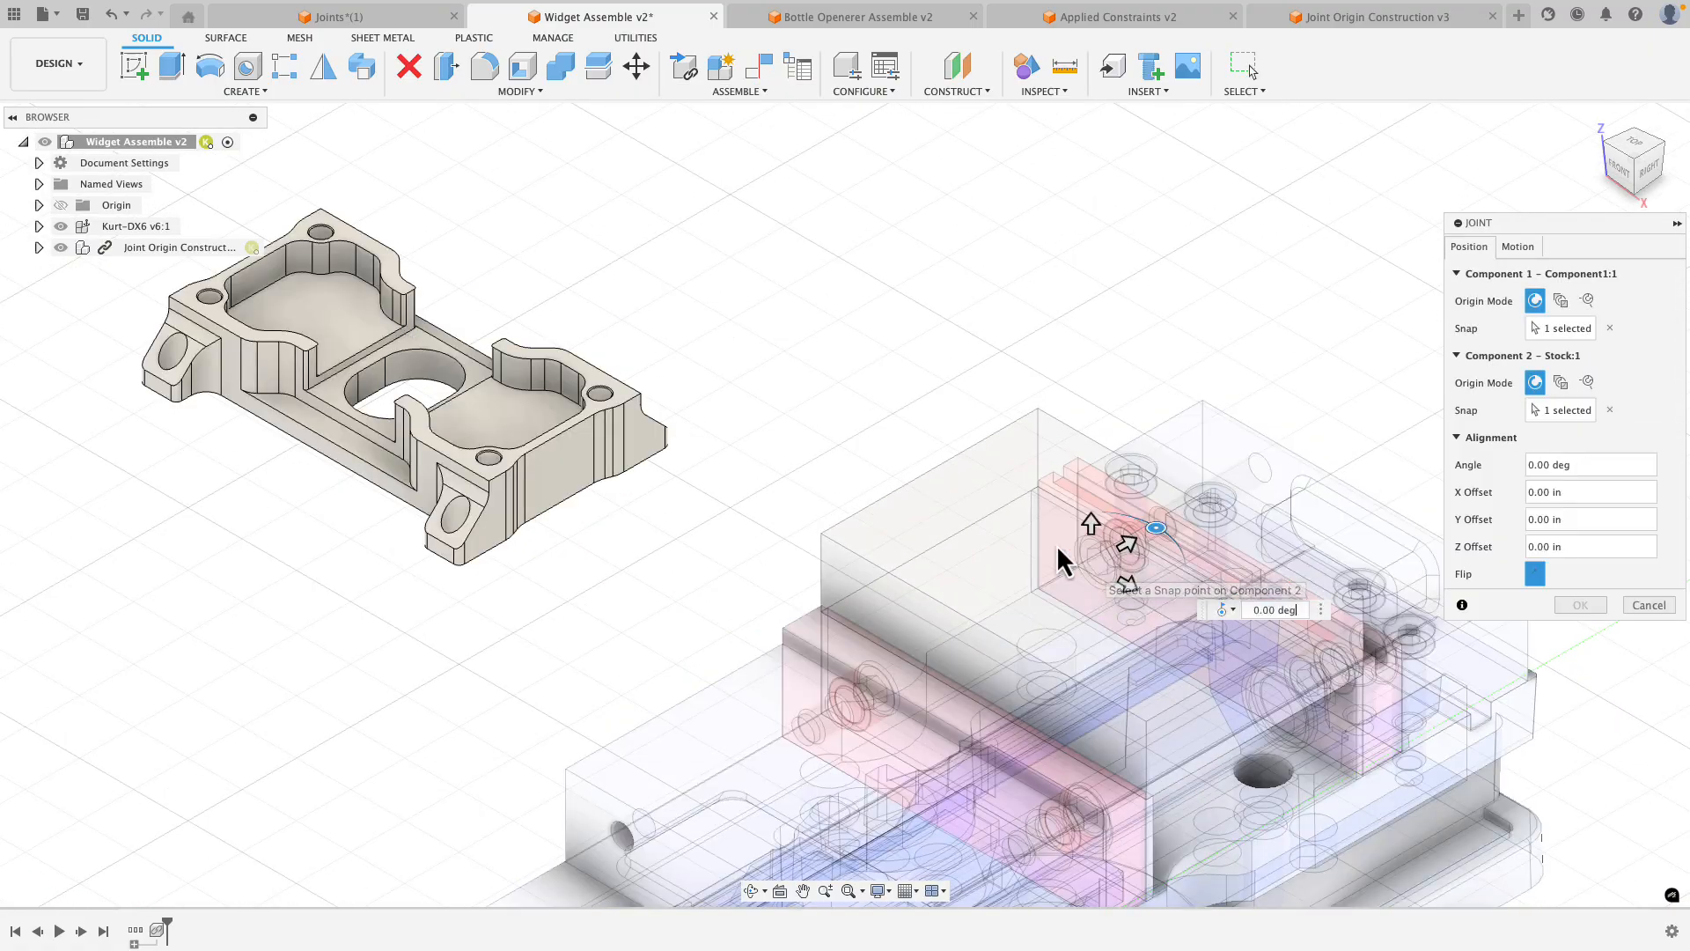
click(1535, 577)
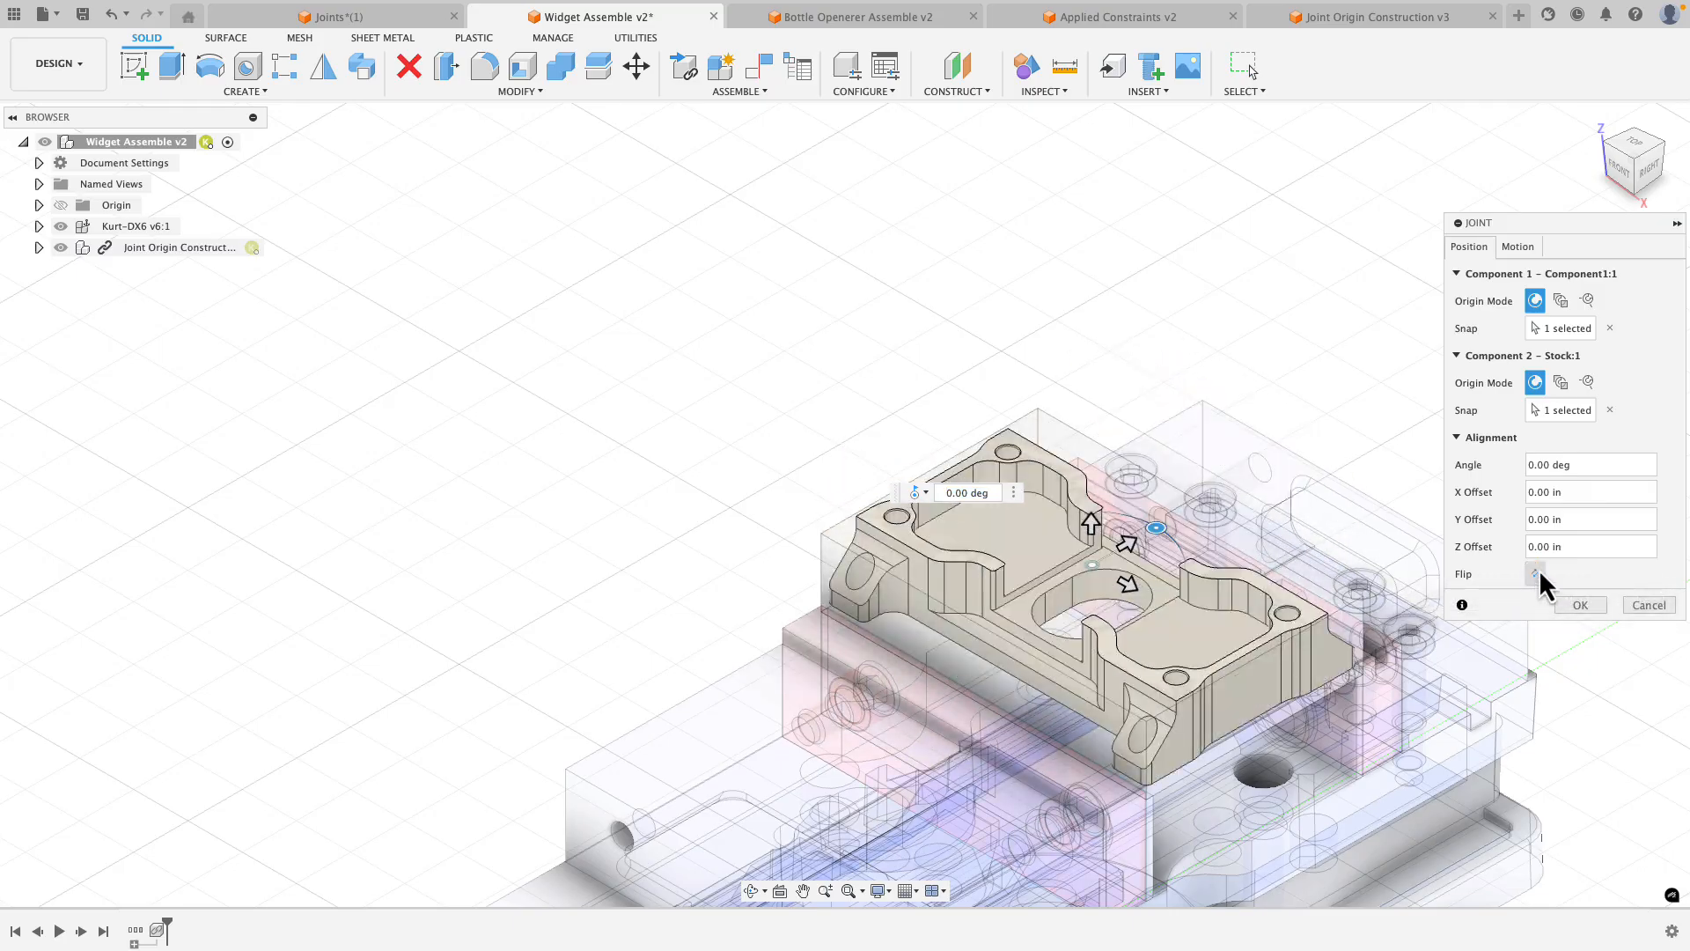
Set the motion type of the joint between the part and the stock to Rigid.
click(1517, 247)
click(1558, 280)
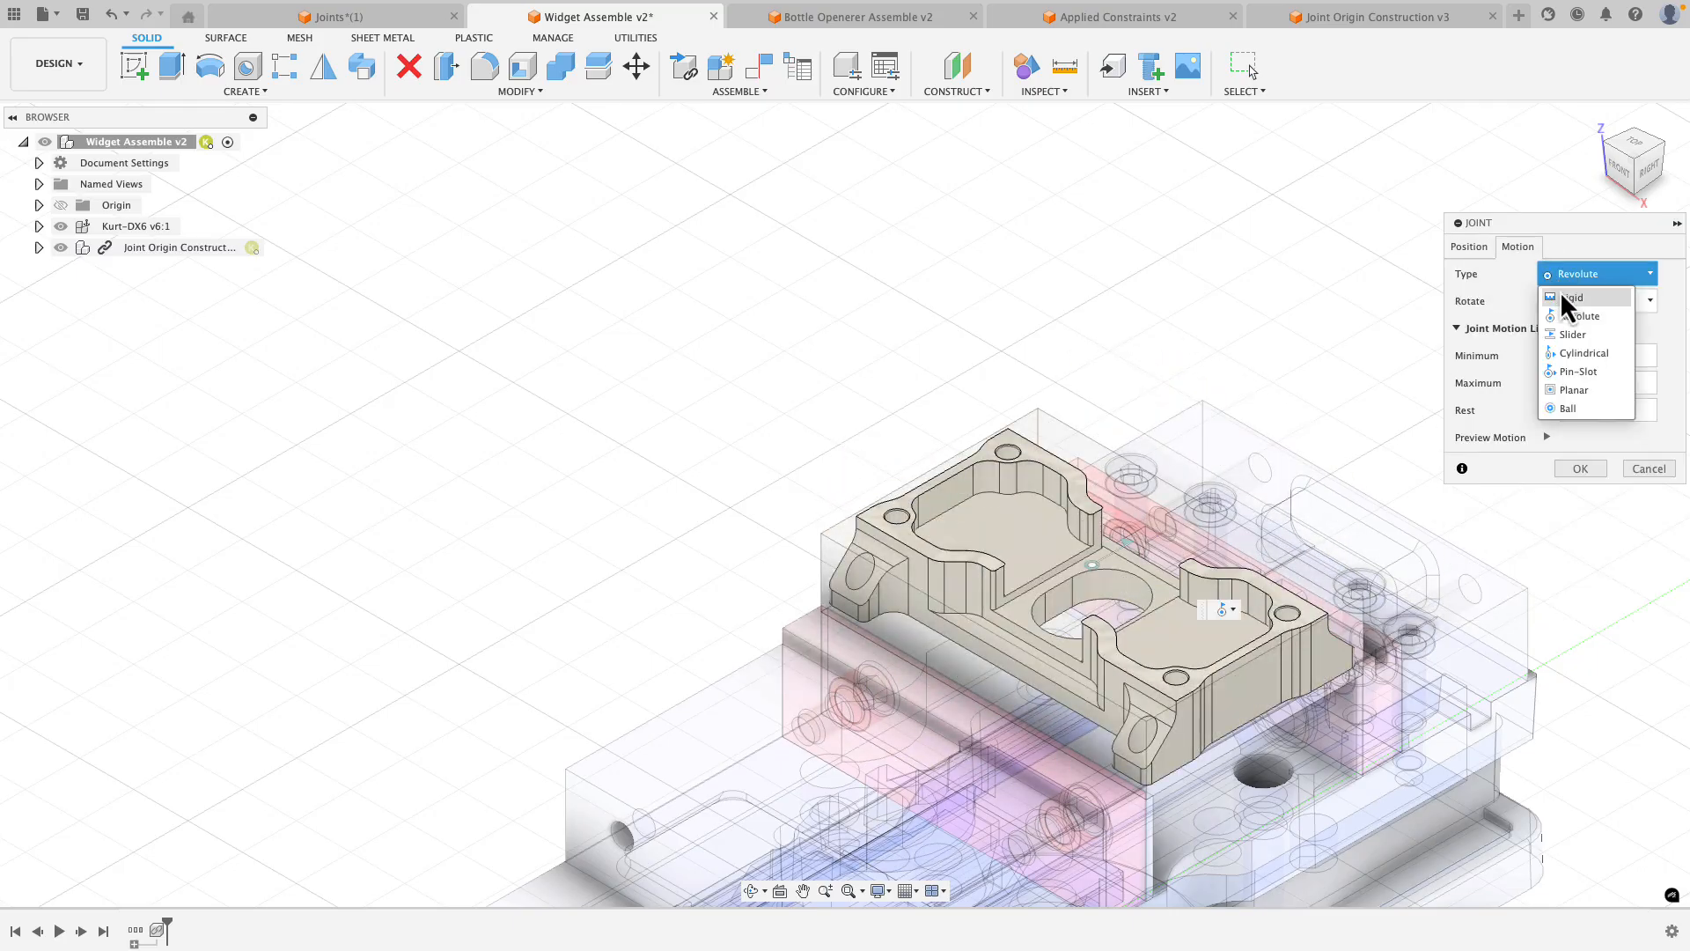
click(1569, 273)
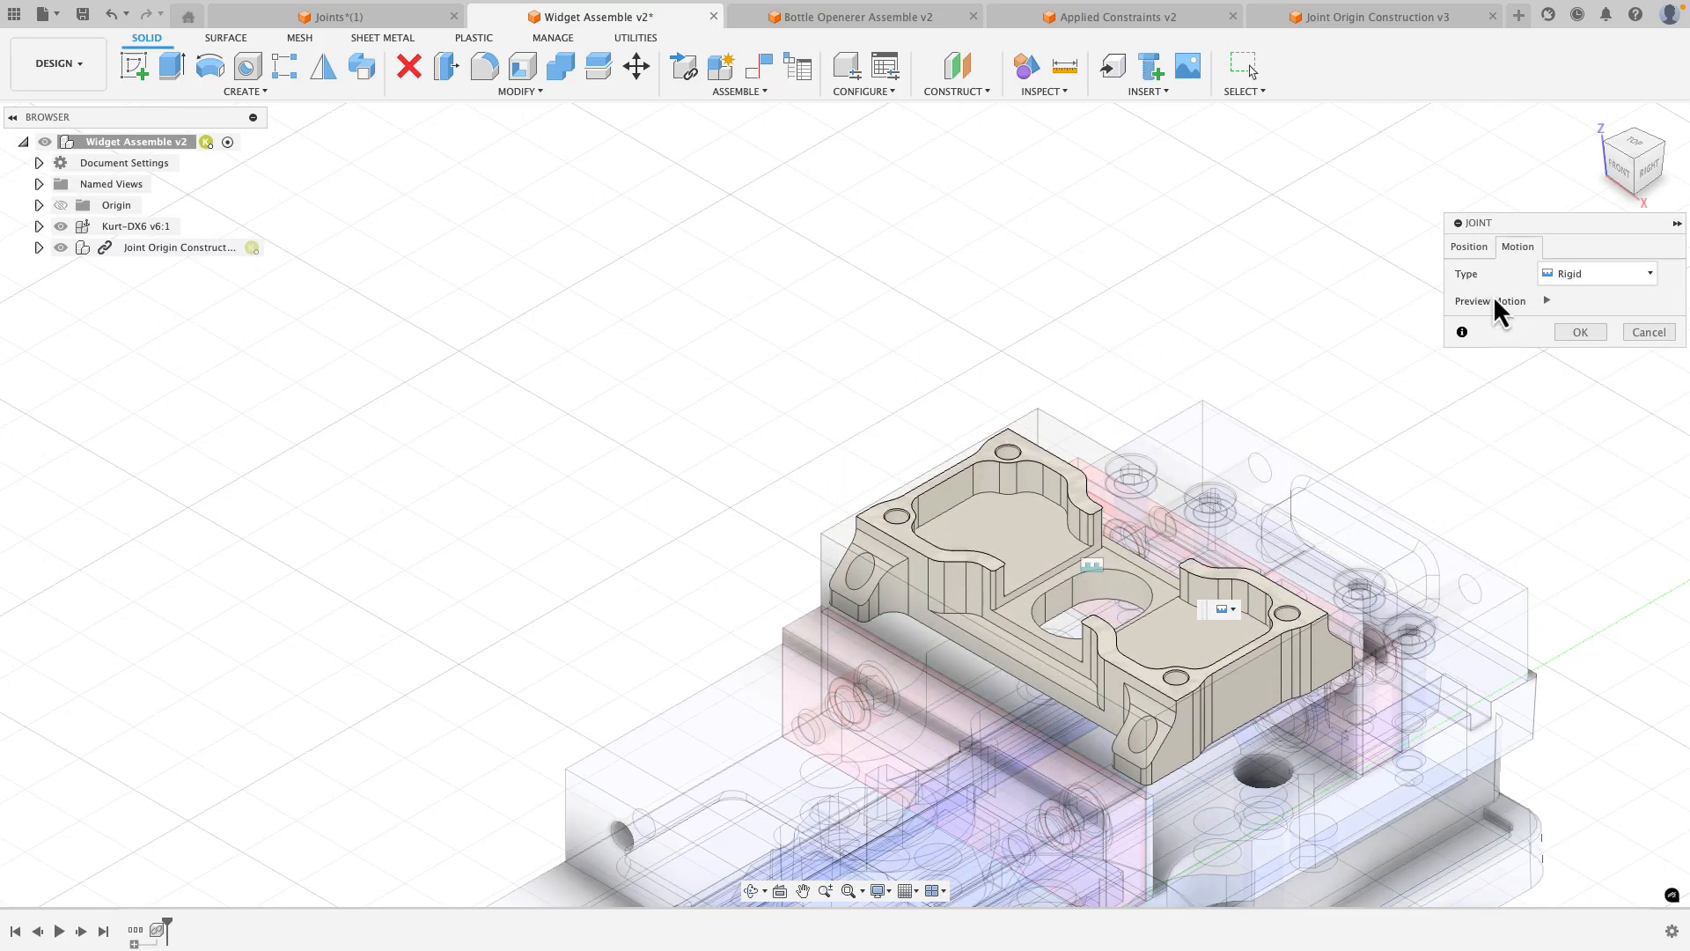
Set the joint's Z offset to -0.1 in and create the joint.
click(1478, 253)
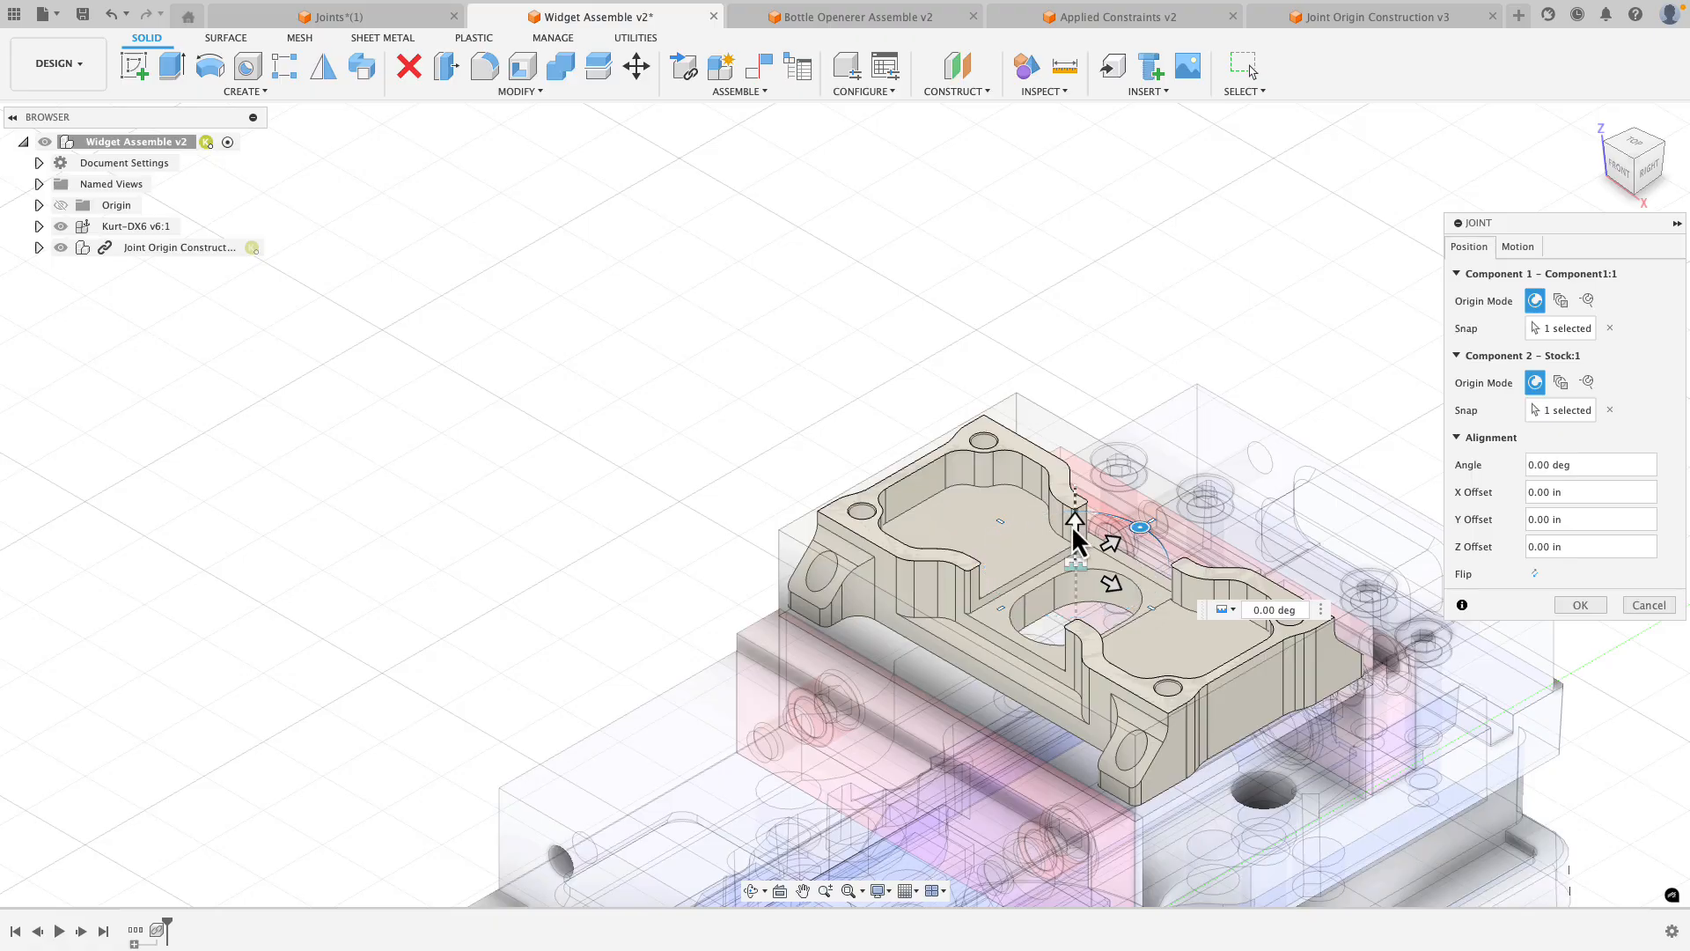
drag(1070, 524, 1074, 550)
click(1536, 544)
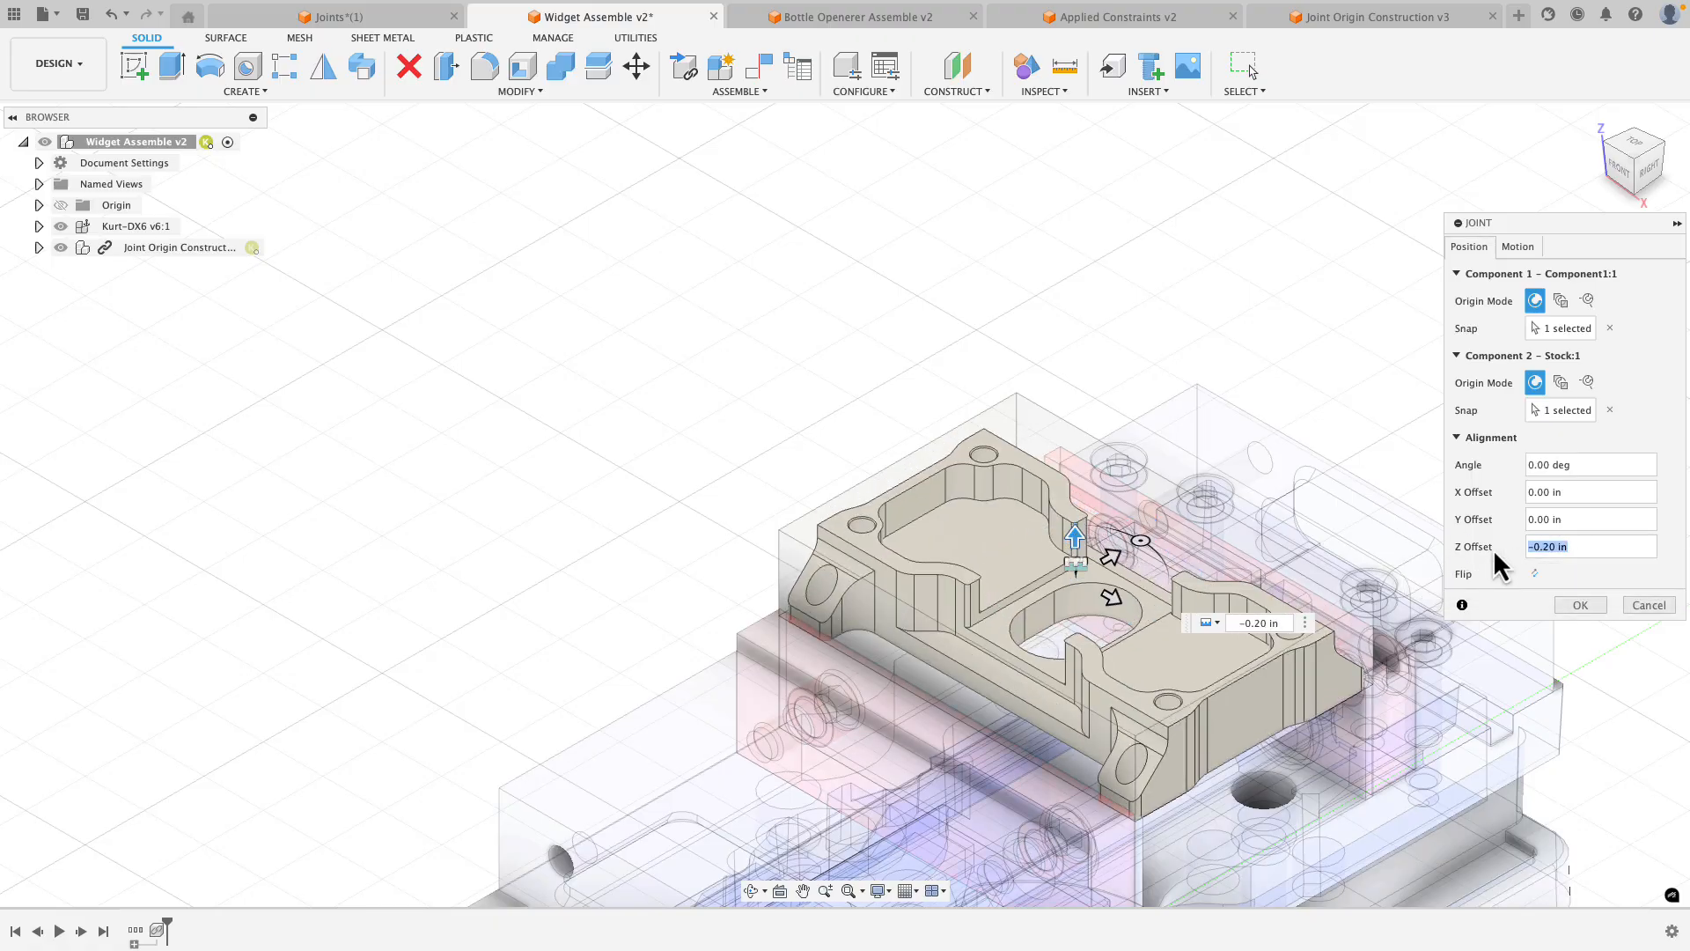
text(-.1)
click(1573, 601)
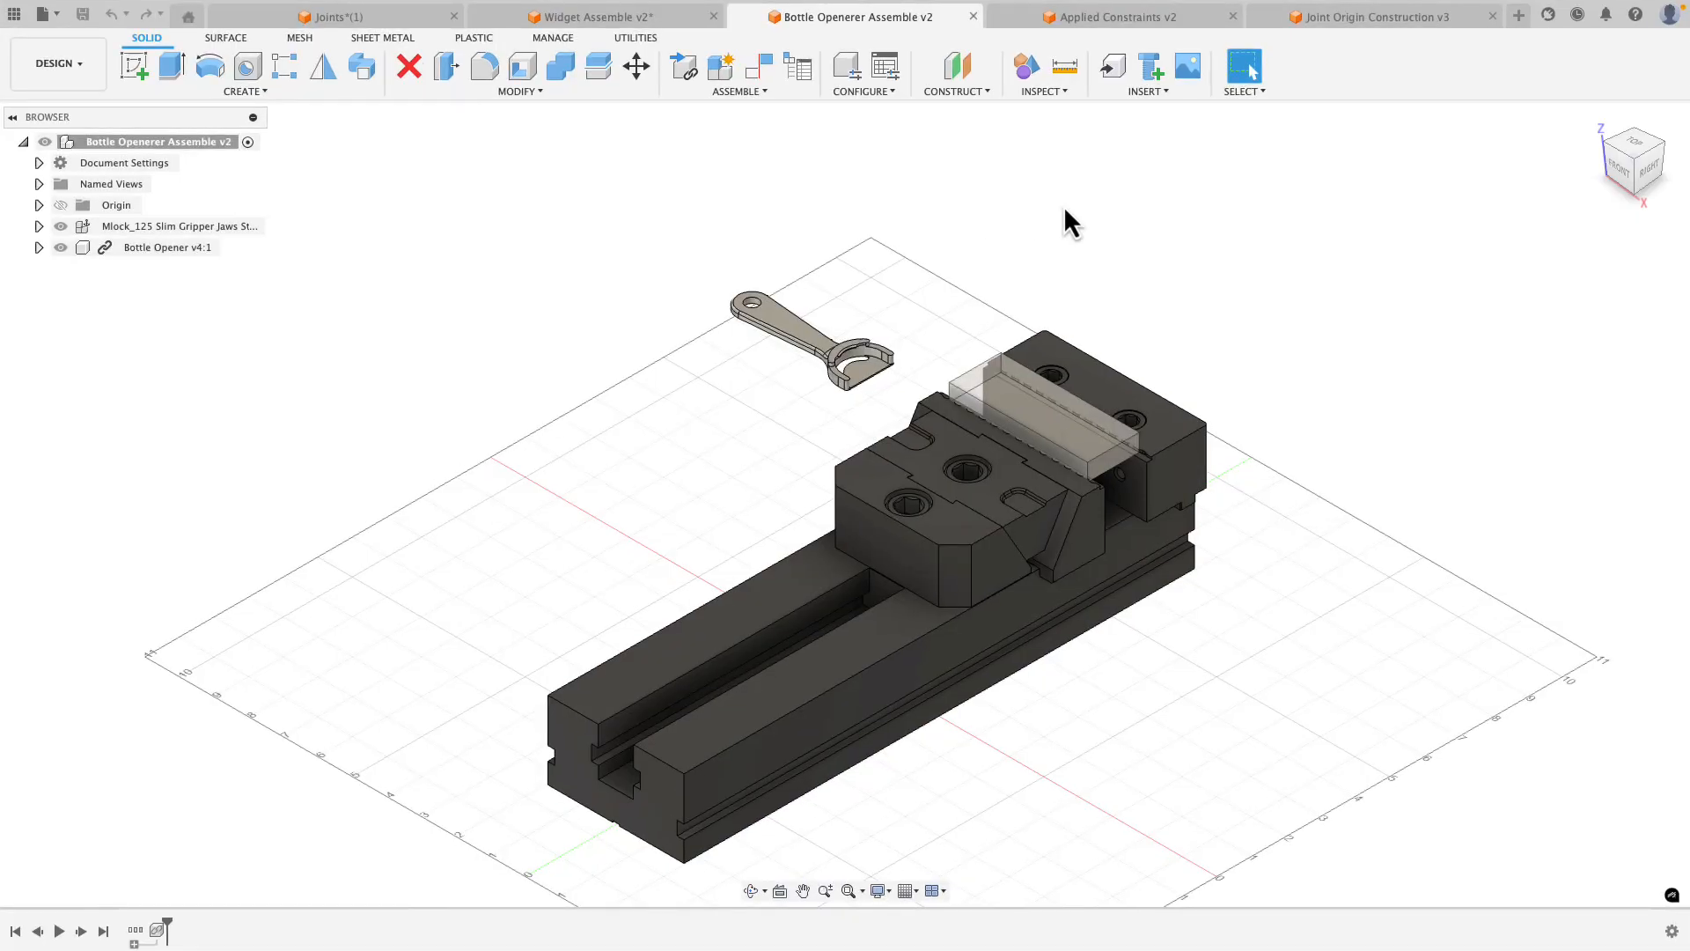
scroll(785, 347, up, 6)
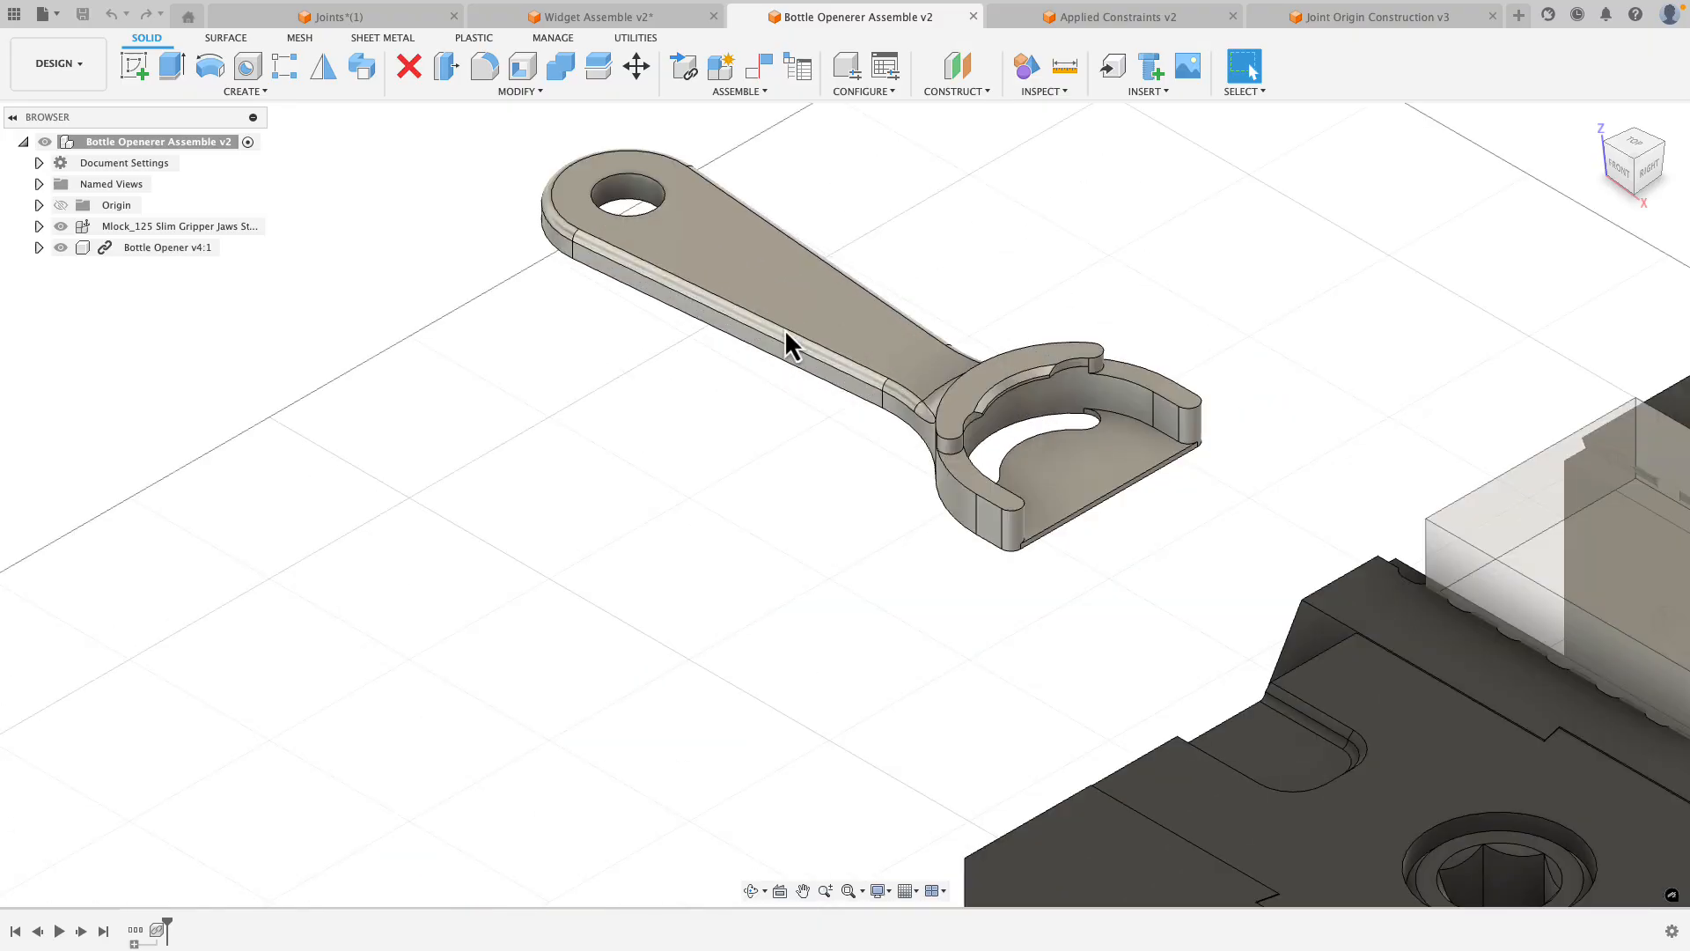
click(766, 91)
click(746, 187)
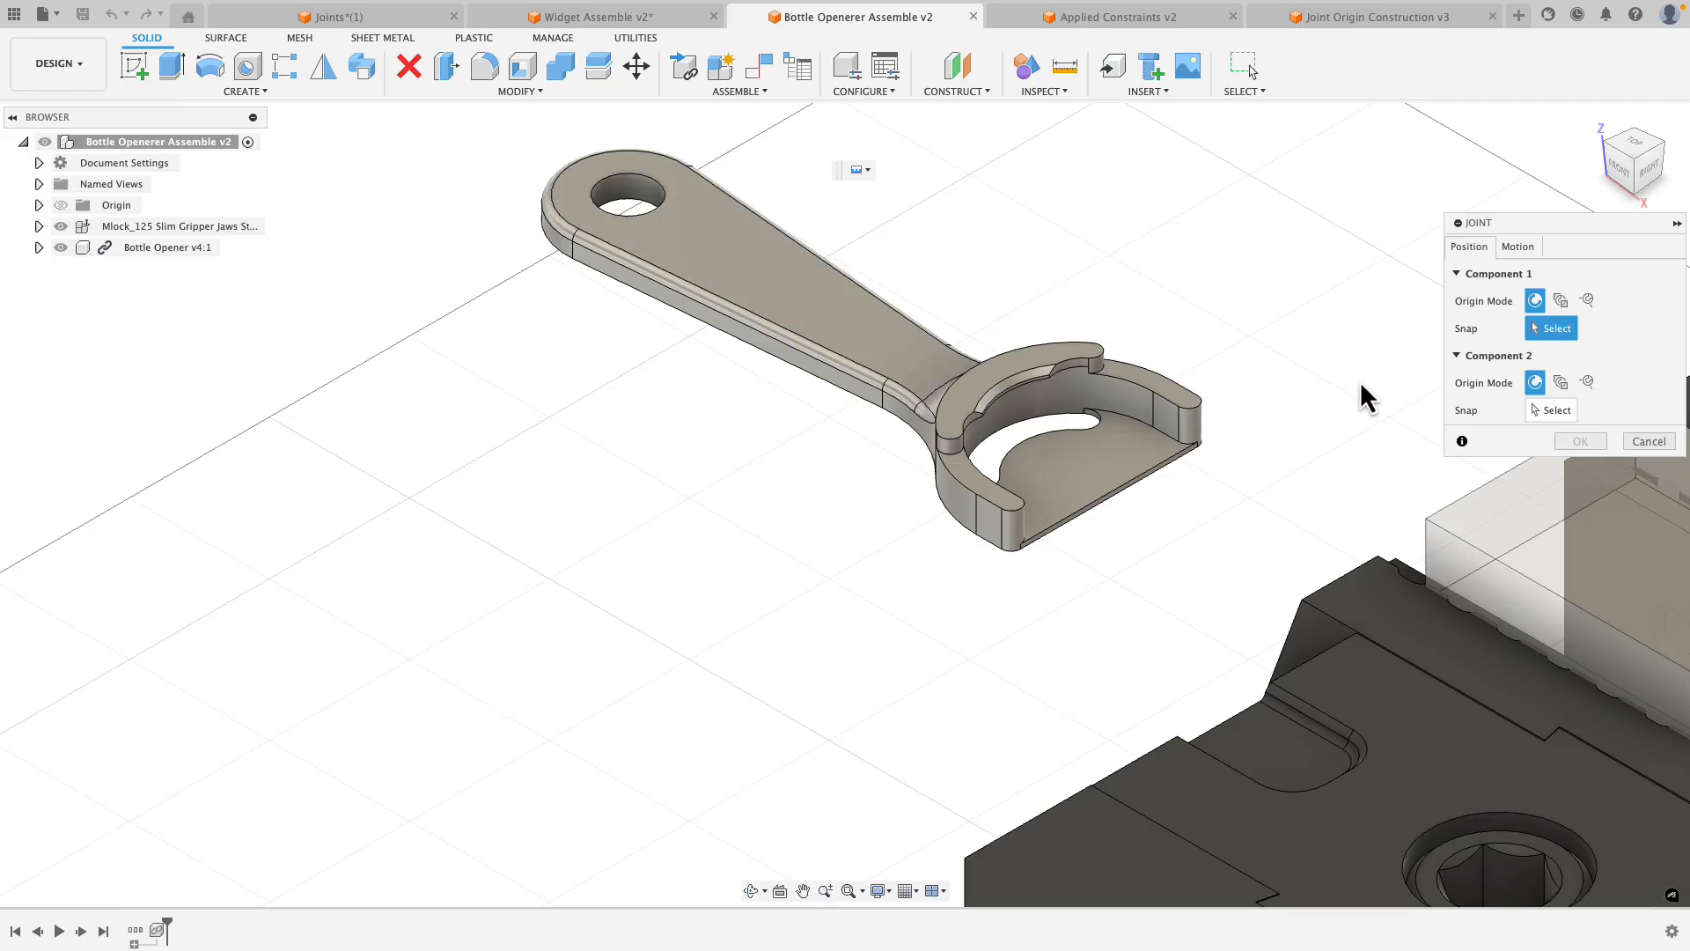
click(1649, 441)
Open the Bottle Opener component in its own document and start a sketch on the top face of its curved head.
right_click(190, 248)
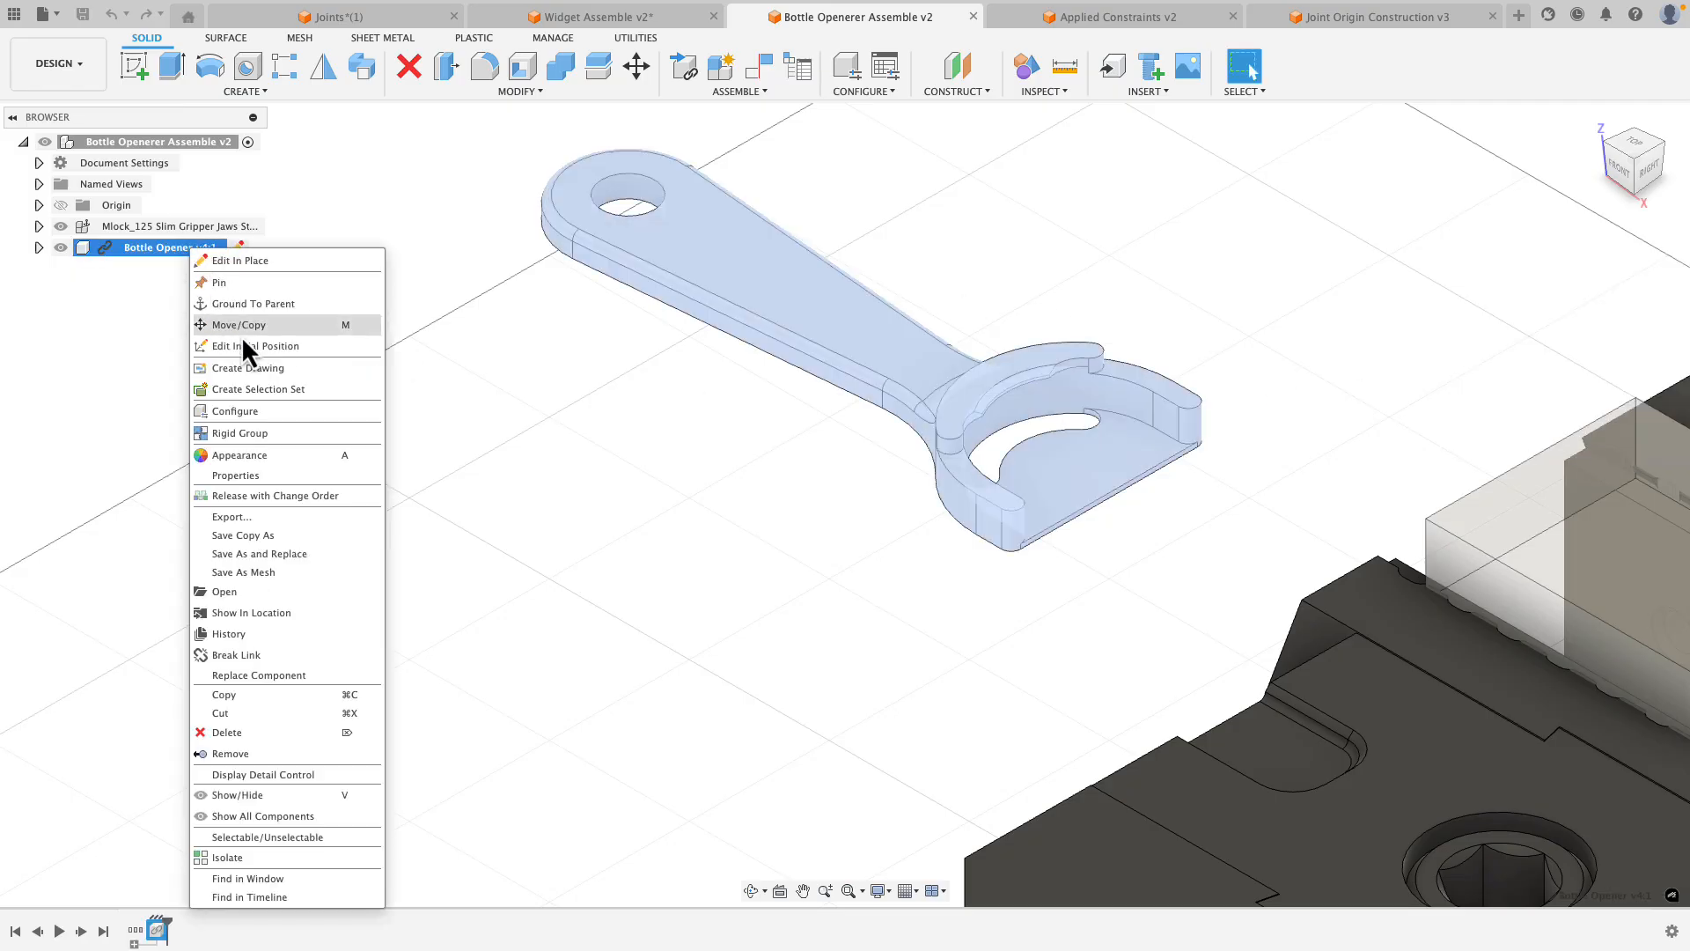
click(287, 590)
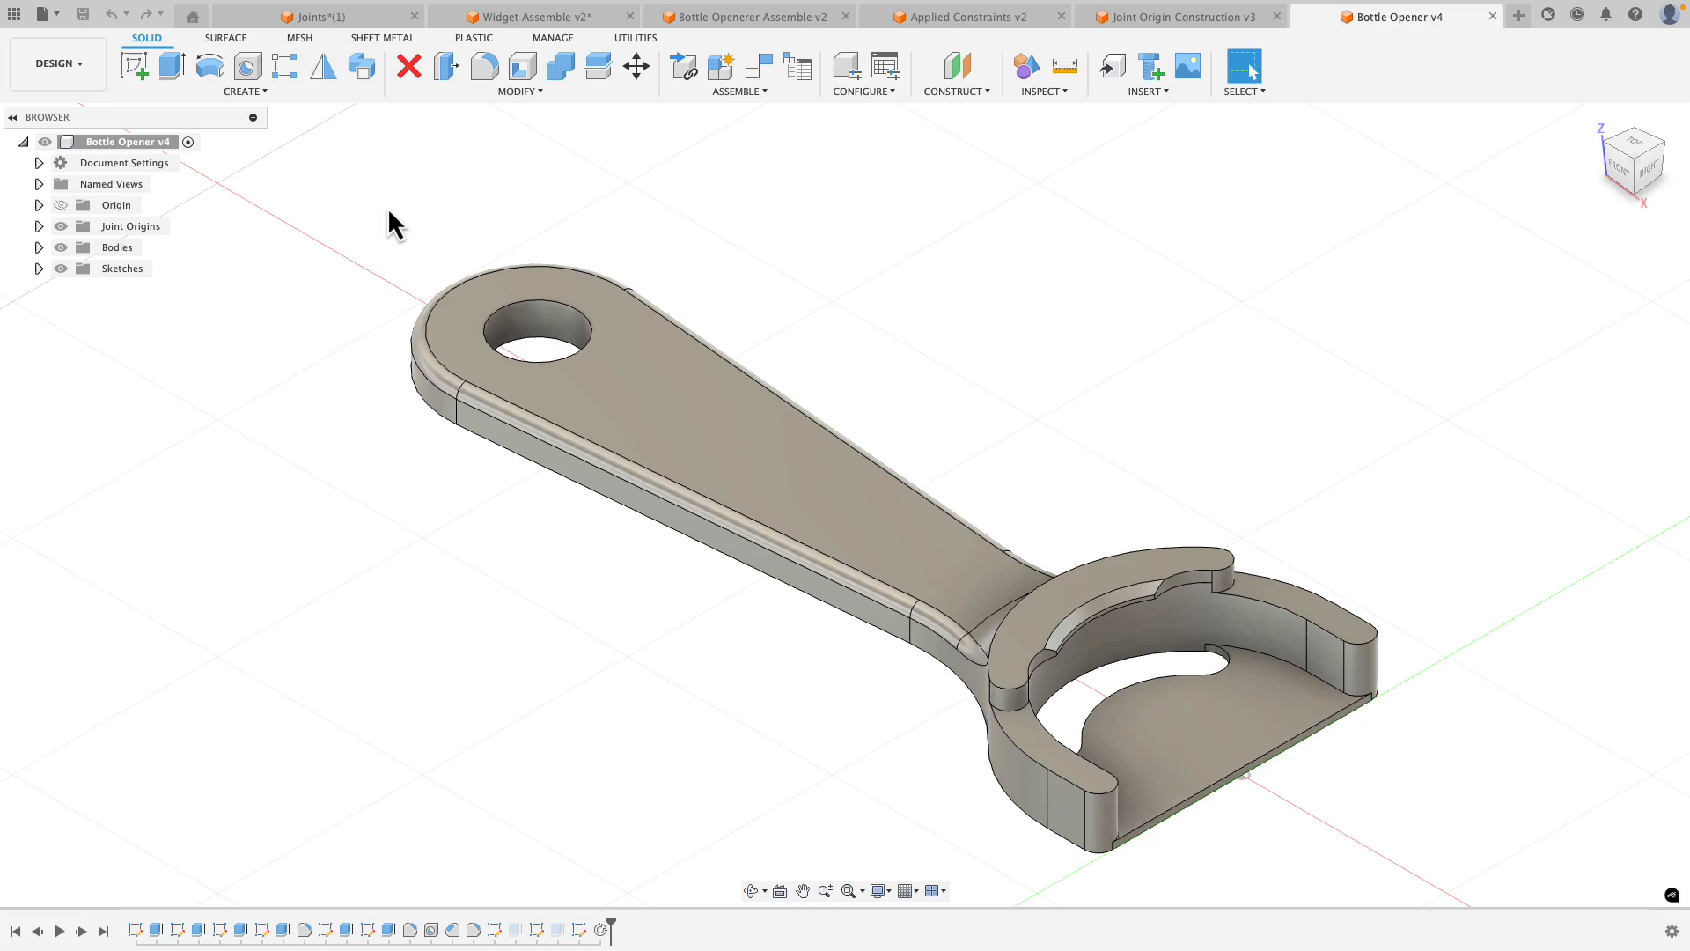
click(134, 66)
click(1097, 573)
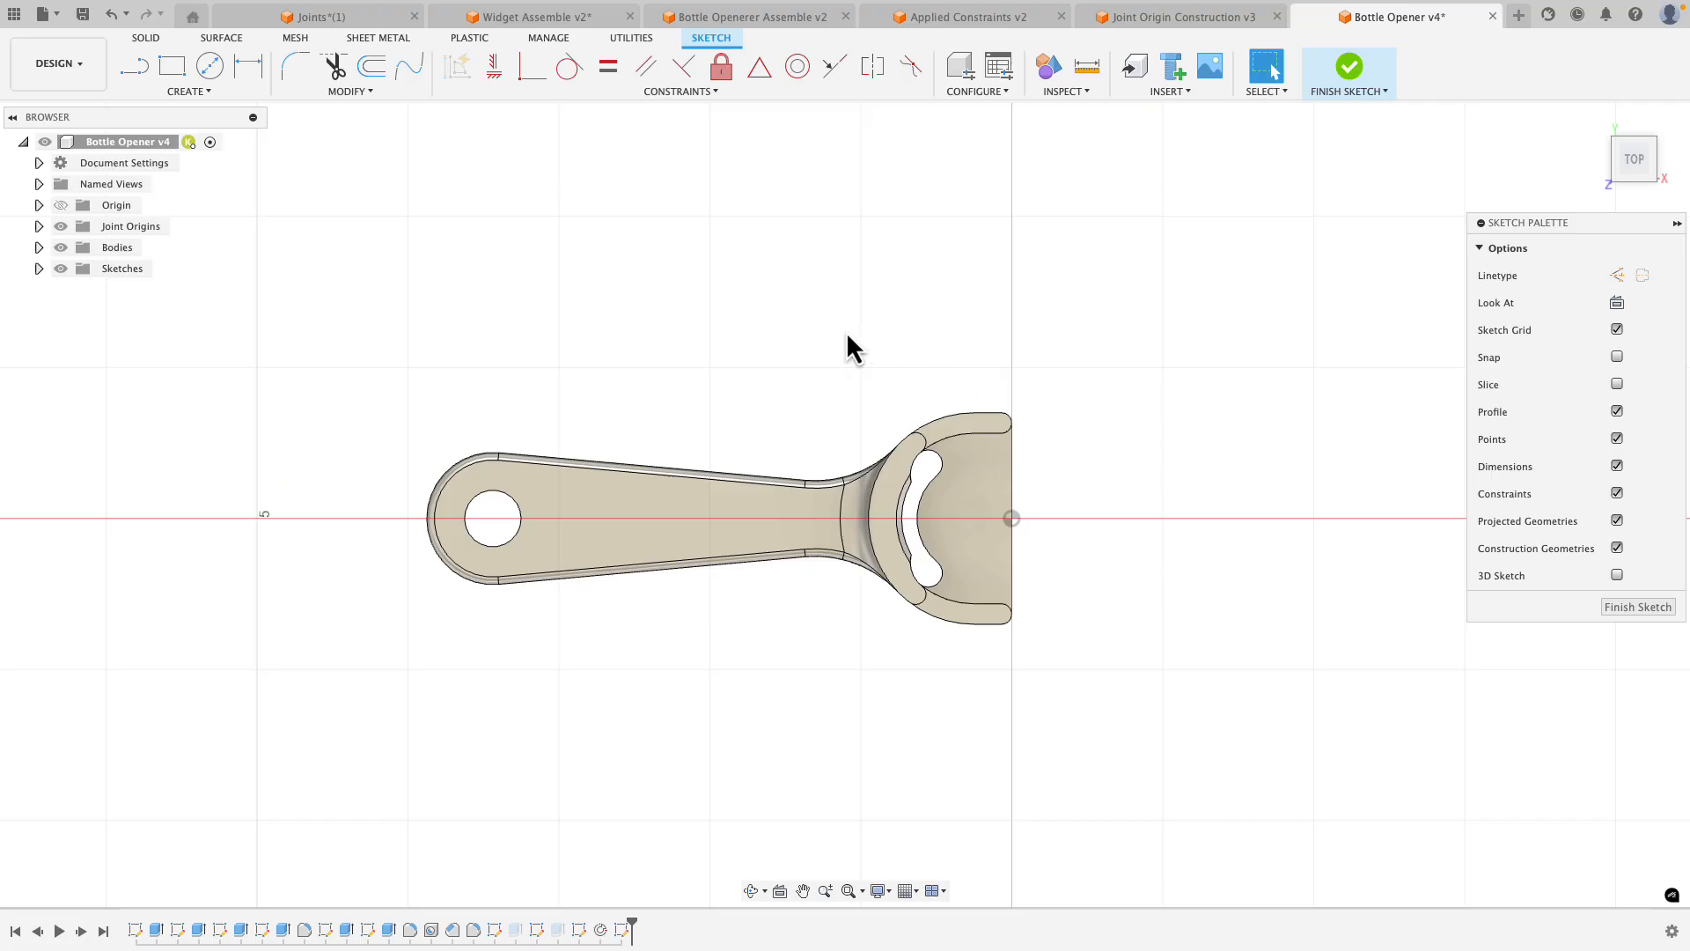
Project the outer arc at the handle's rounded end into the sketch, with the construction linetype turned on.
click(255, 90)
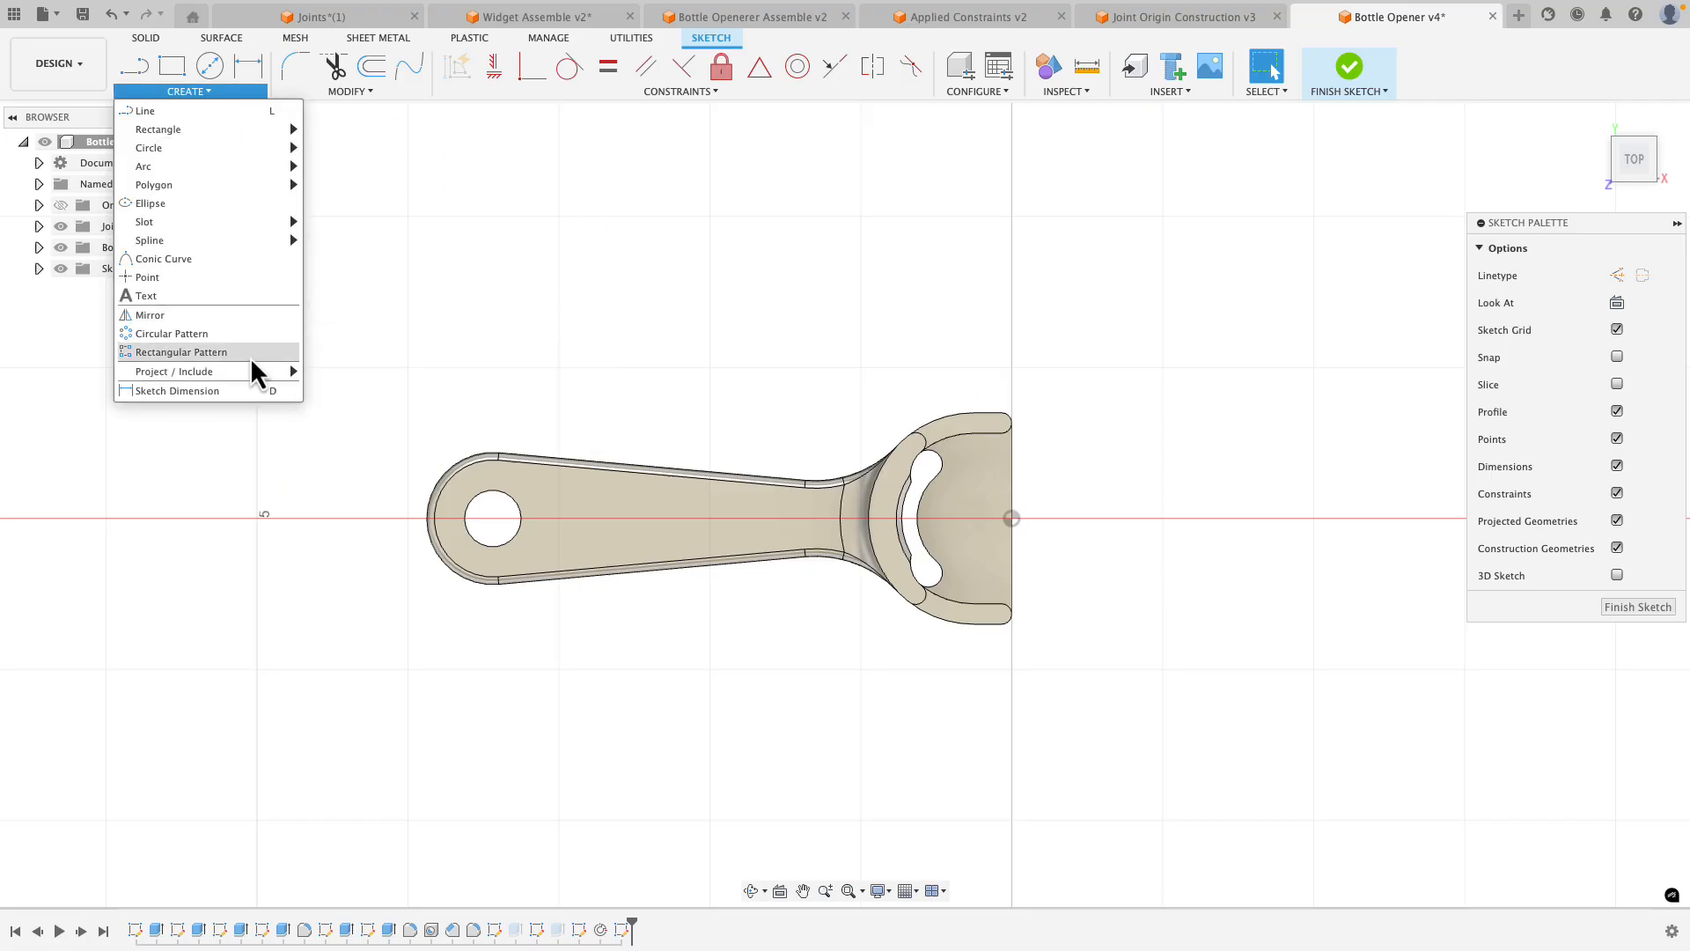
mouse_move(249, 374)
click(334, 372)
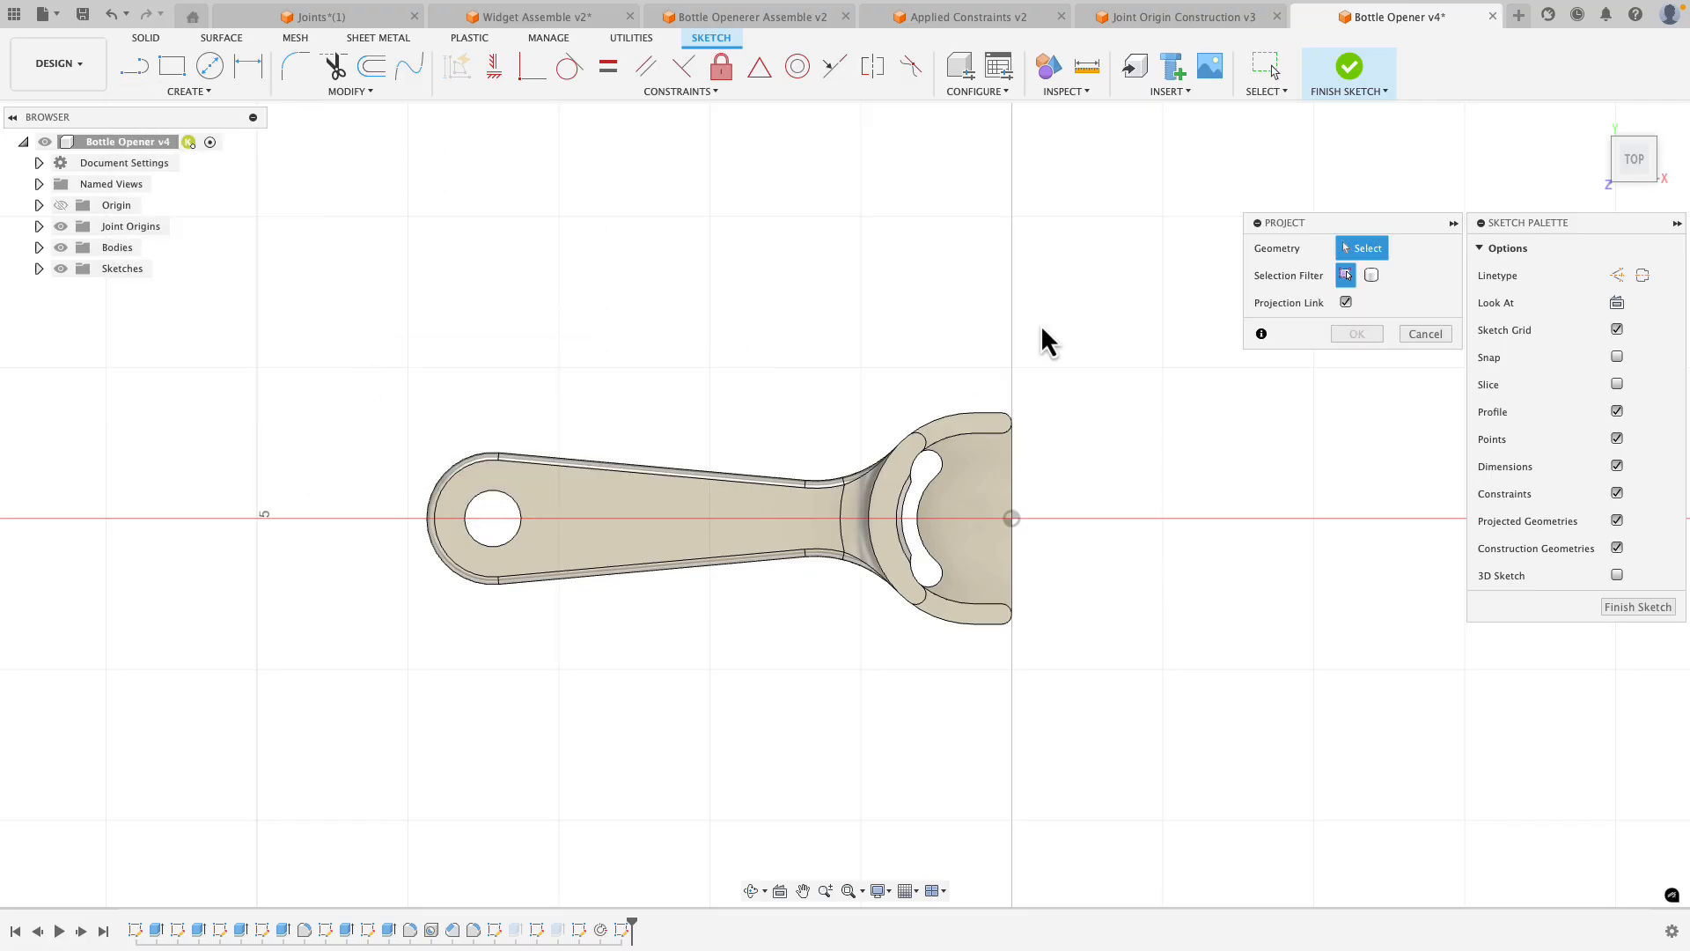
click(1617, 275)
click(457, 464)
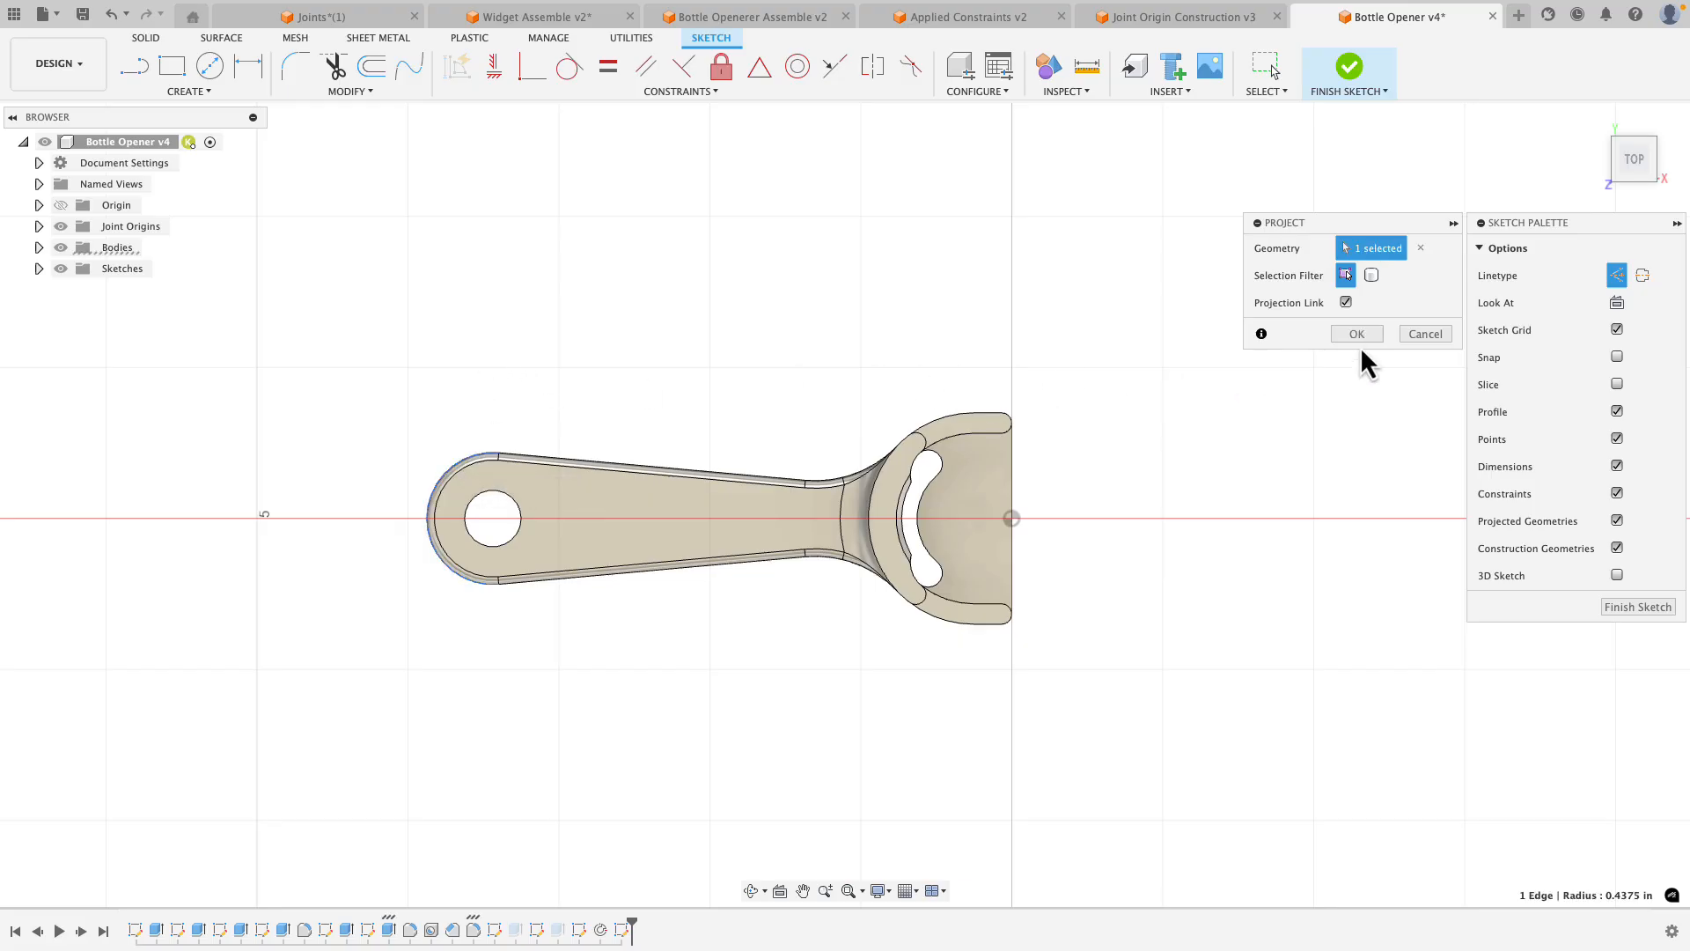
click(1356, 334)
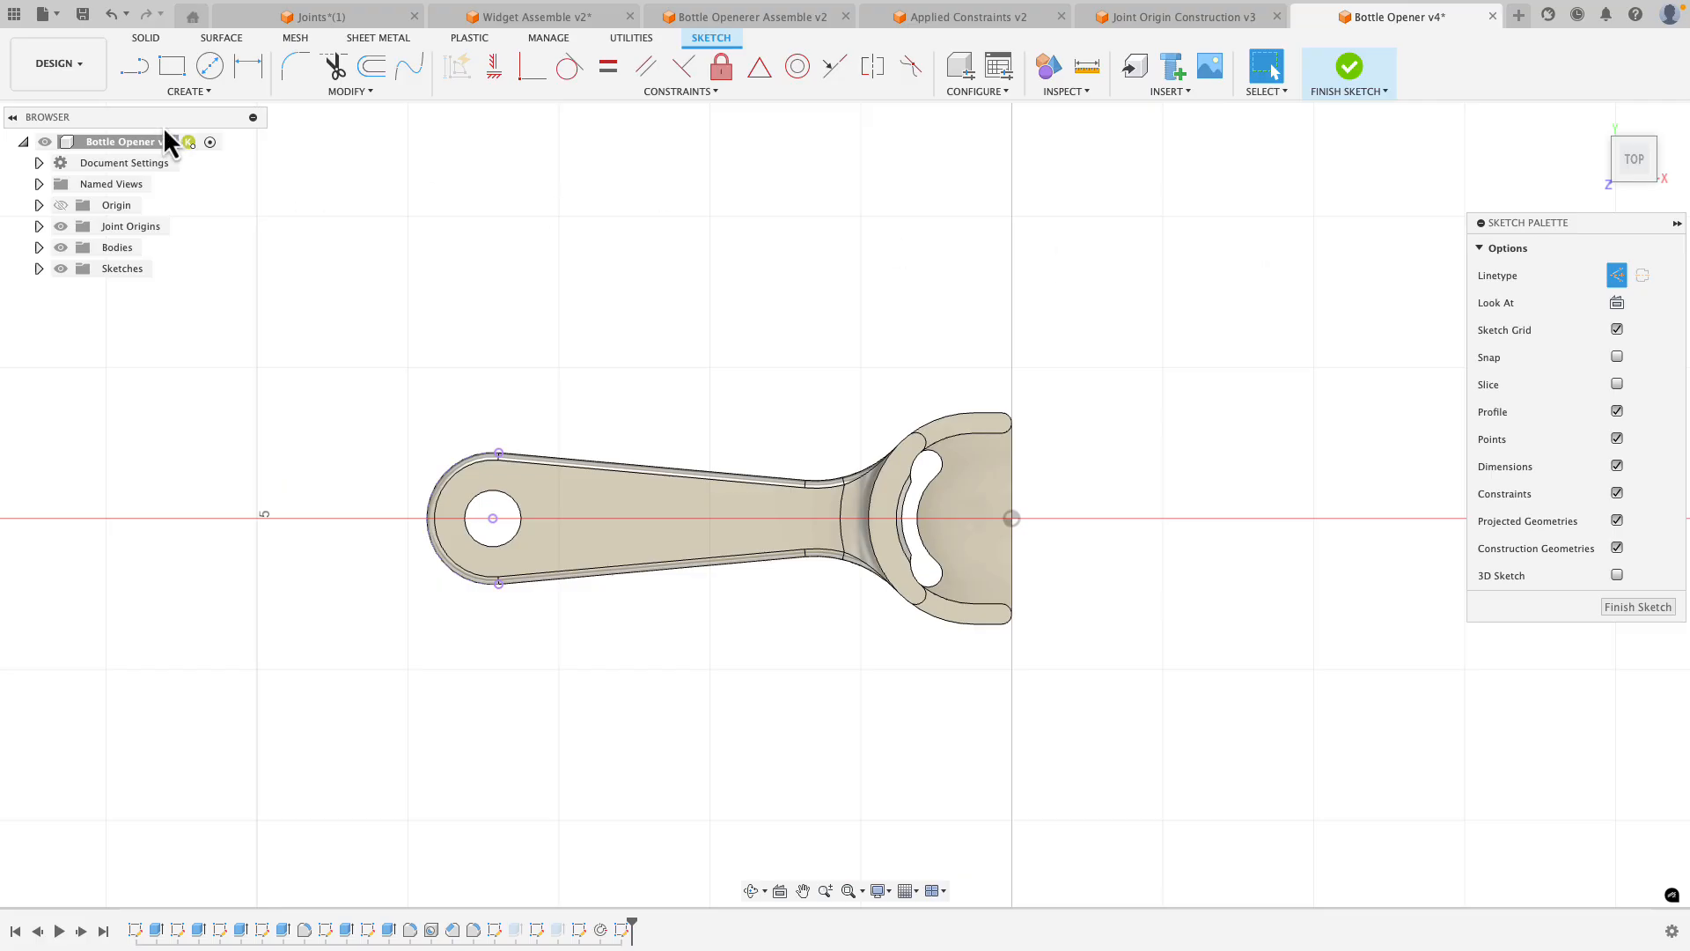
Draw a construction line along the opener's centreline from the handle's projected end arc to the sketch origin.
click(132, 67)
mouse_move(429, 518)
mouse_down()
mouse_move(928, 546)
mouse_move(1011, 520)
mouse_move(1000, 577)
mouse_move(1147, 467)
mouse_up()
key(Escape)
Place a sketch point at the midpoint of the construction line and finish the sketch.
click(215, 92)
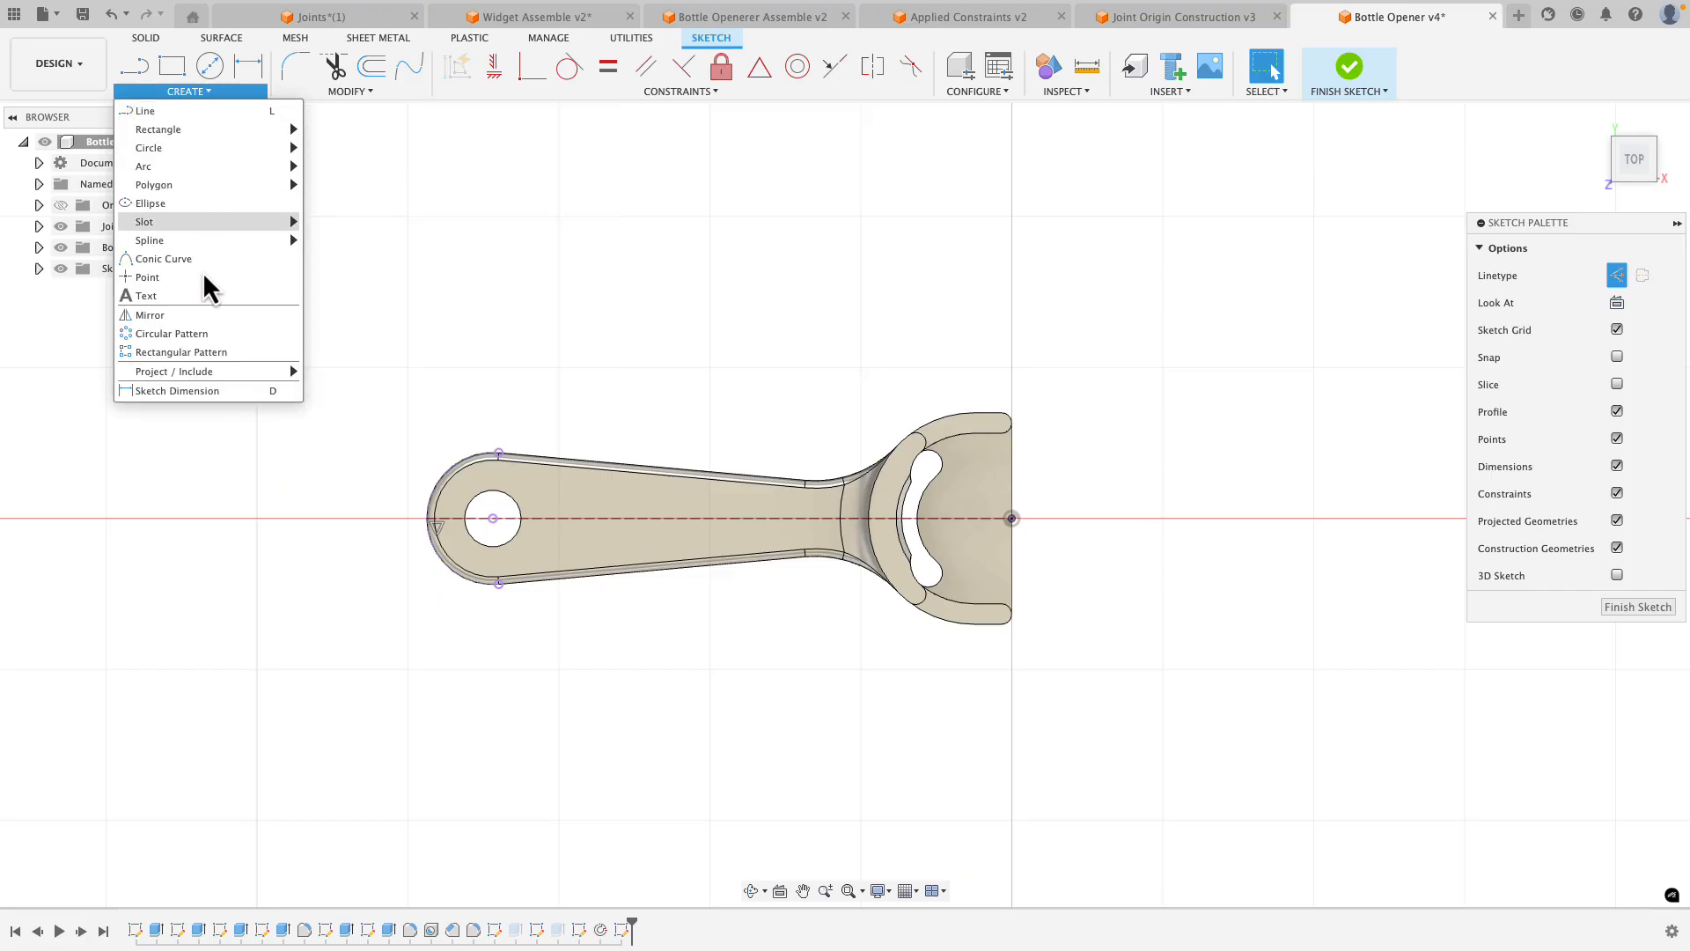
click(177, 278)
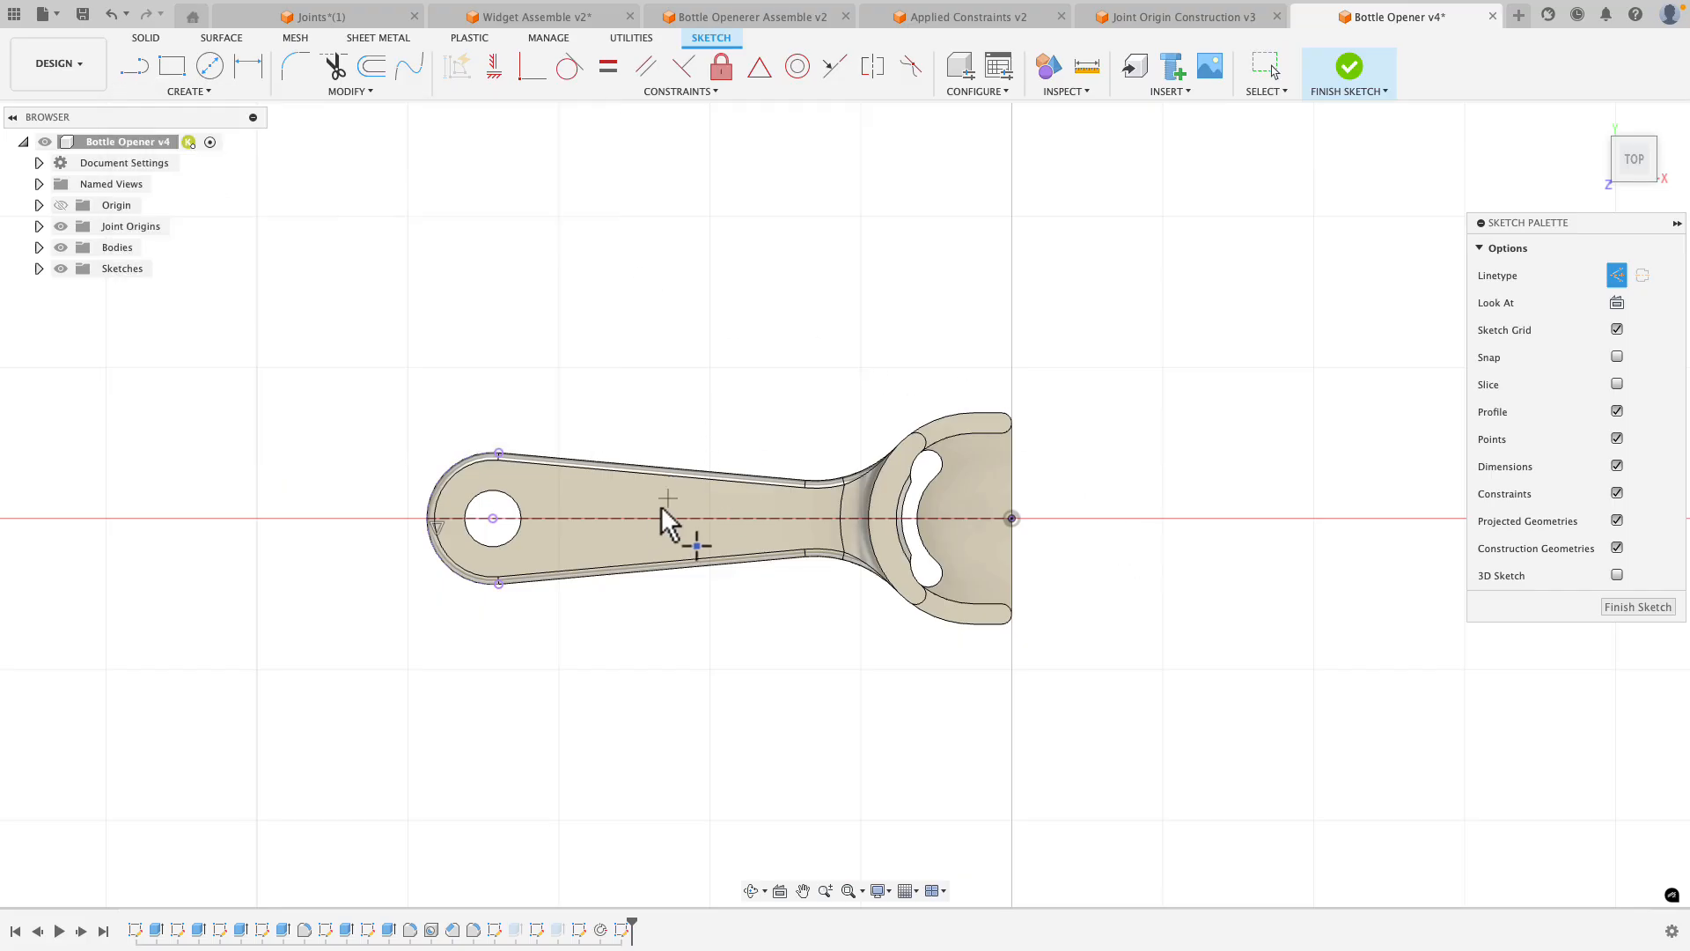
click(719, 519)
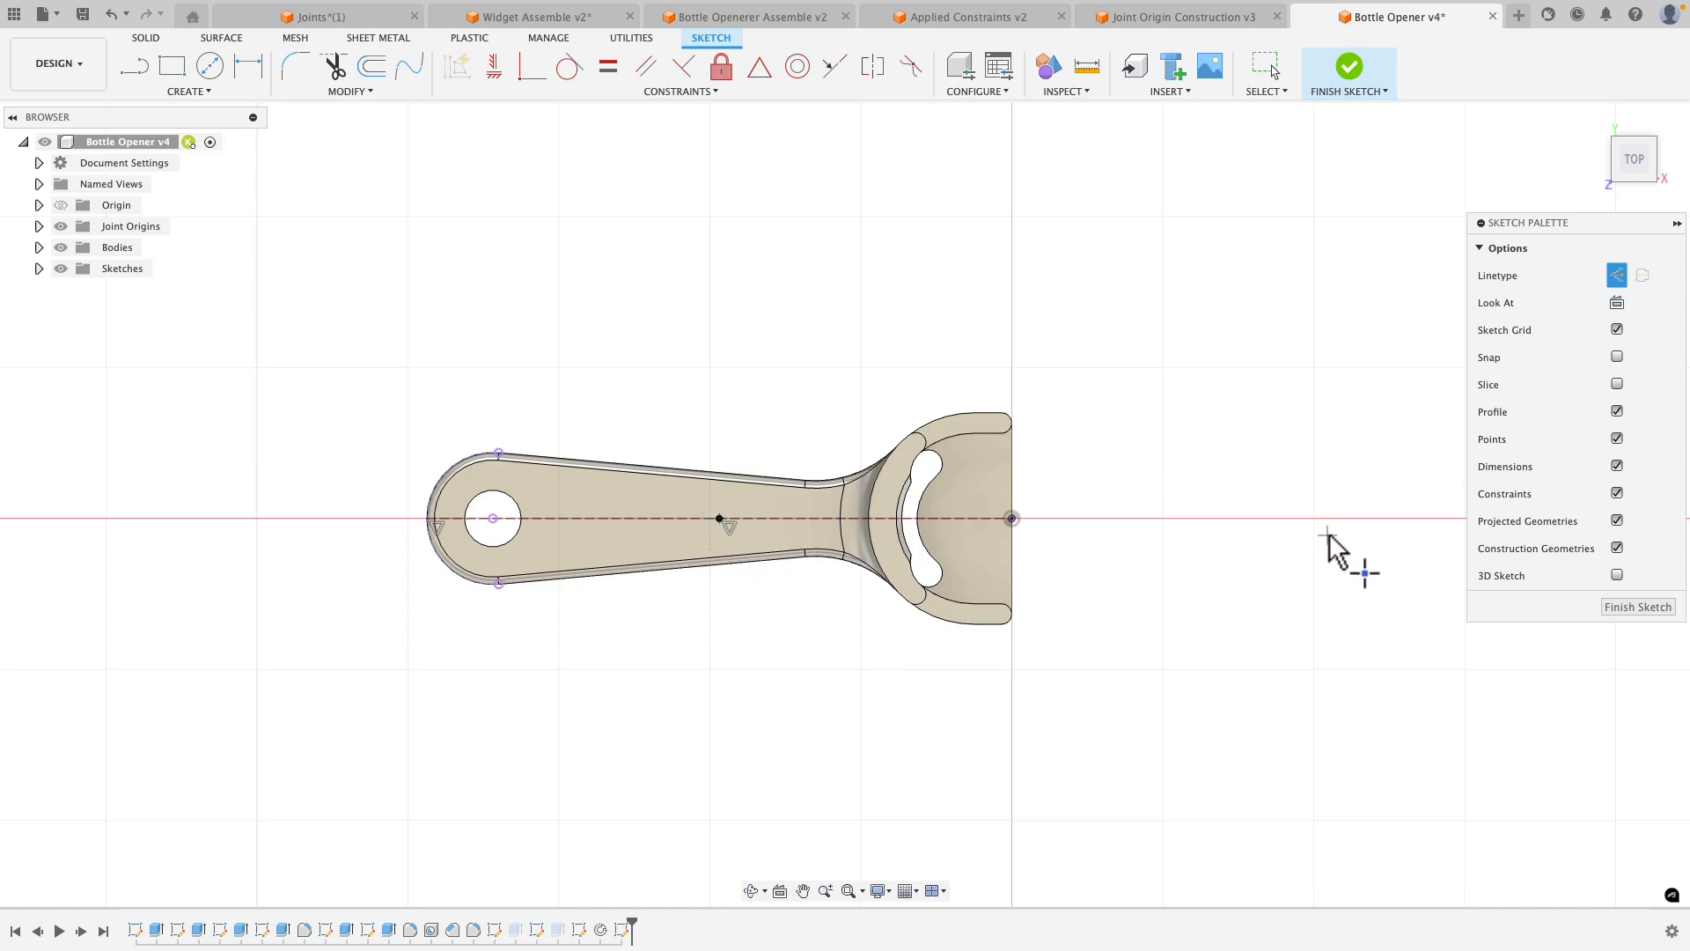
click(1626, 606)
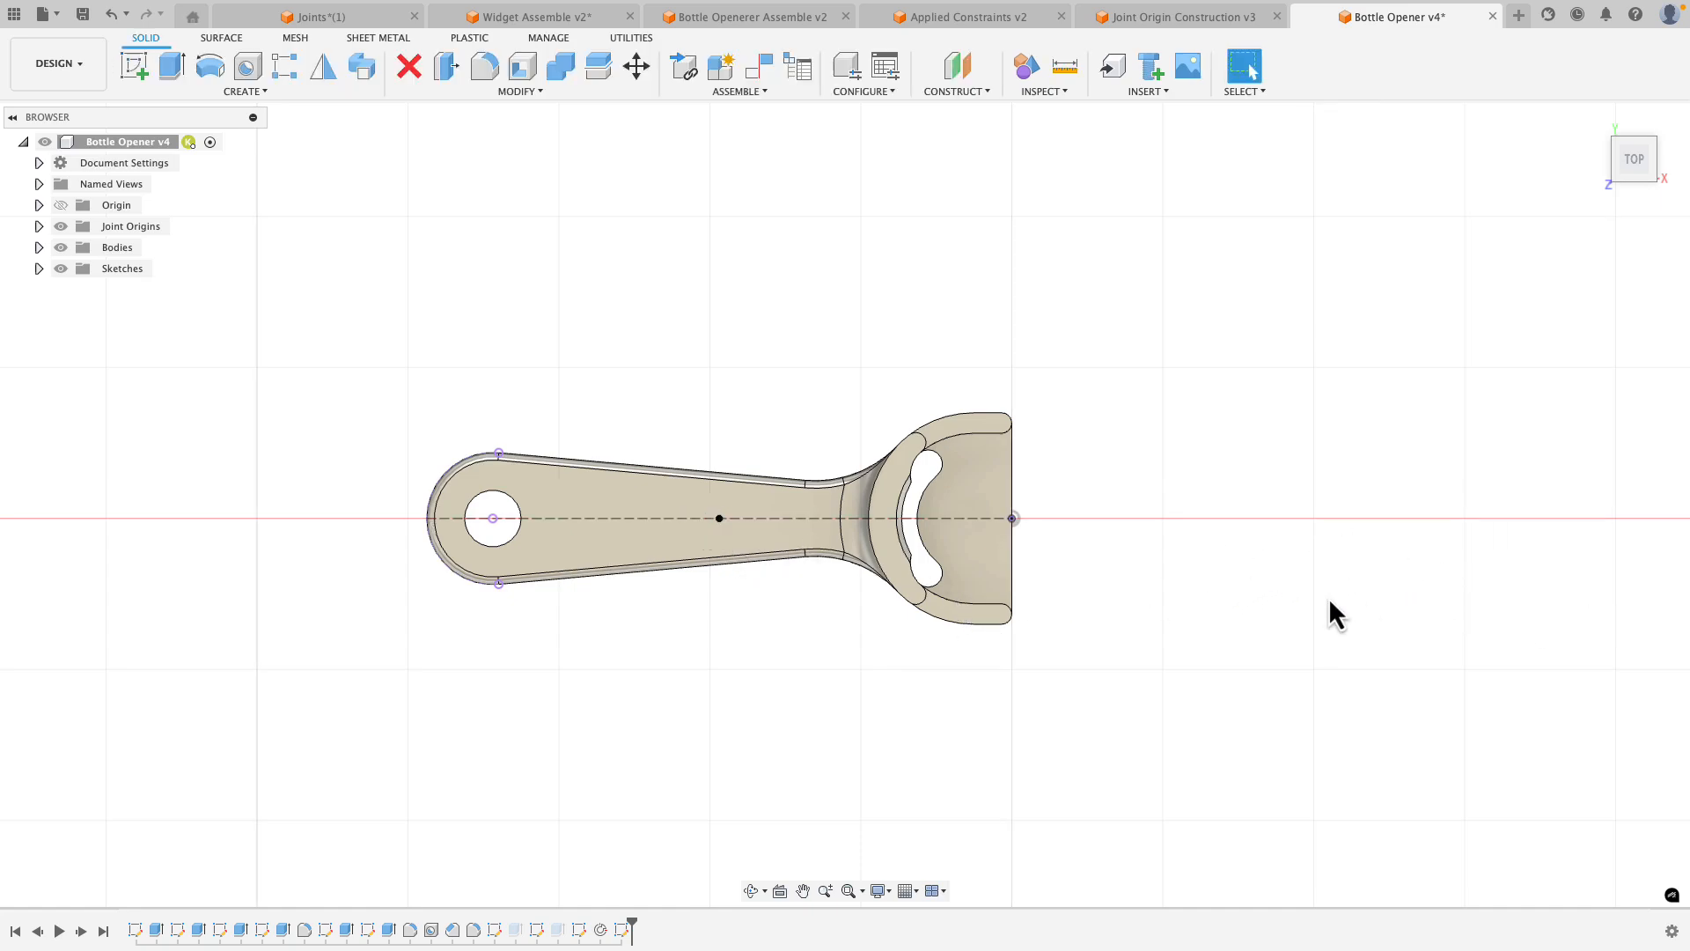
Create a joint origin on the sketch point at the middle of the bottle opener's centreline.
shift+middle_drag(1317, 605, 1297, 525)
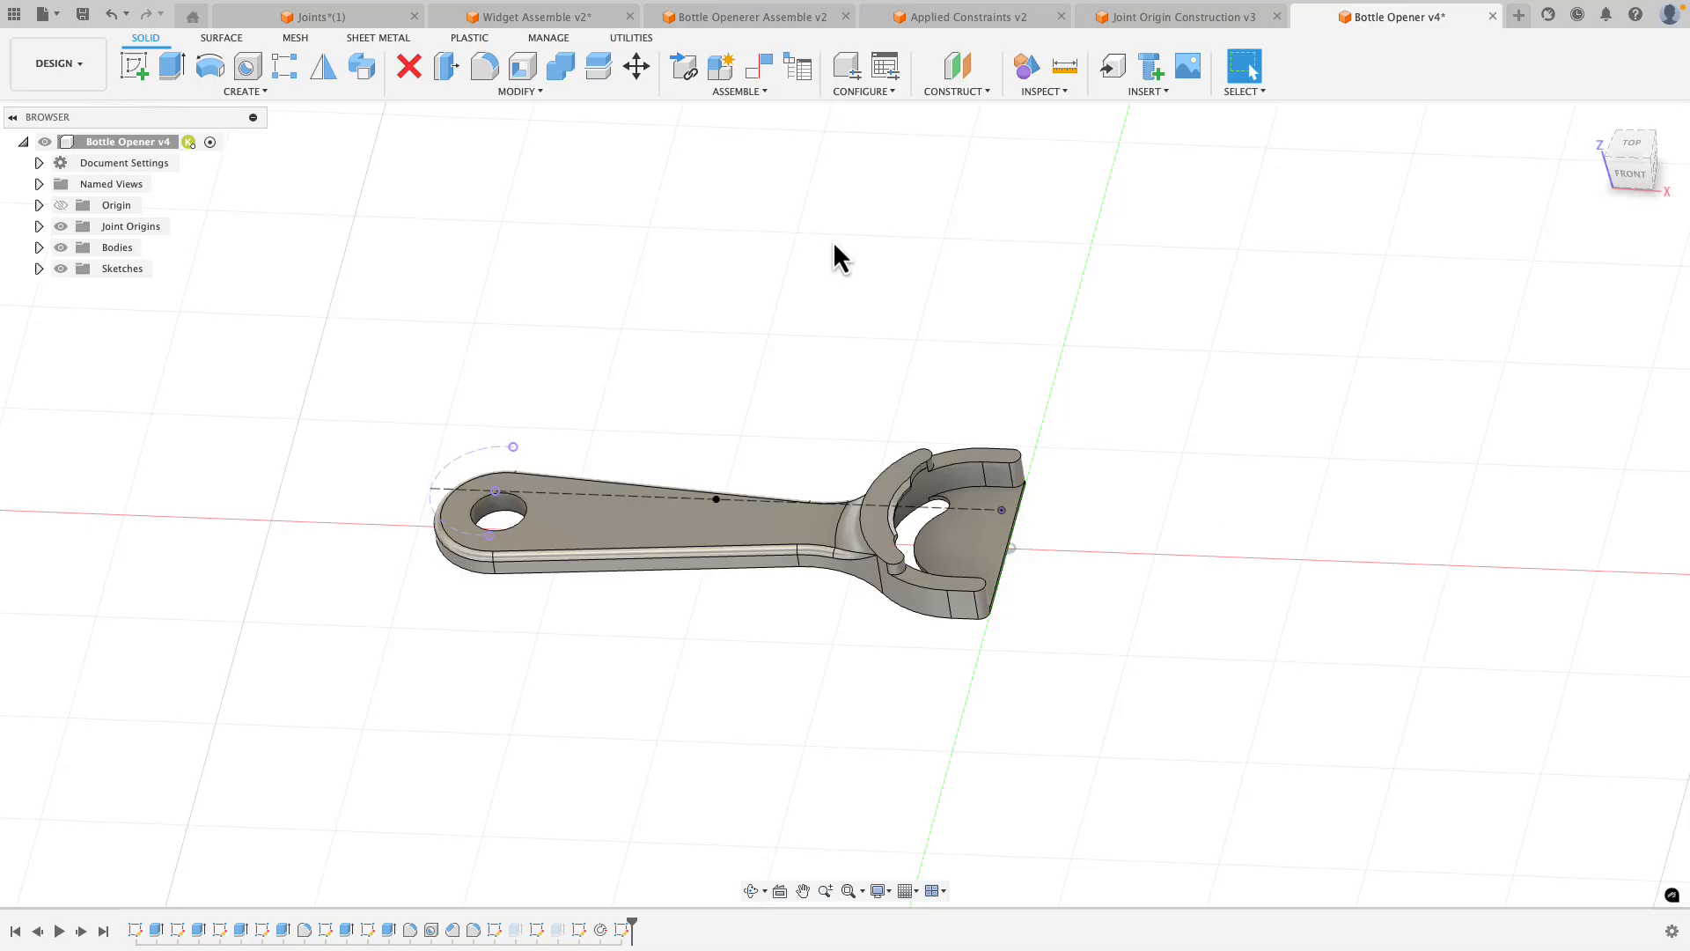
click(735, 92)
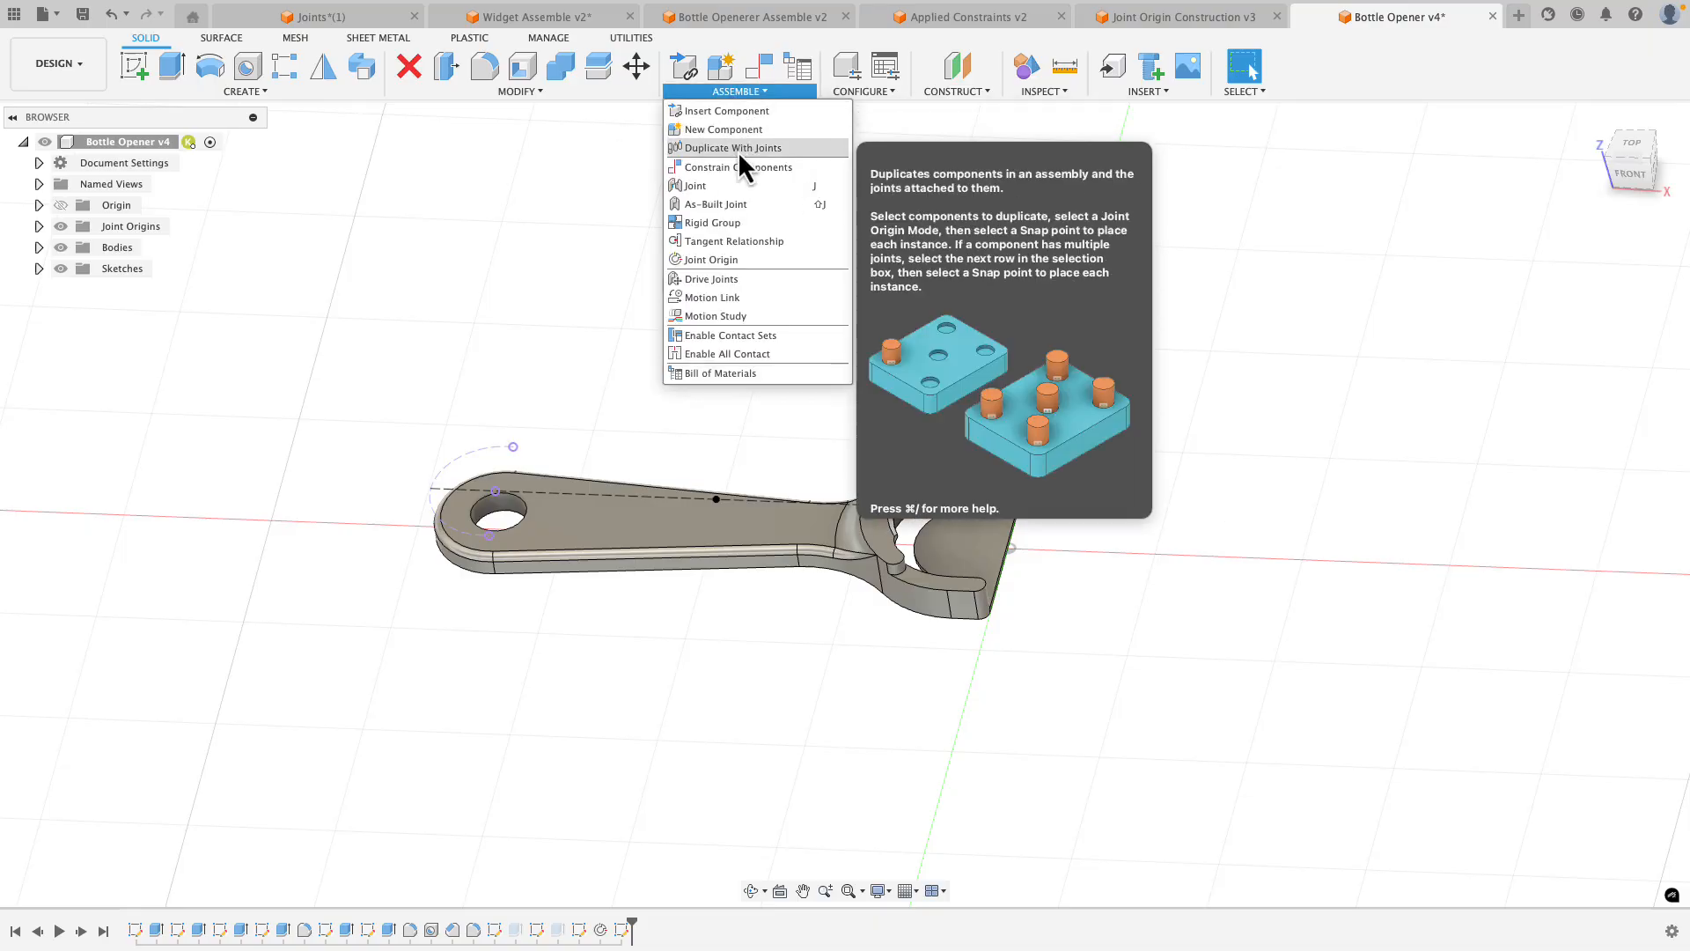
click(736, 260)
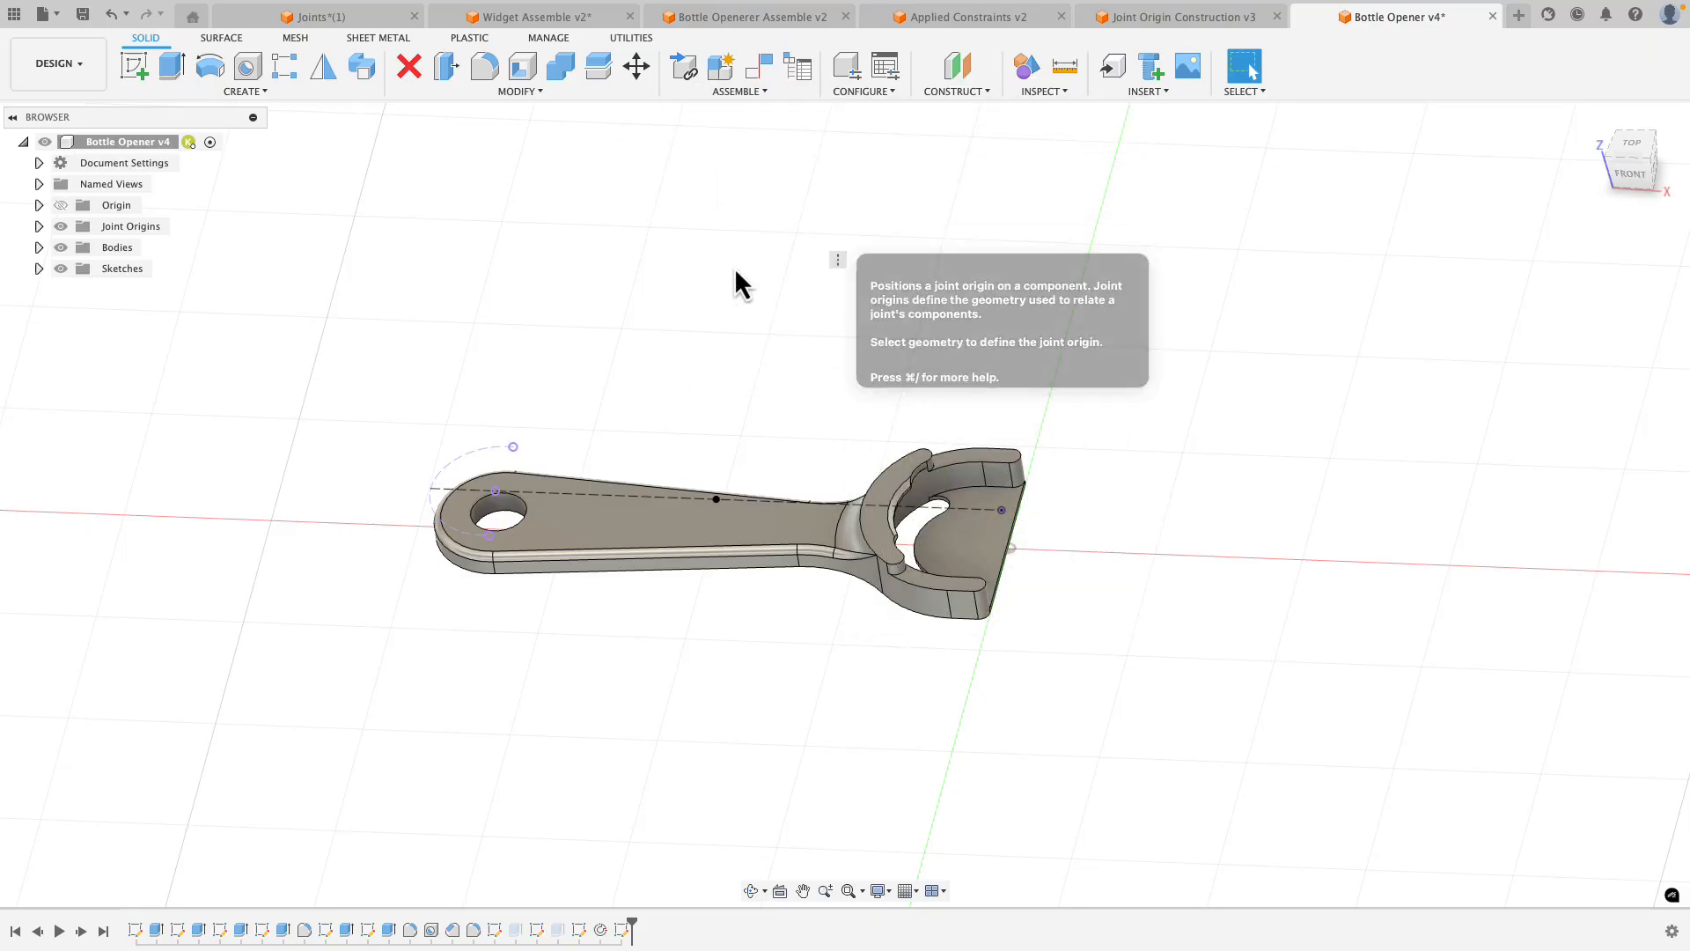
click(718, 495)
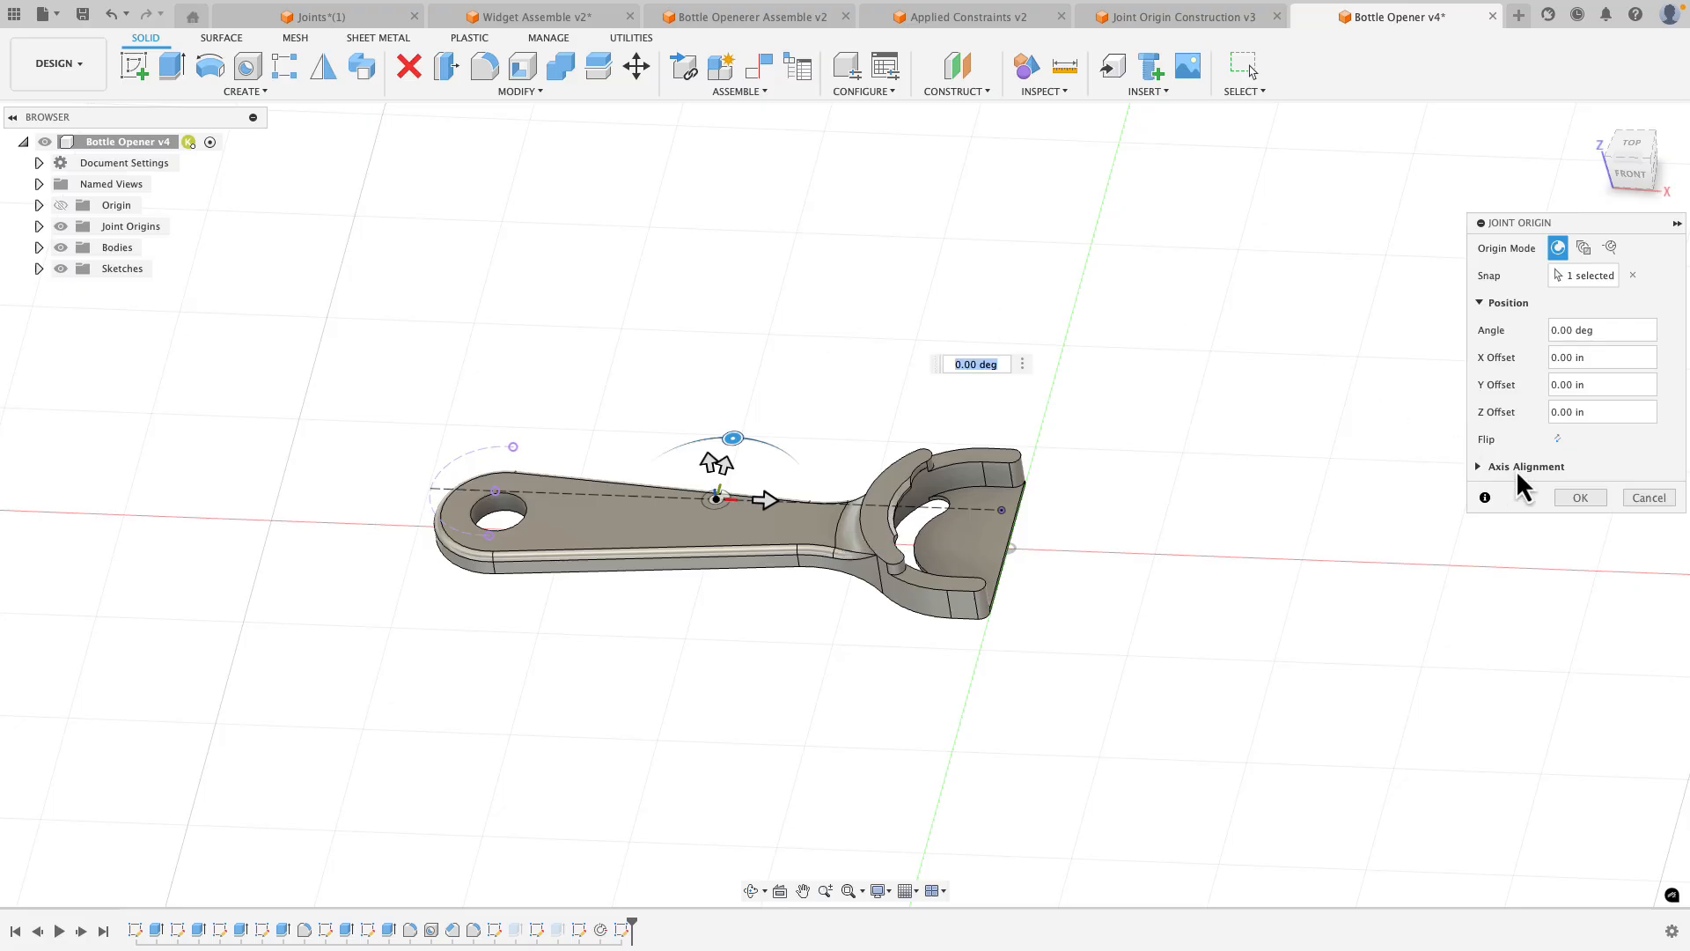
key(Return)
shift+middle_drag(1563, 493, 1396, 447)
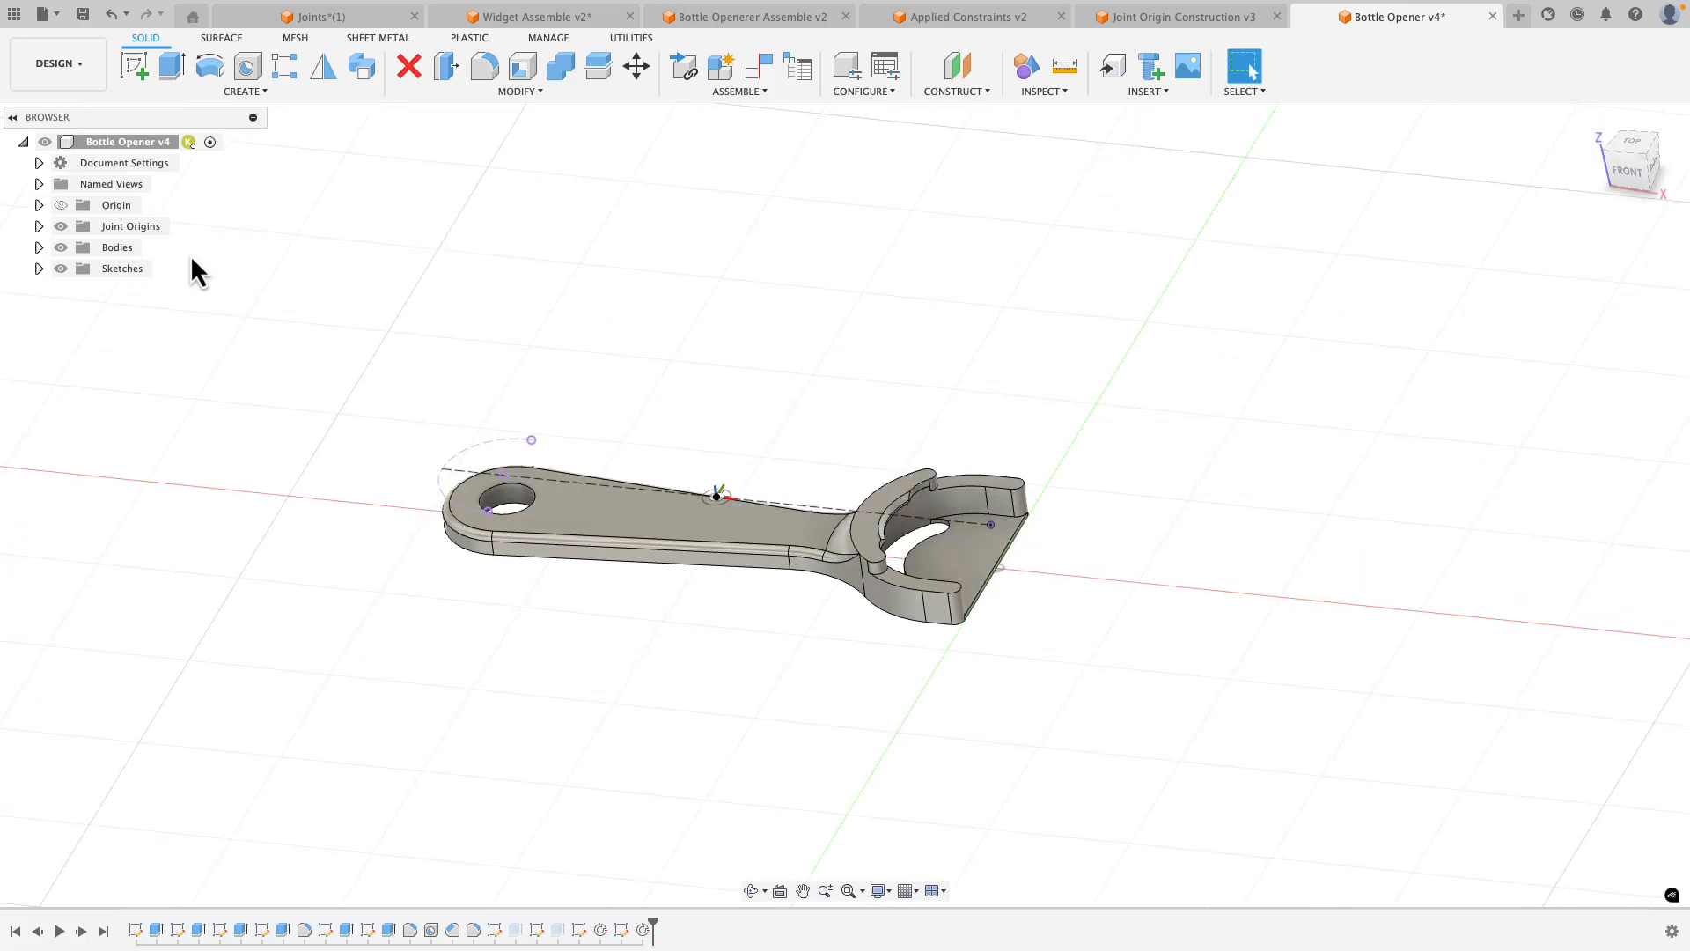
Hide the new construction sketch and inspect the joint origin above the handle.
click(41, 269)
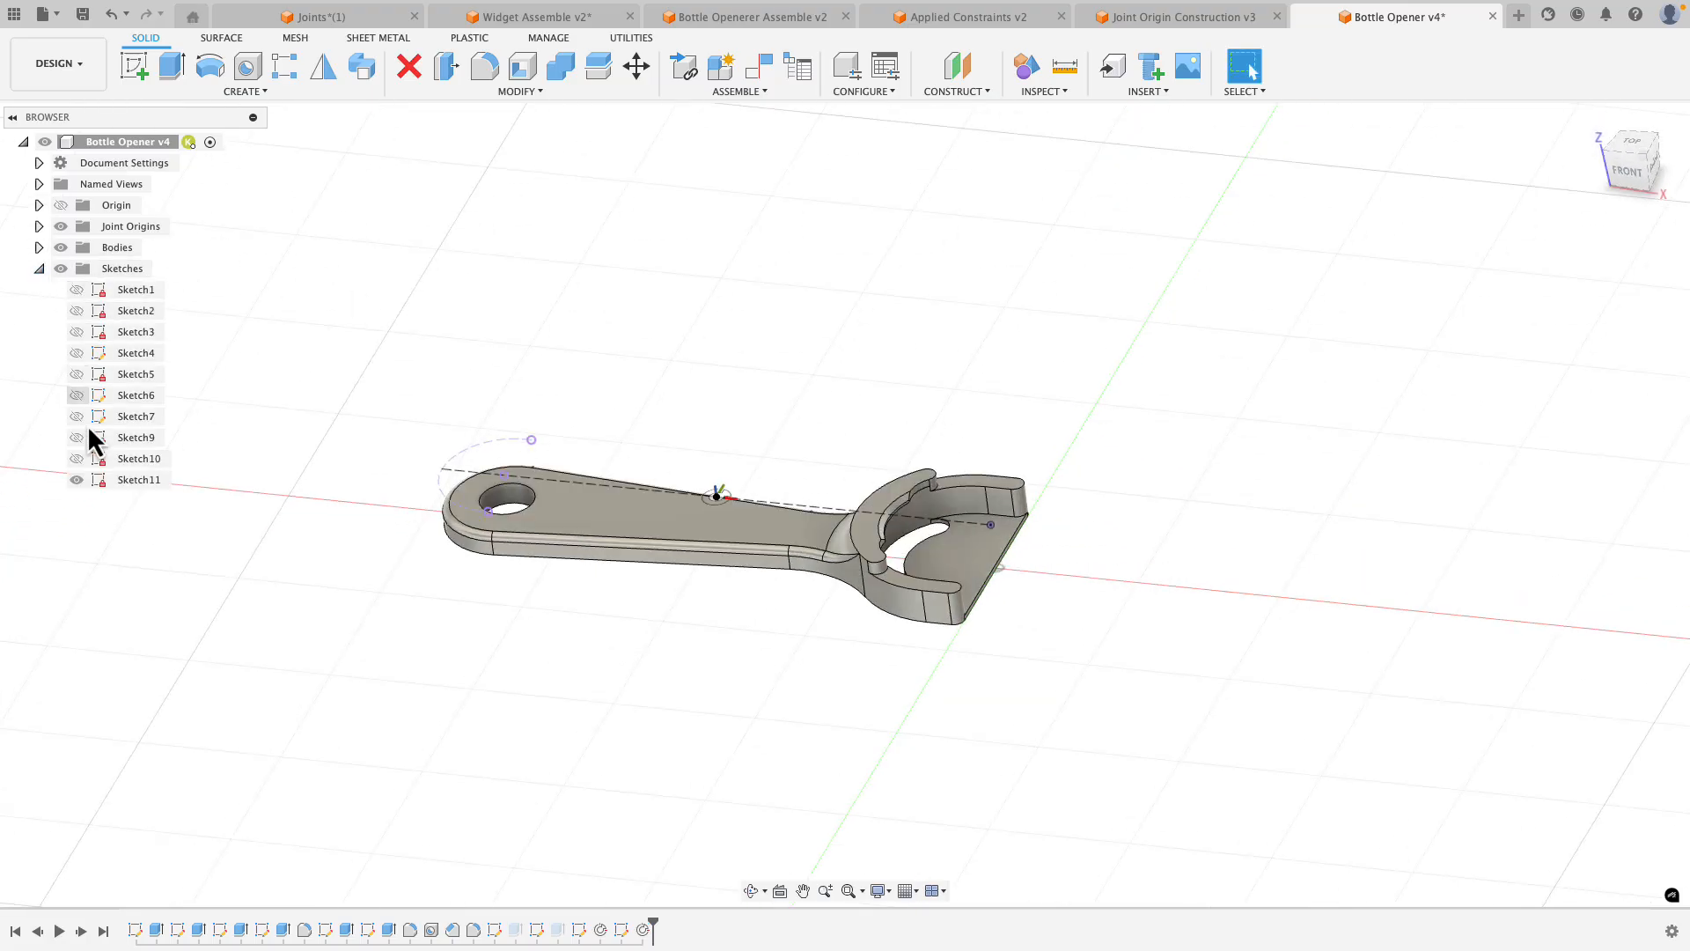
click(83, 483)
mouse_move(320, 377)
middle_down()
mouse_move(439, 257)
mouse_move(423, 302)
middle_up()
scroll(358, 331, up, 6)
scroll(690, 257, down, 2)
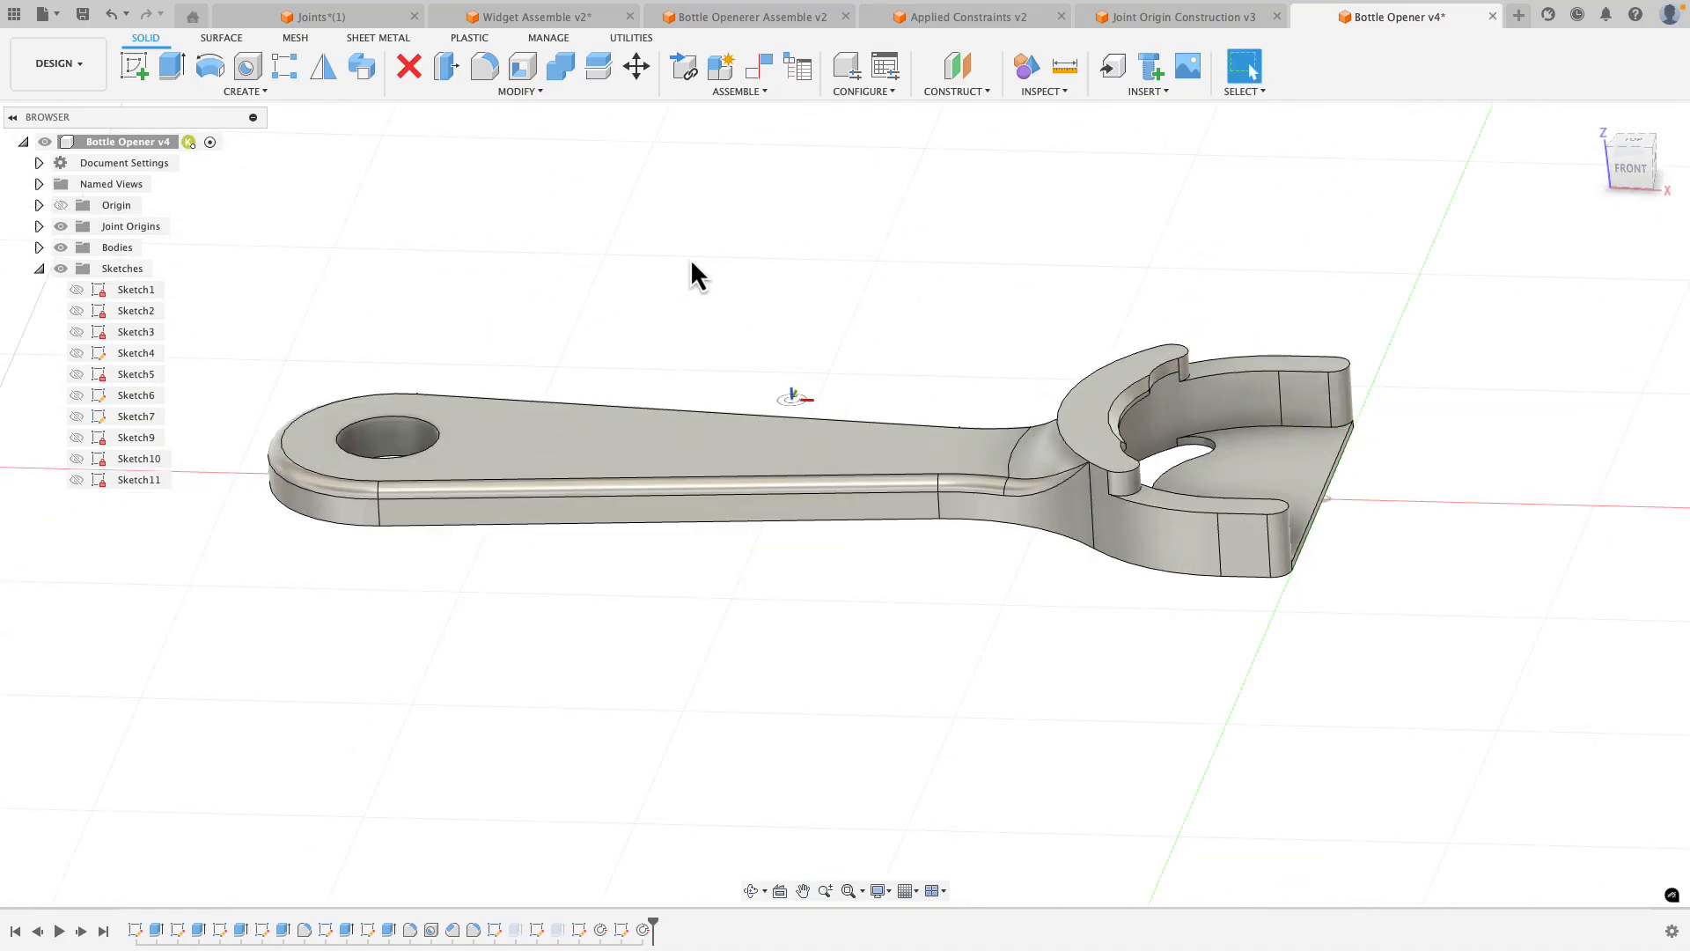
Close the Bottle Opener document without saving and return to the Bottle Openerer Assemble design.
click(1492, 19)
click(885, 477)
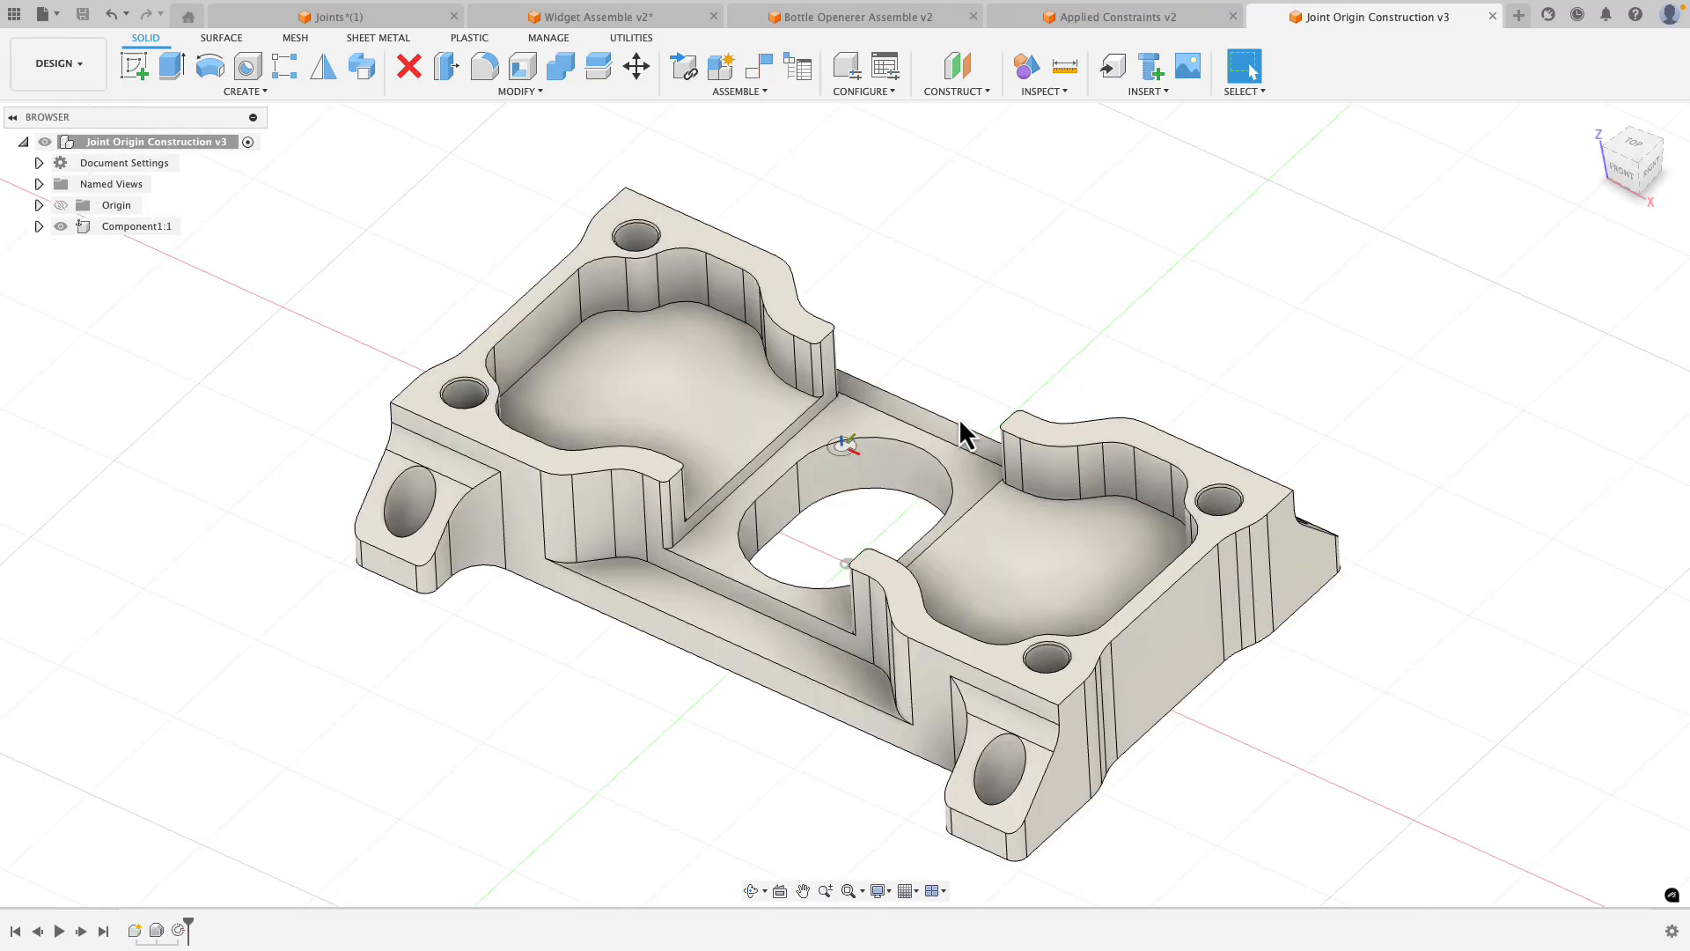
click(858, 16)
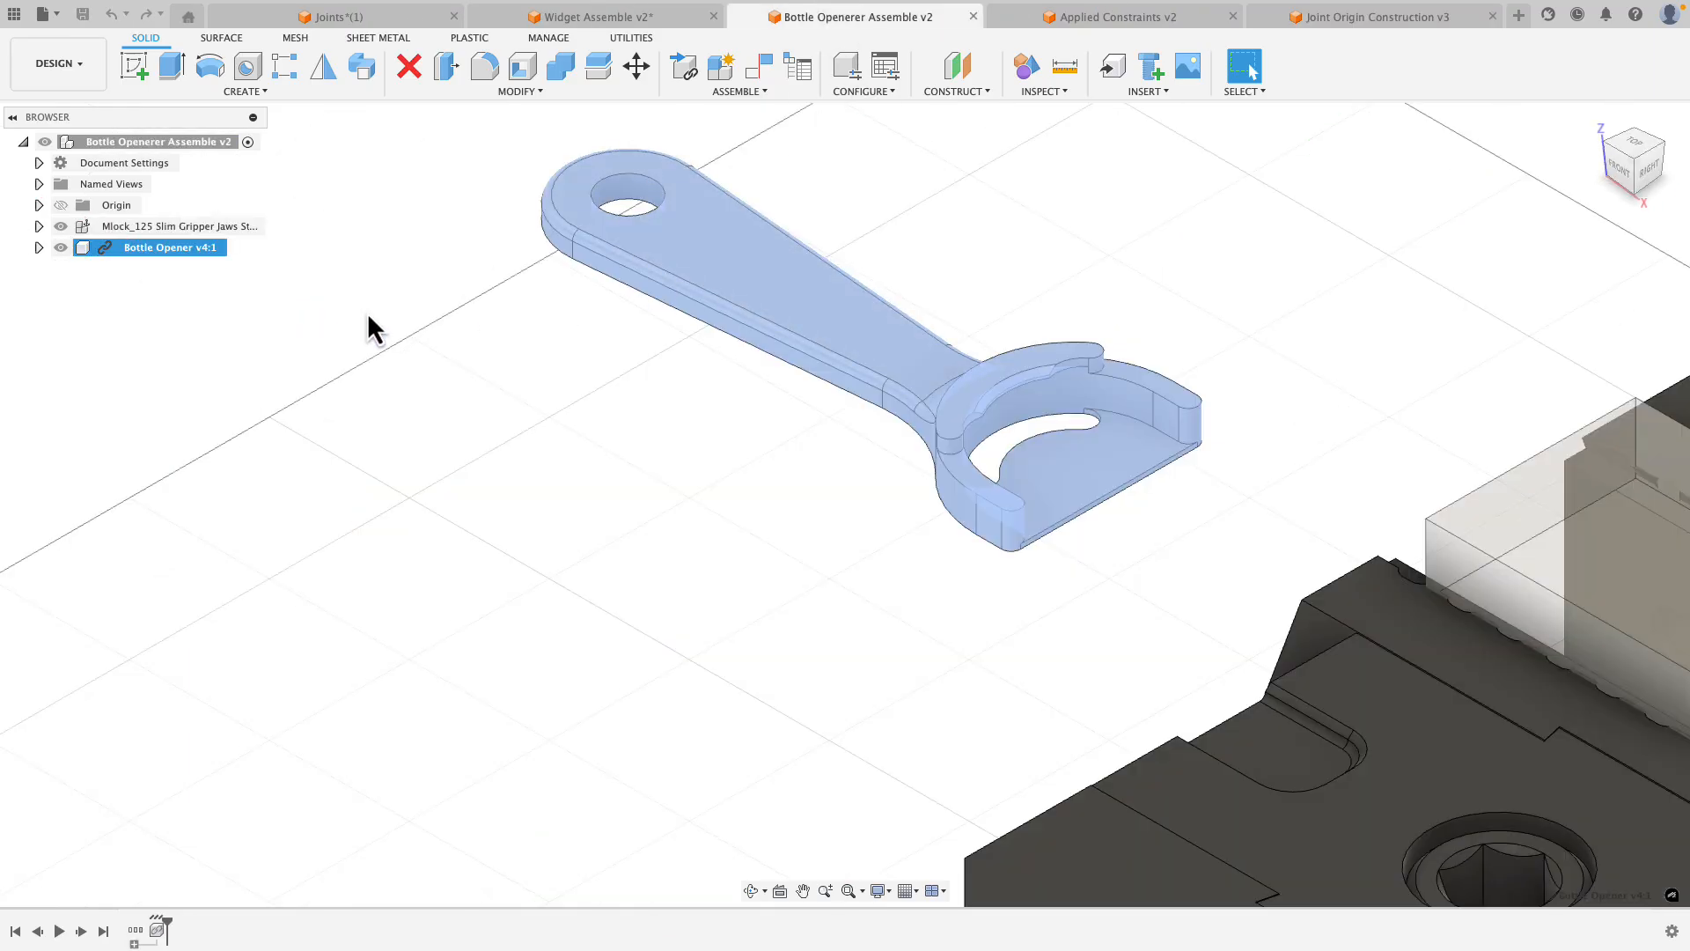
Show the Bottle Opener component's existing Joint Origin1 in the assembly.
click(39, 247)
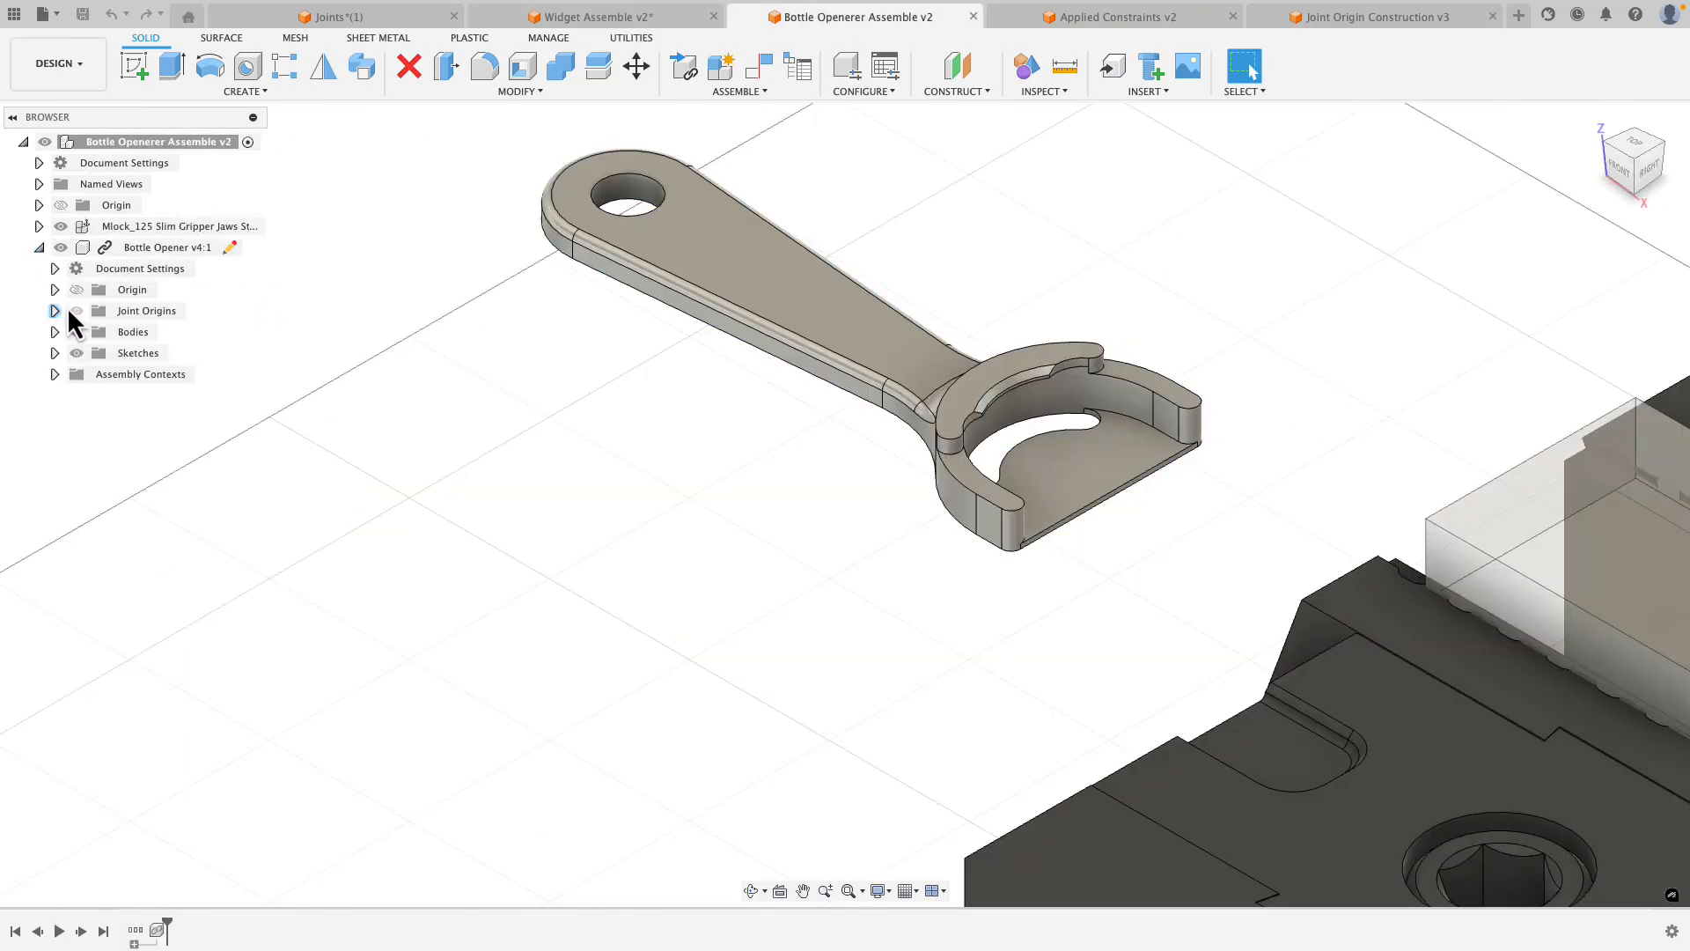
click(55, 311)
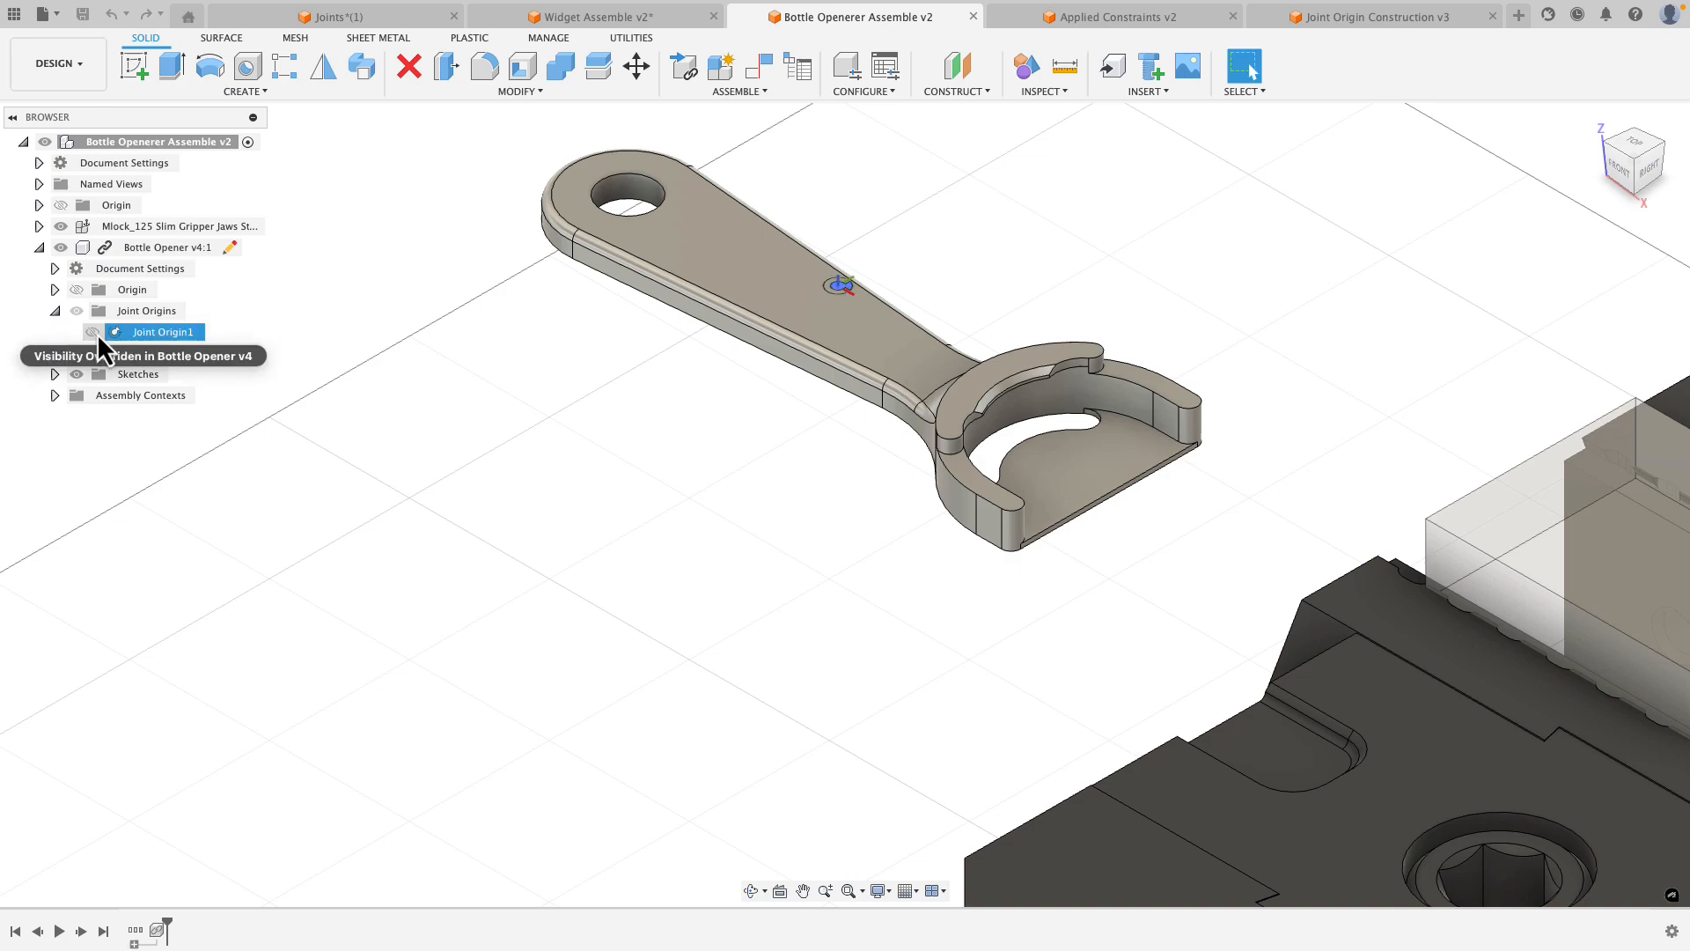
click(71, 312)
click(88, 331)
scroll(504, 476, down, 3)
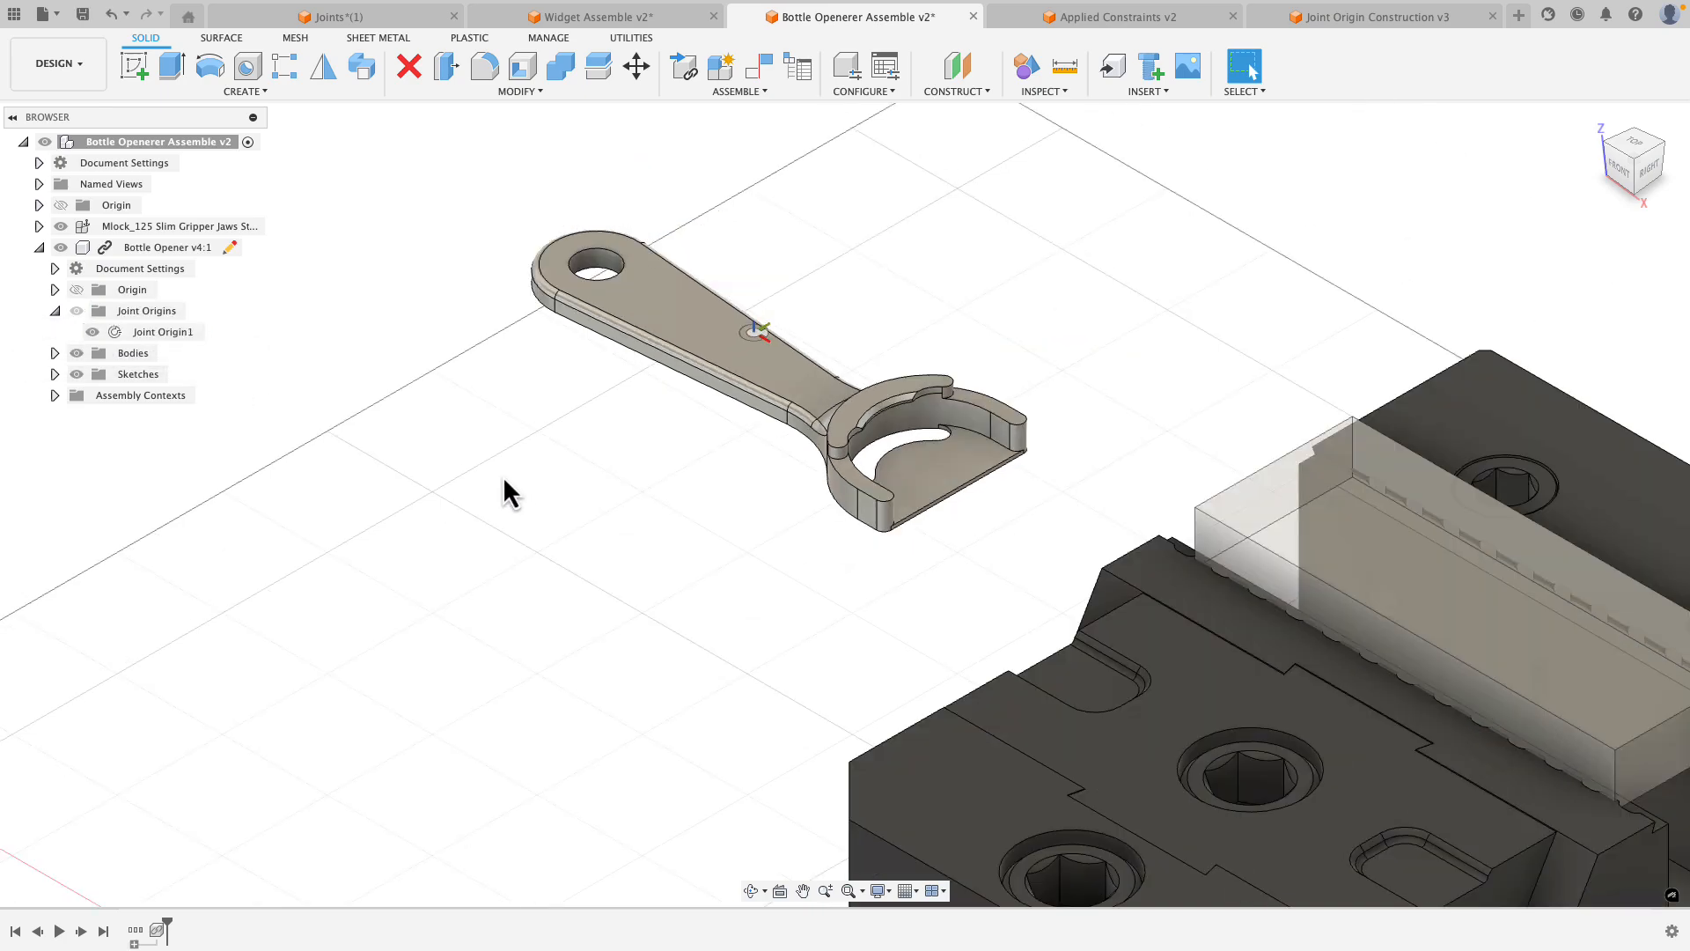
Joint the Bottle Opener's Joint Origin1 to the centre of the stock block's top face in the vise.
shift+middle_drag(504, 475, 610, 449)
scroll(611, 449, down, 4)
shift+middle_drag(733, 449, 803, 255)
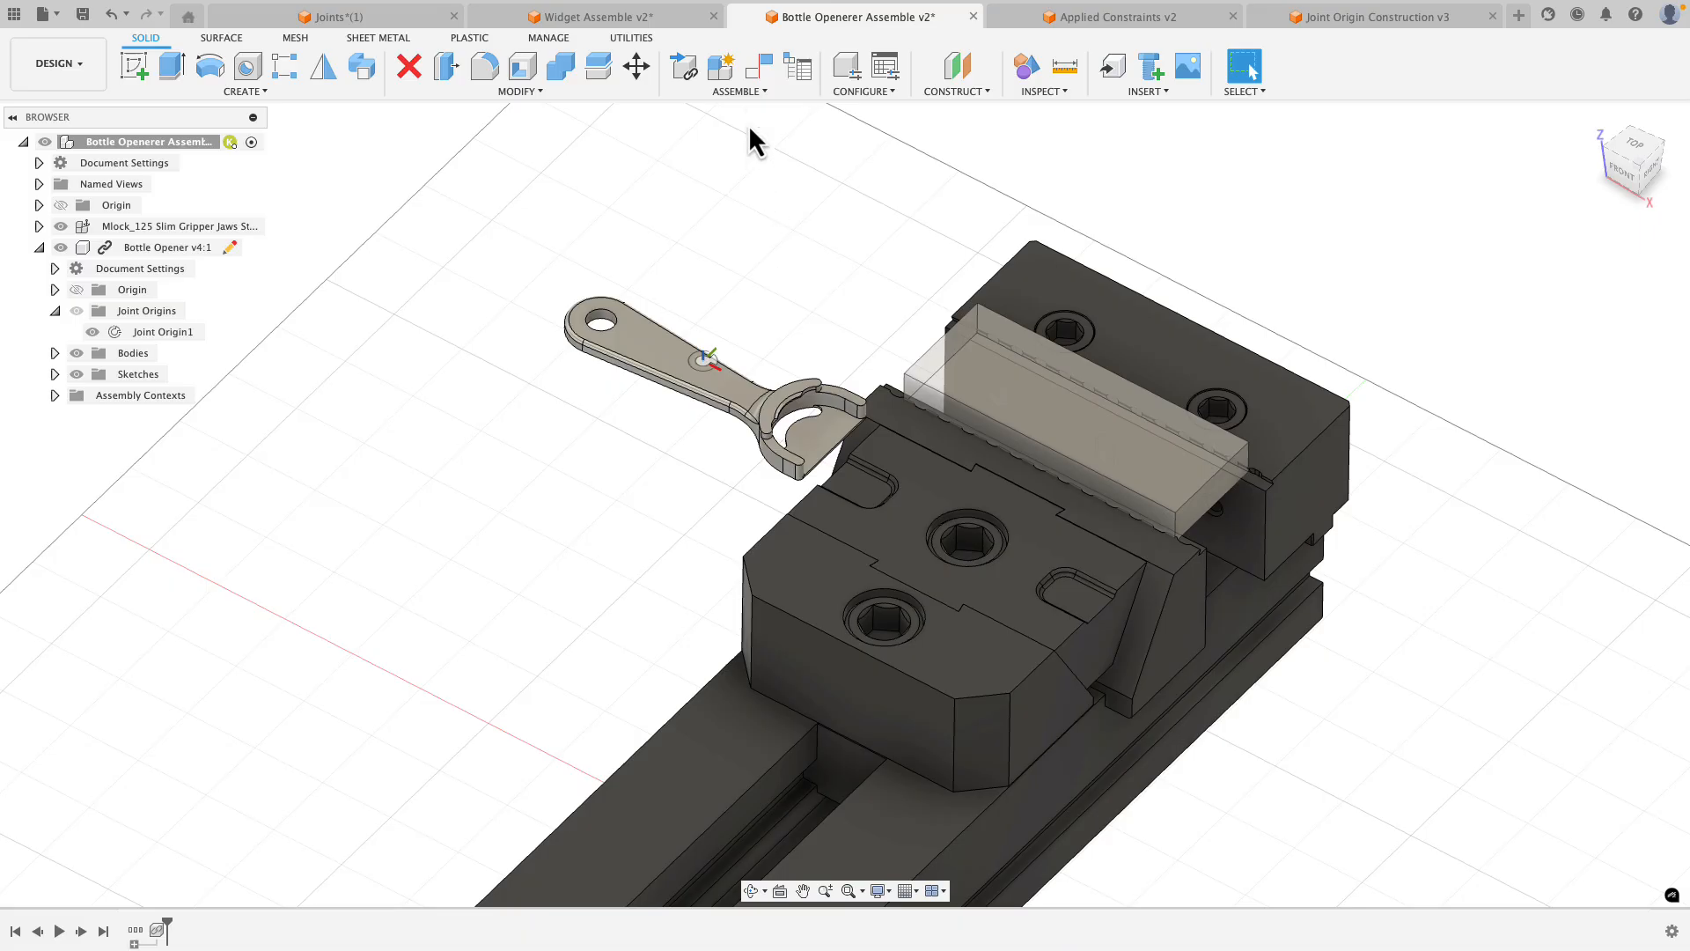
click(744, 92)
click(732, 183)
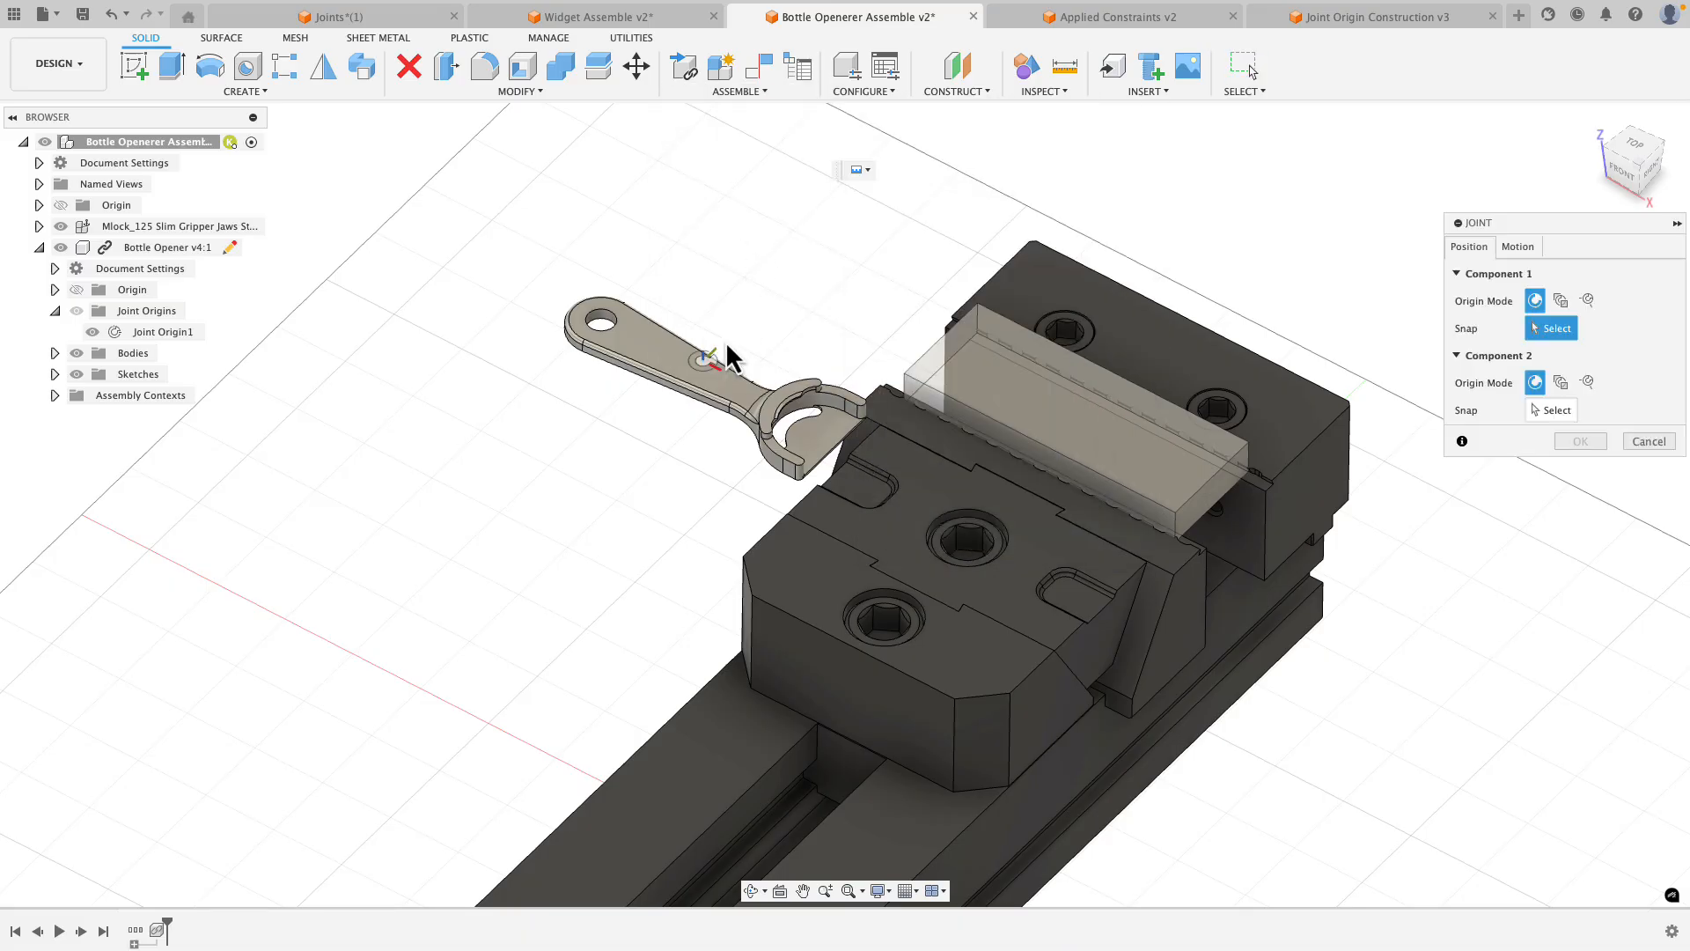
click(707, 361)
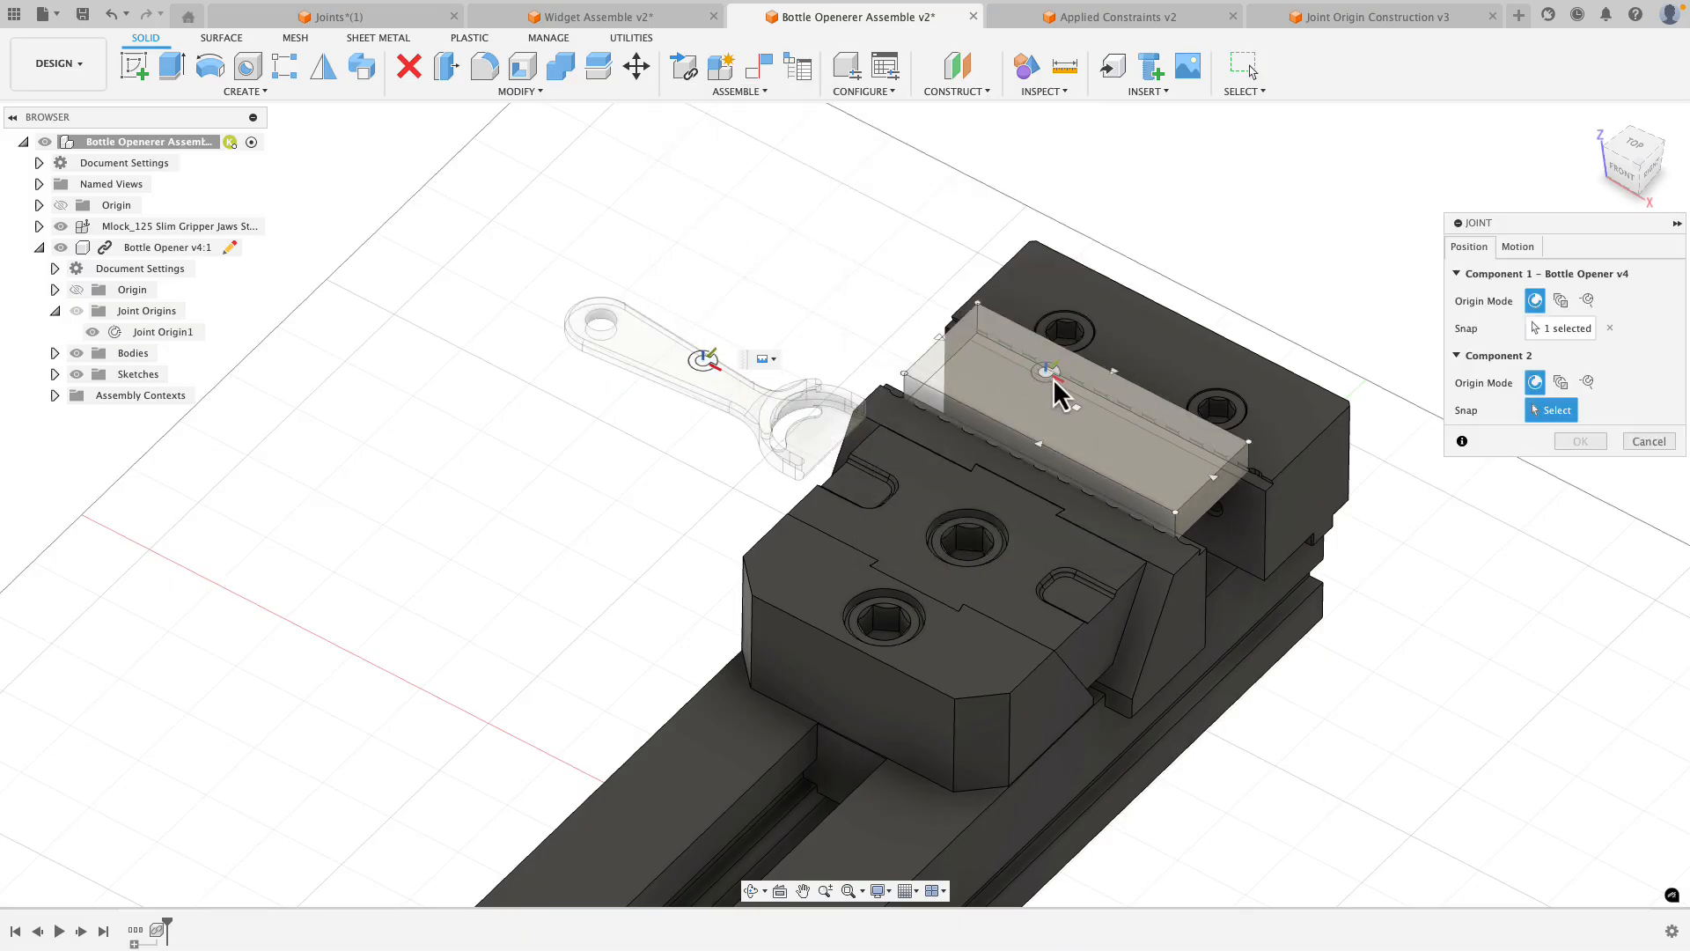
click(1076, 408)
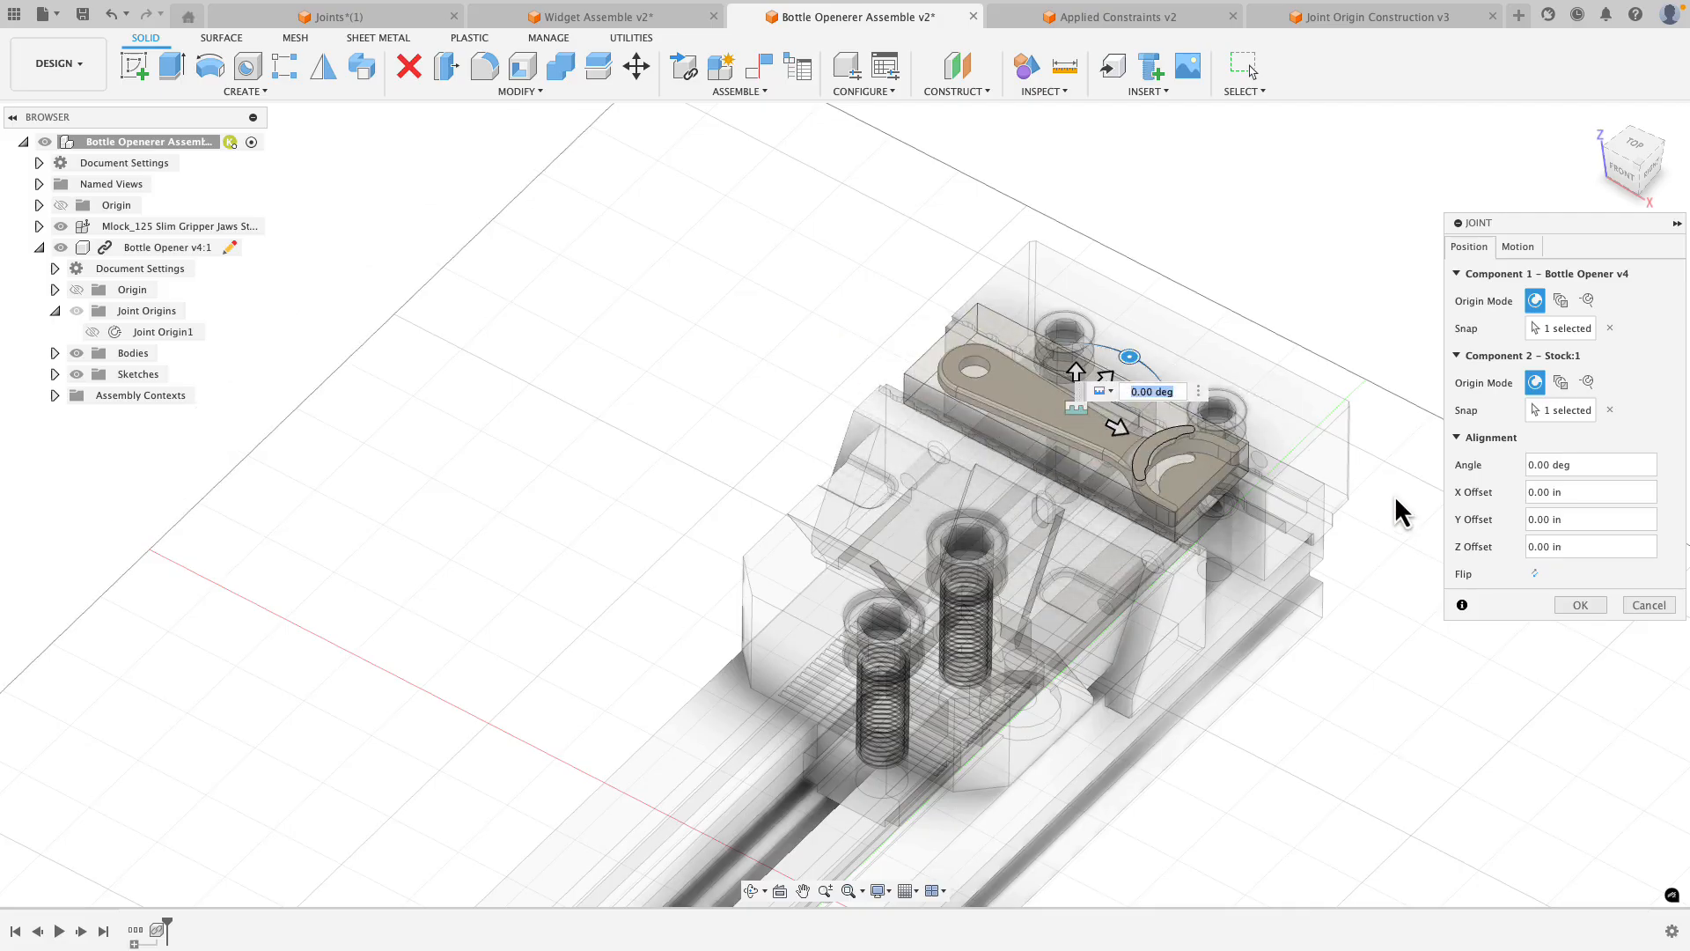
click(1581, 605)
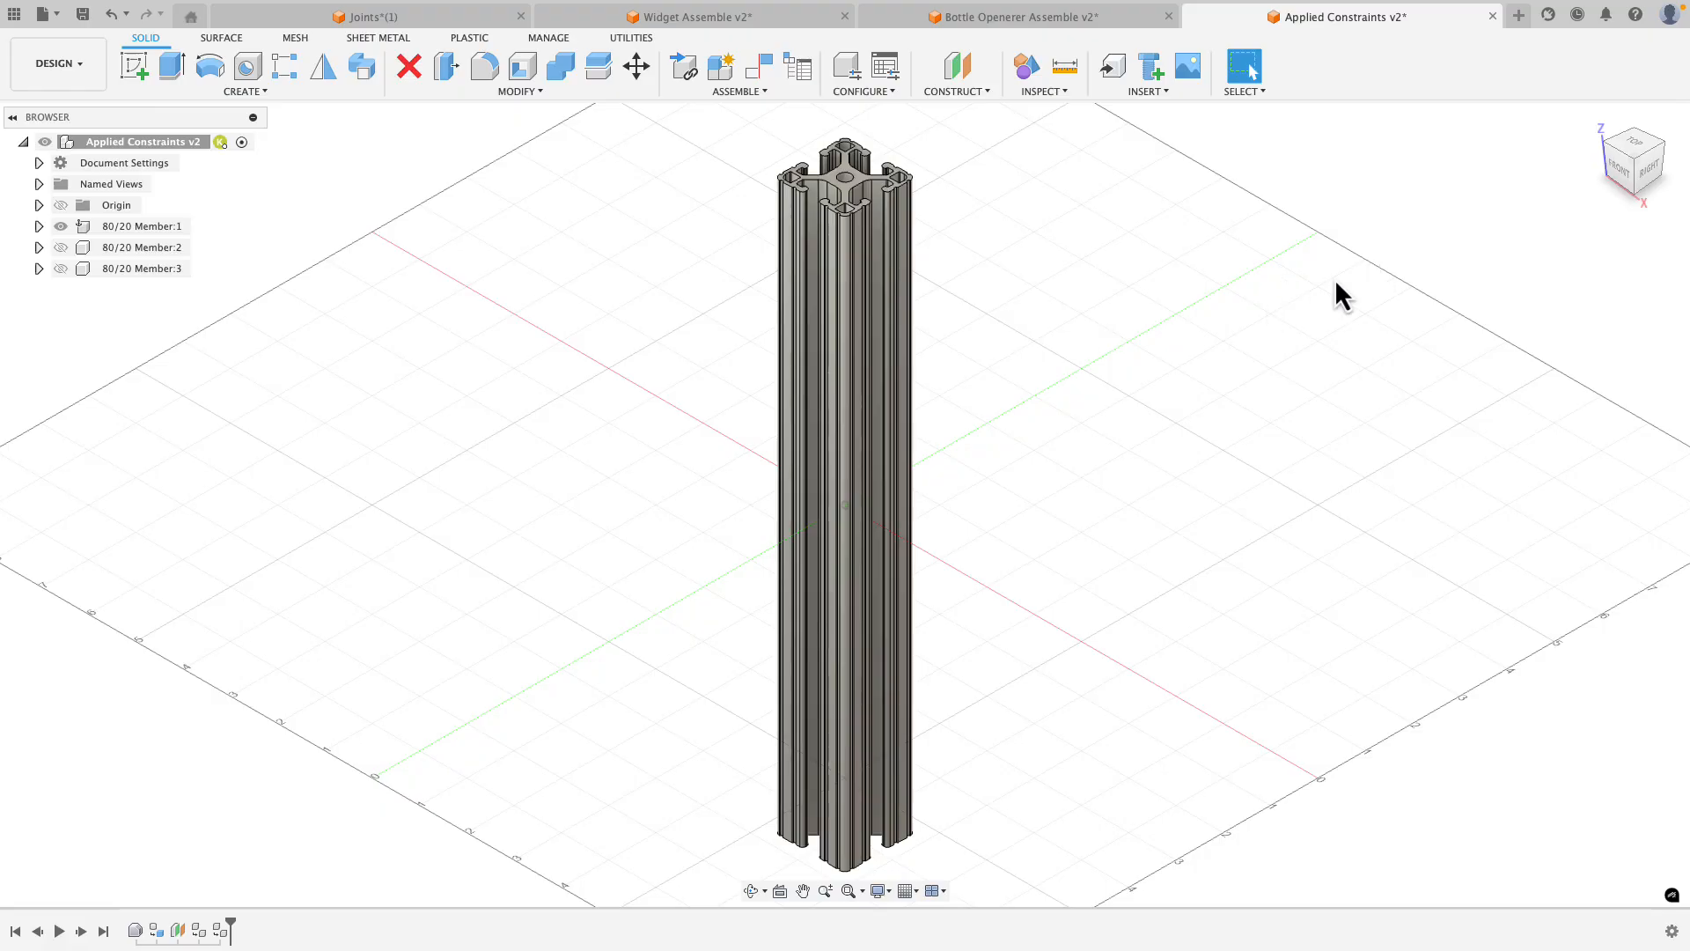
Examine the 80/20 member's end profile from above and its end and side faces up close in Applied Constraints.
click(1634, 143)
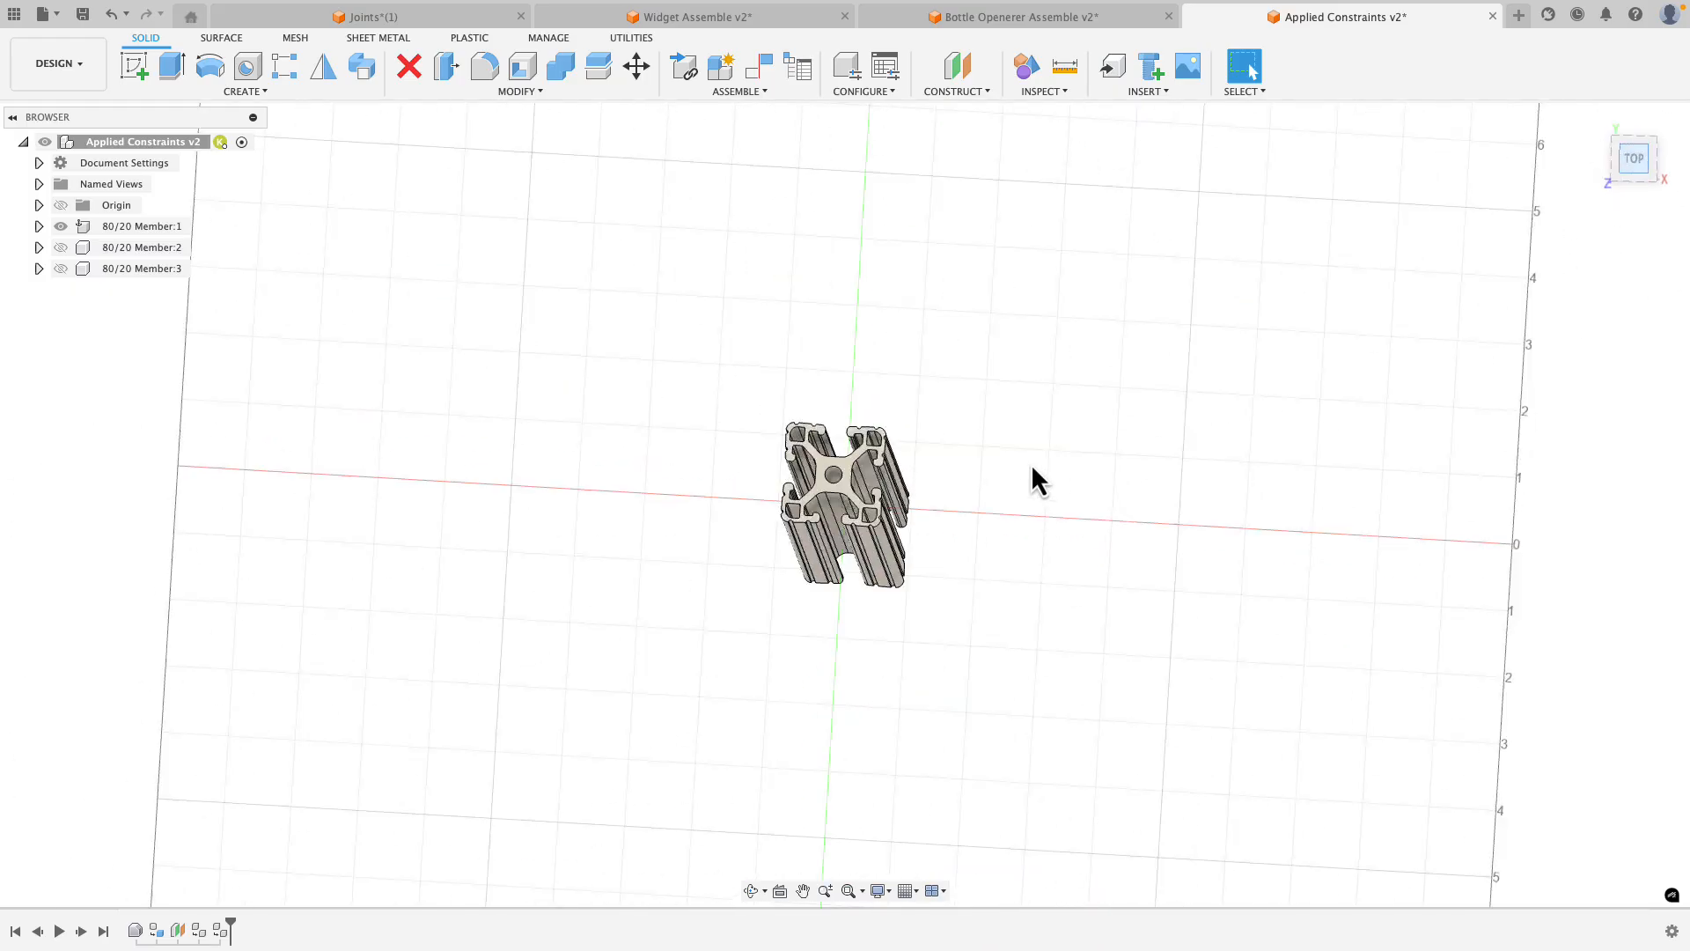
scroll(926, 526, up, 10)
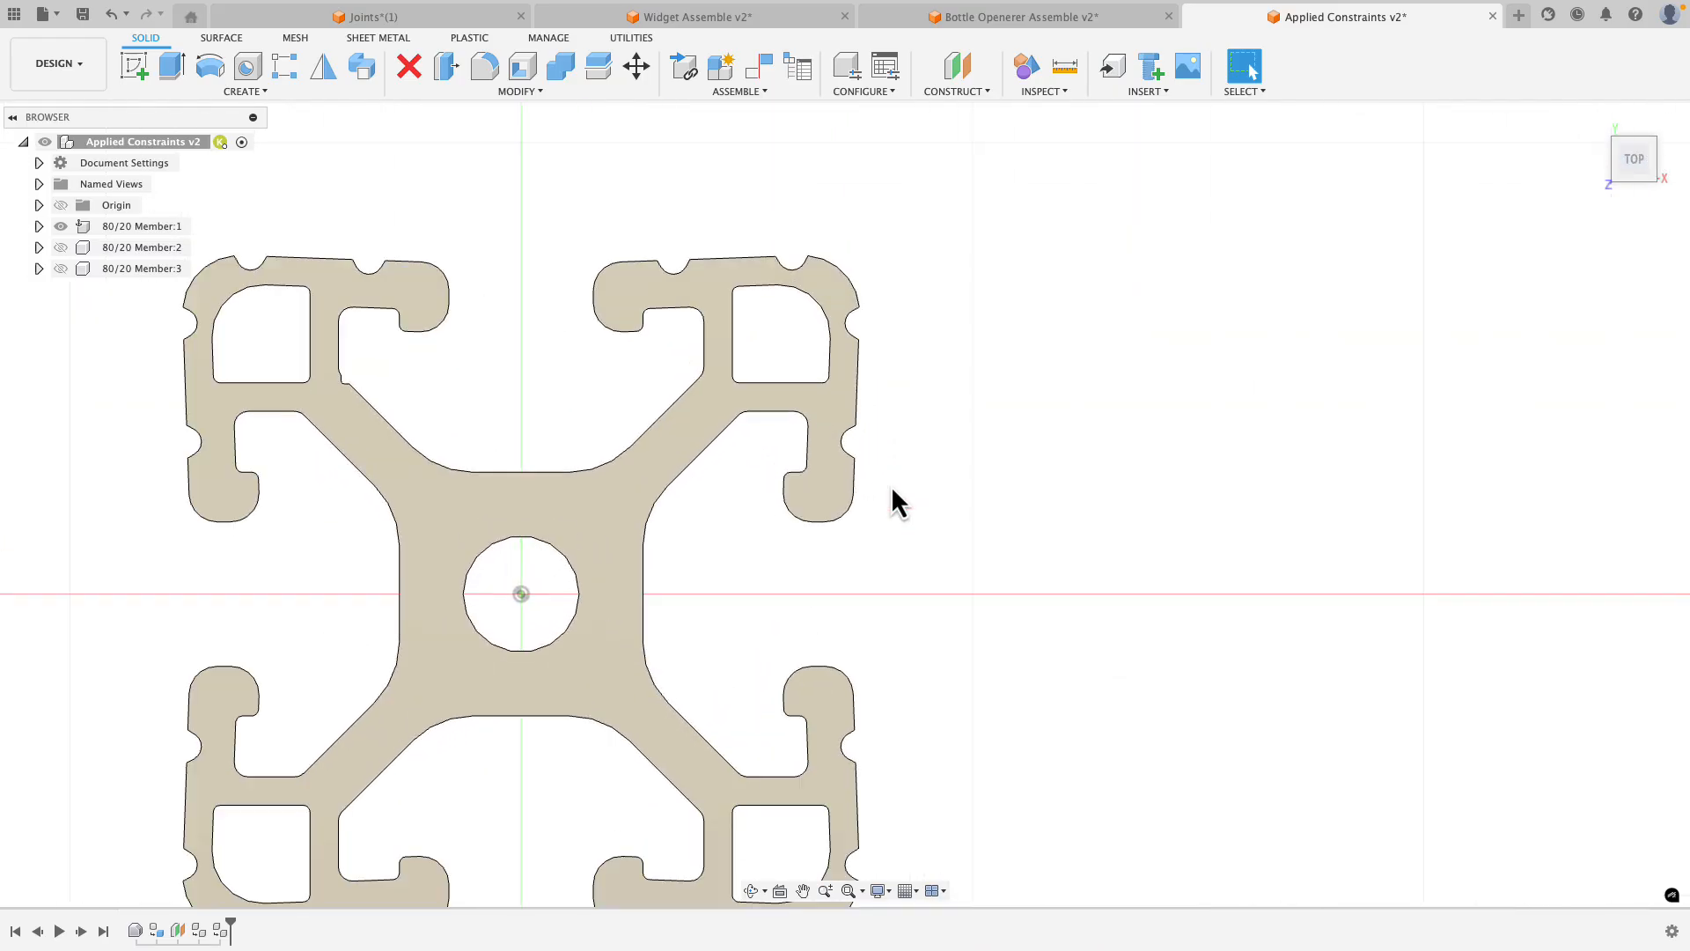
scroll(892, 490, down, 3)
scroll(891, 490, up, 2)
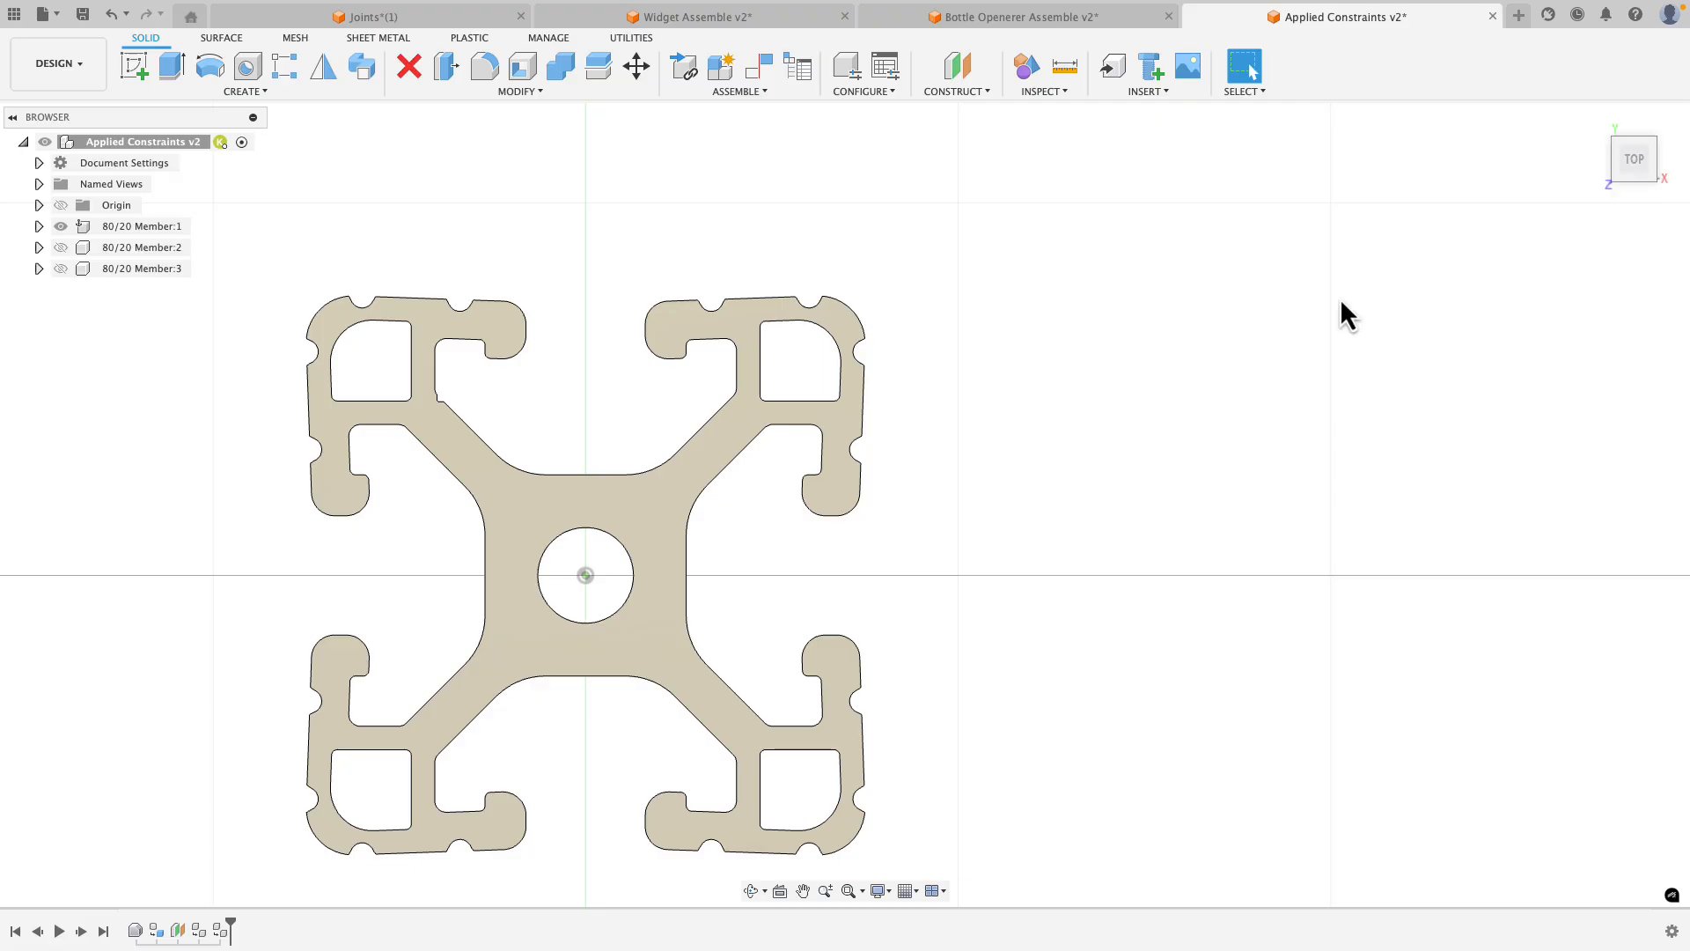
click(1595, 121)
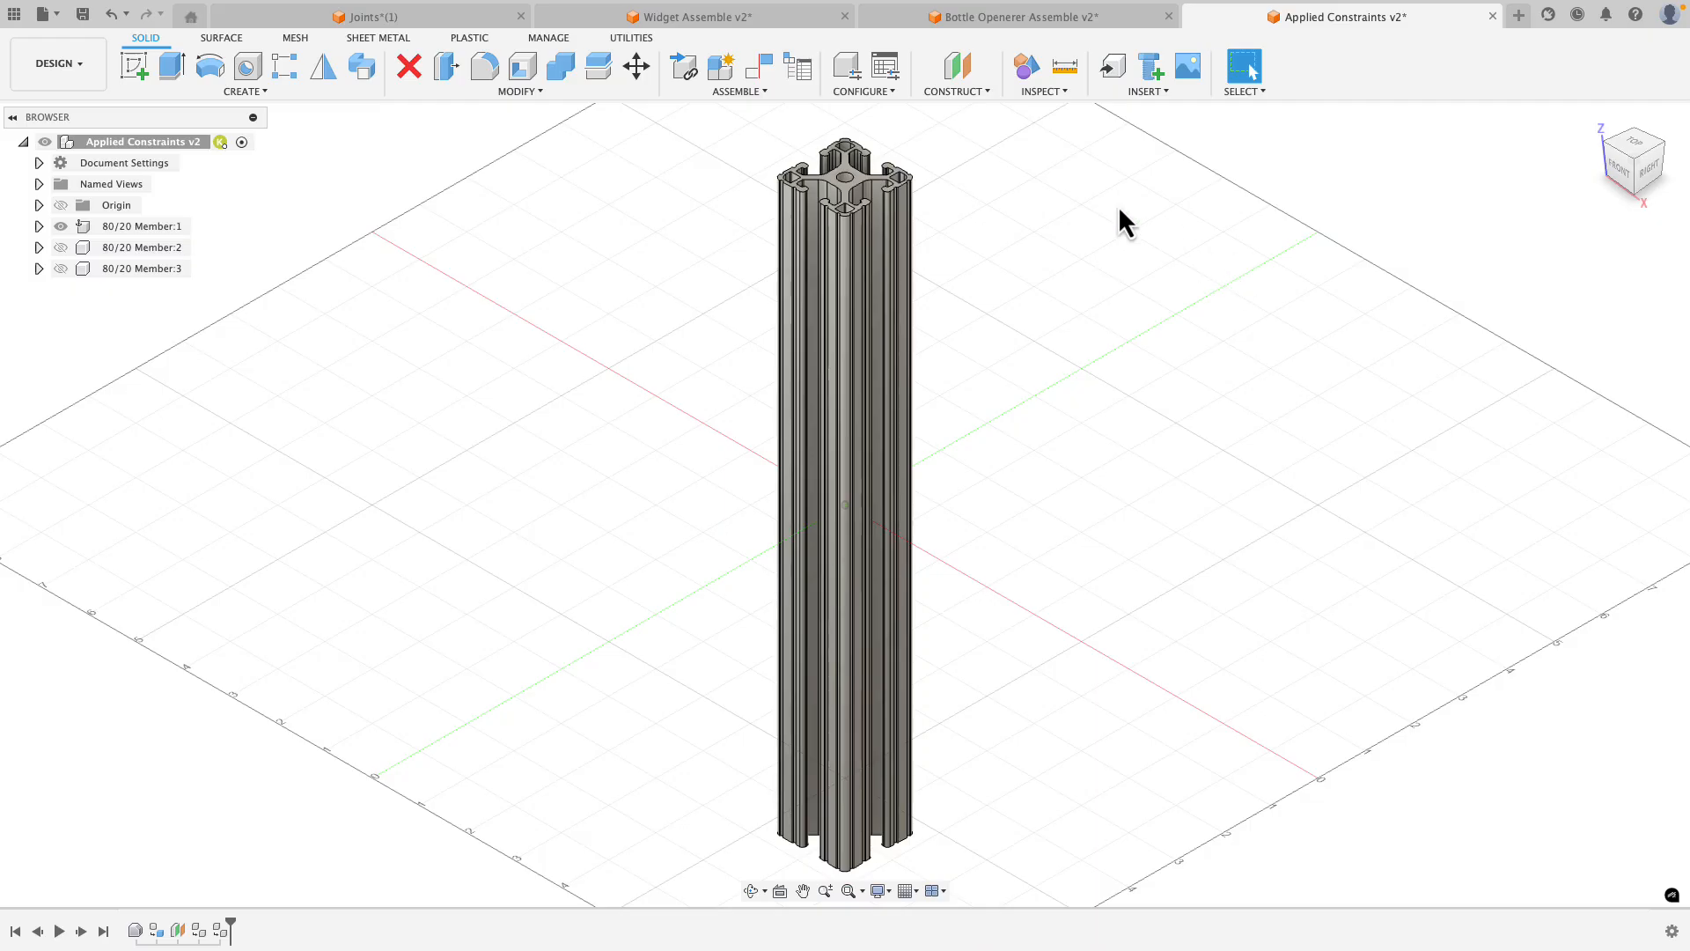
scroll(815, 149, up, 5)
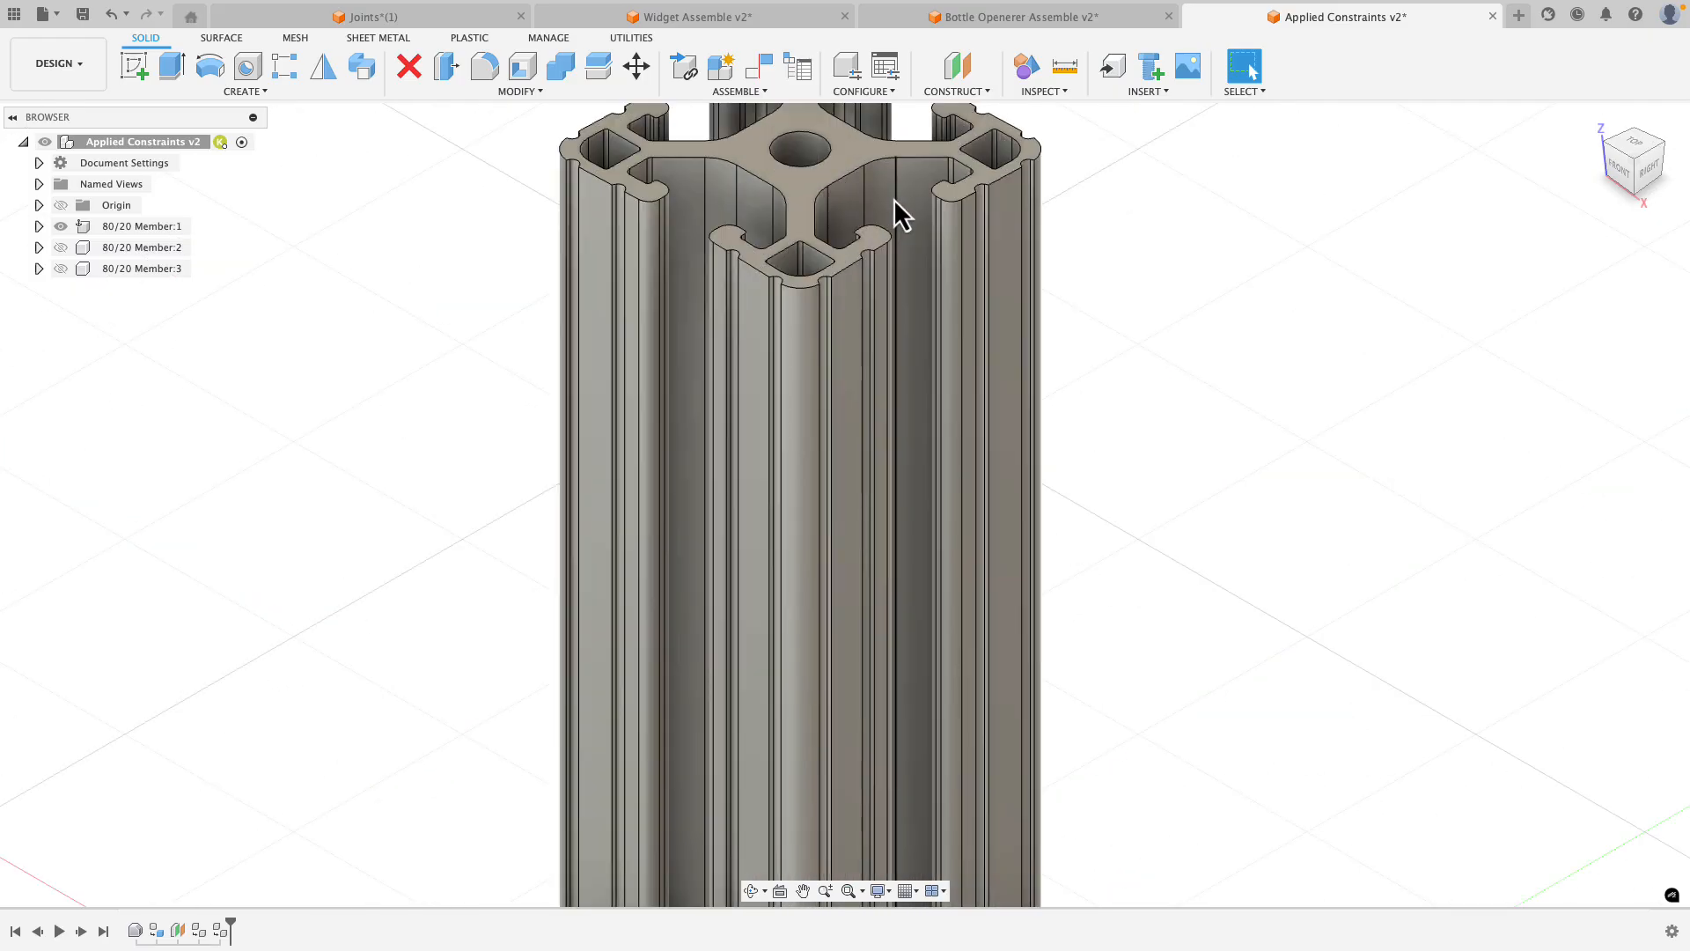
scroll(880, 202, down, 3)
click(822, 229)
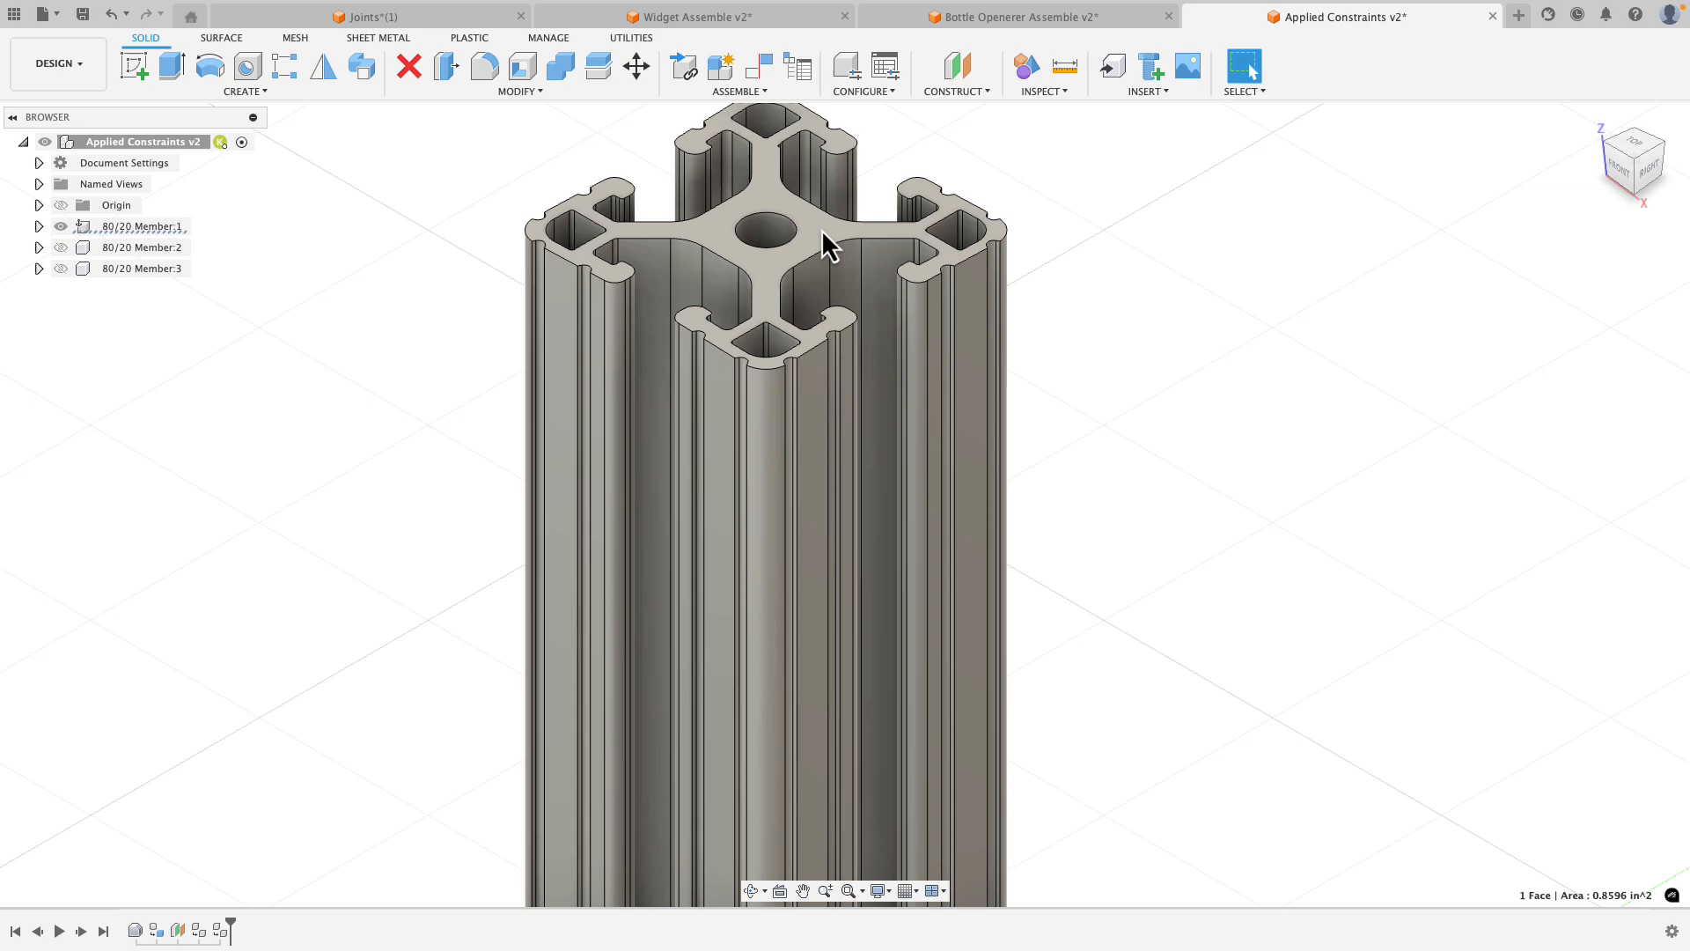
click(1086, 240)
click(980, 325)
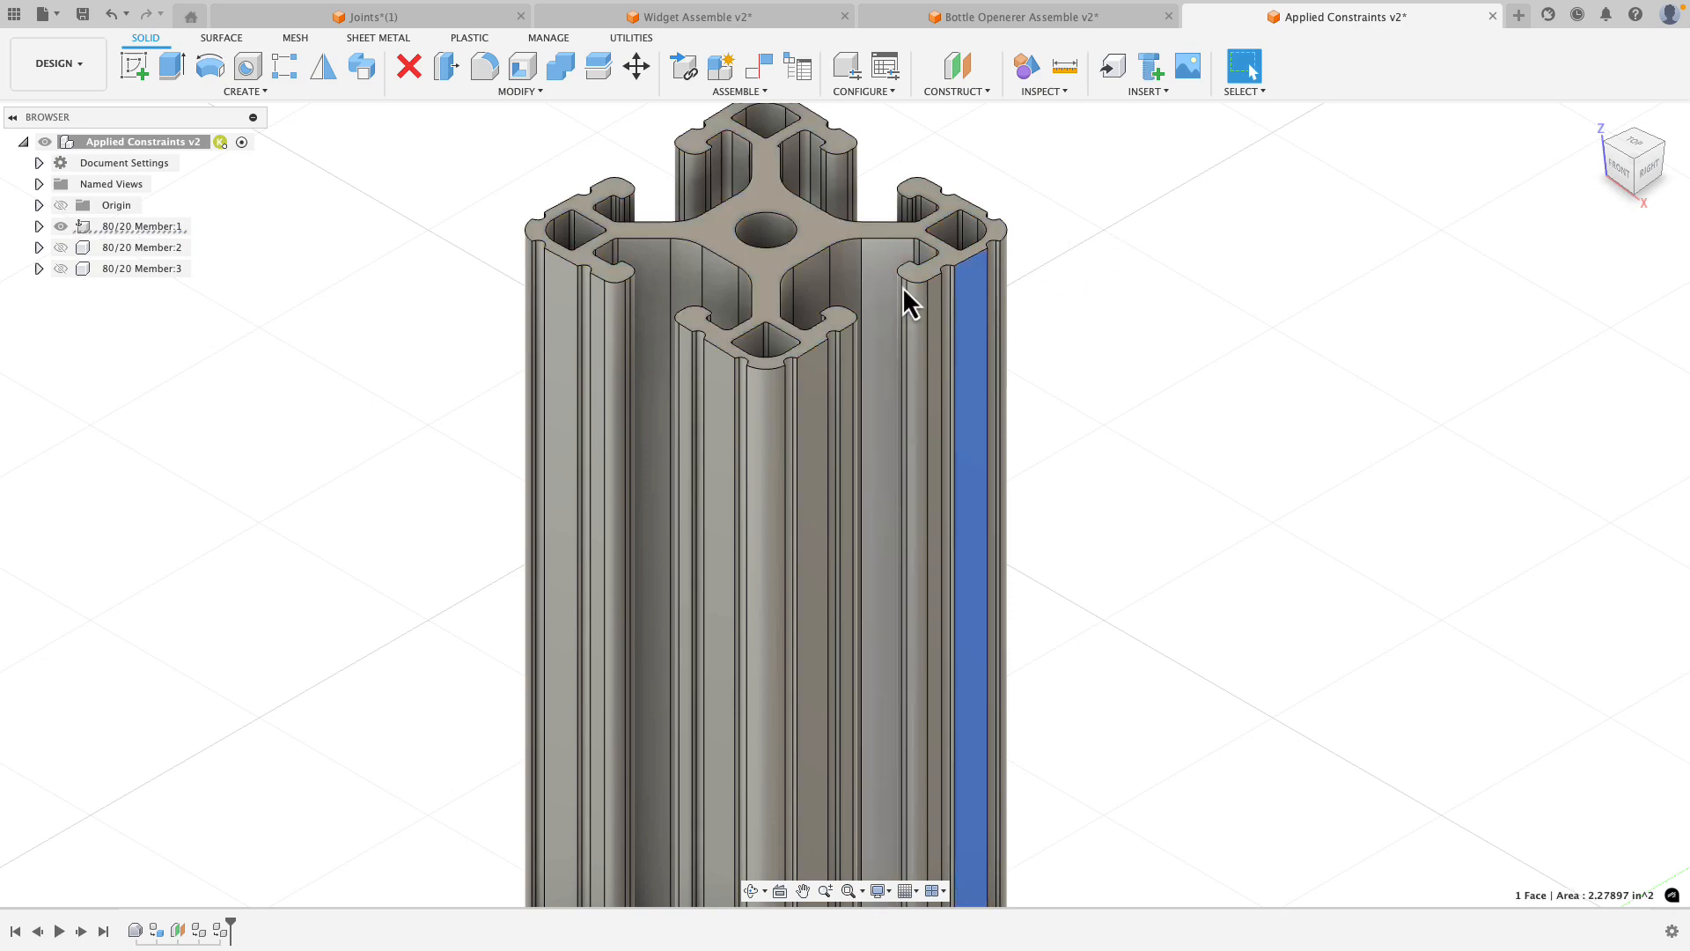
click(1151, 366)
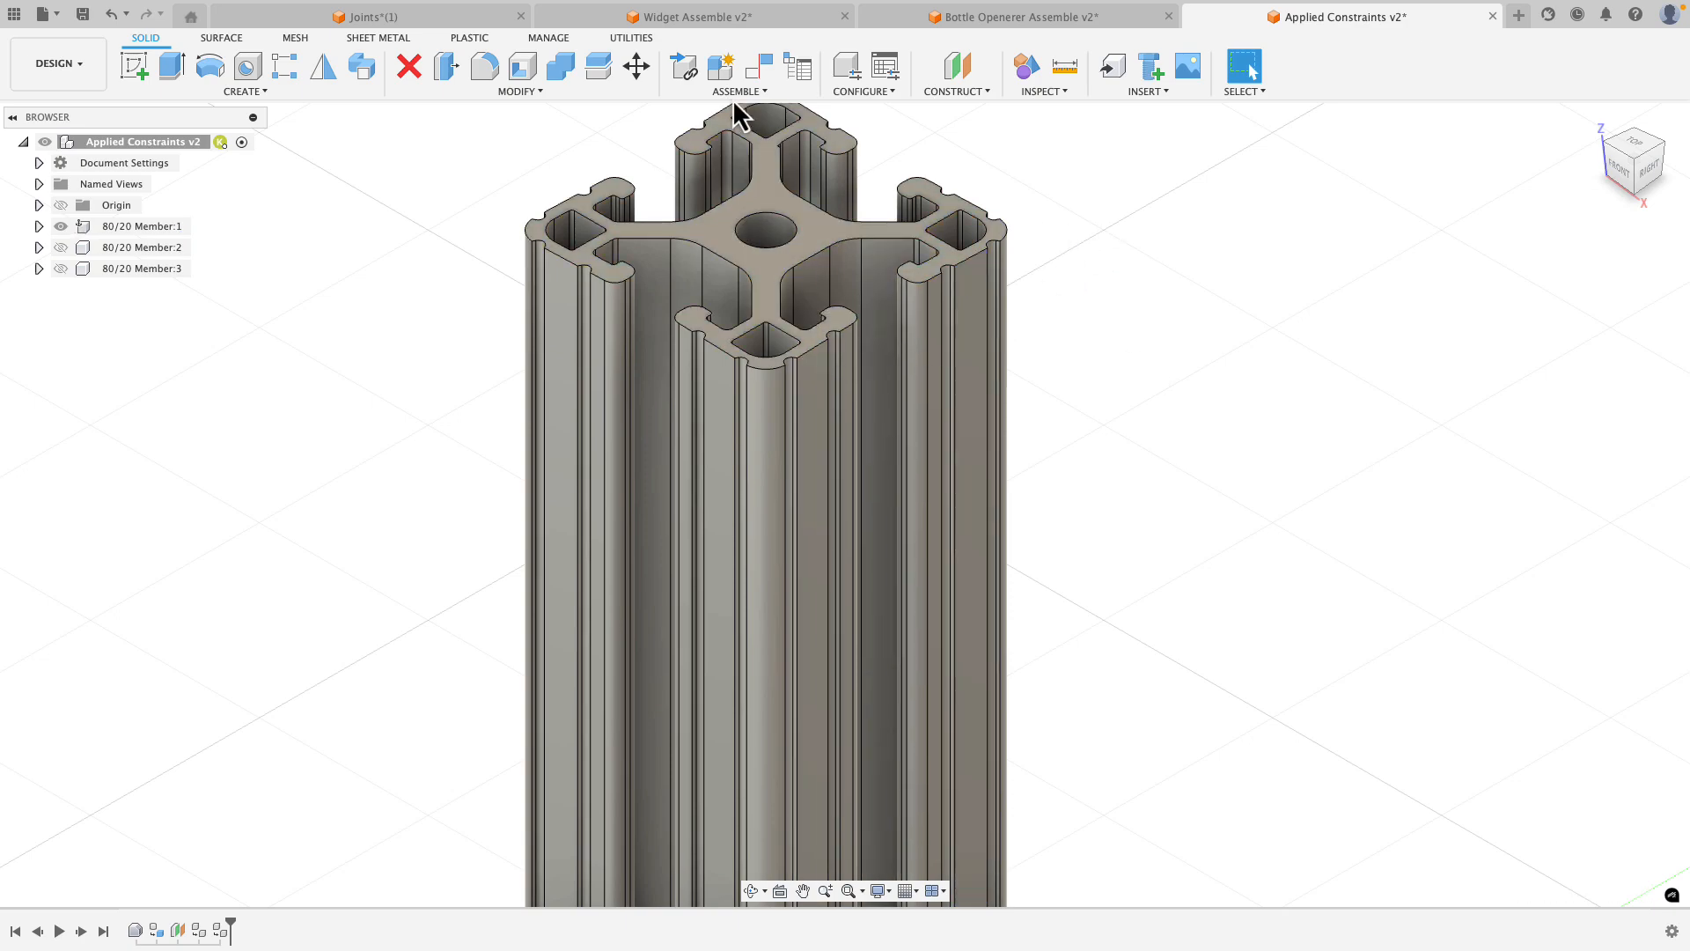
click(738, 91)
click(716, 188)
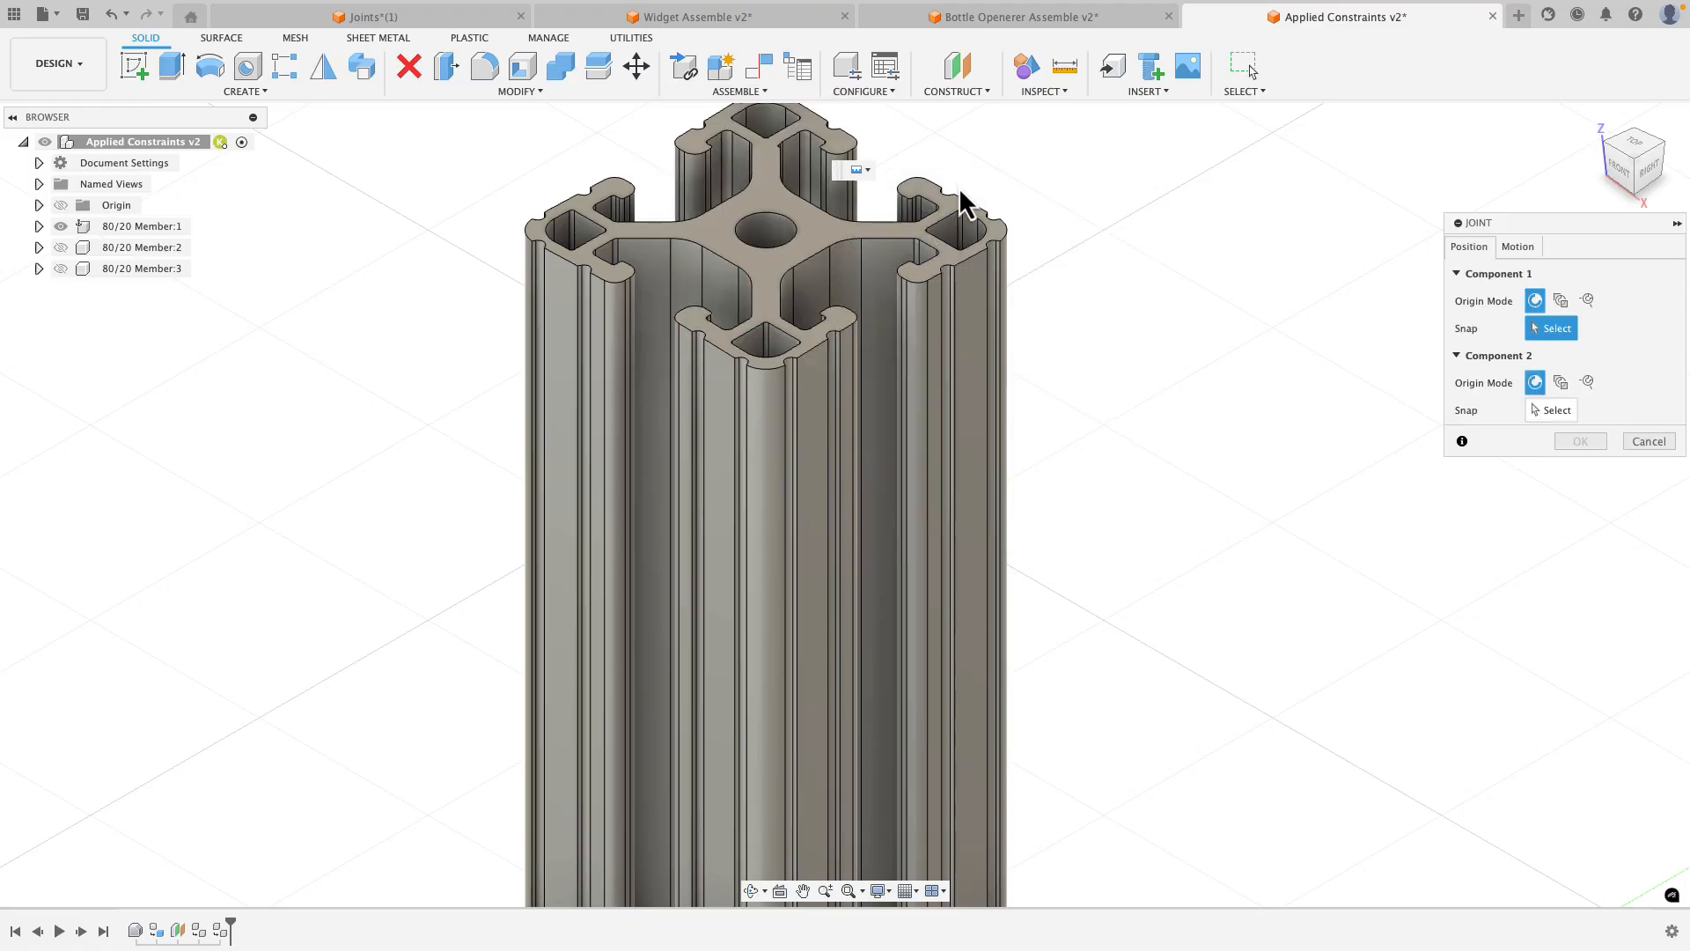
scroll(920, 327, up, 4)
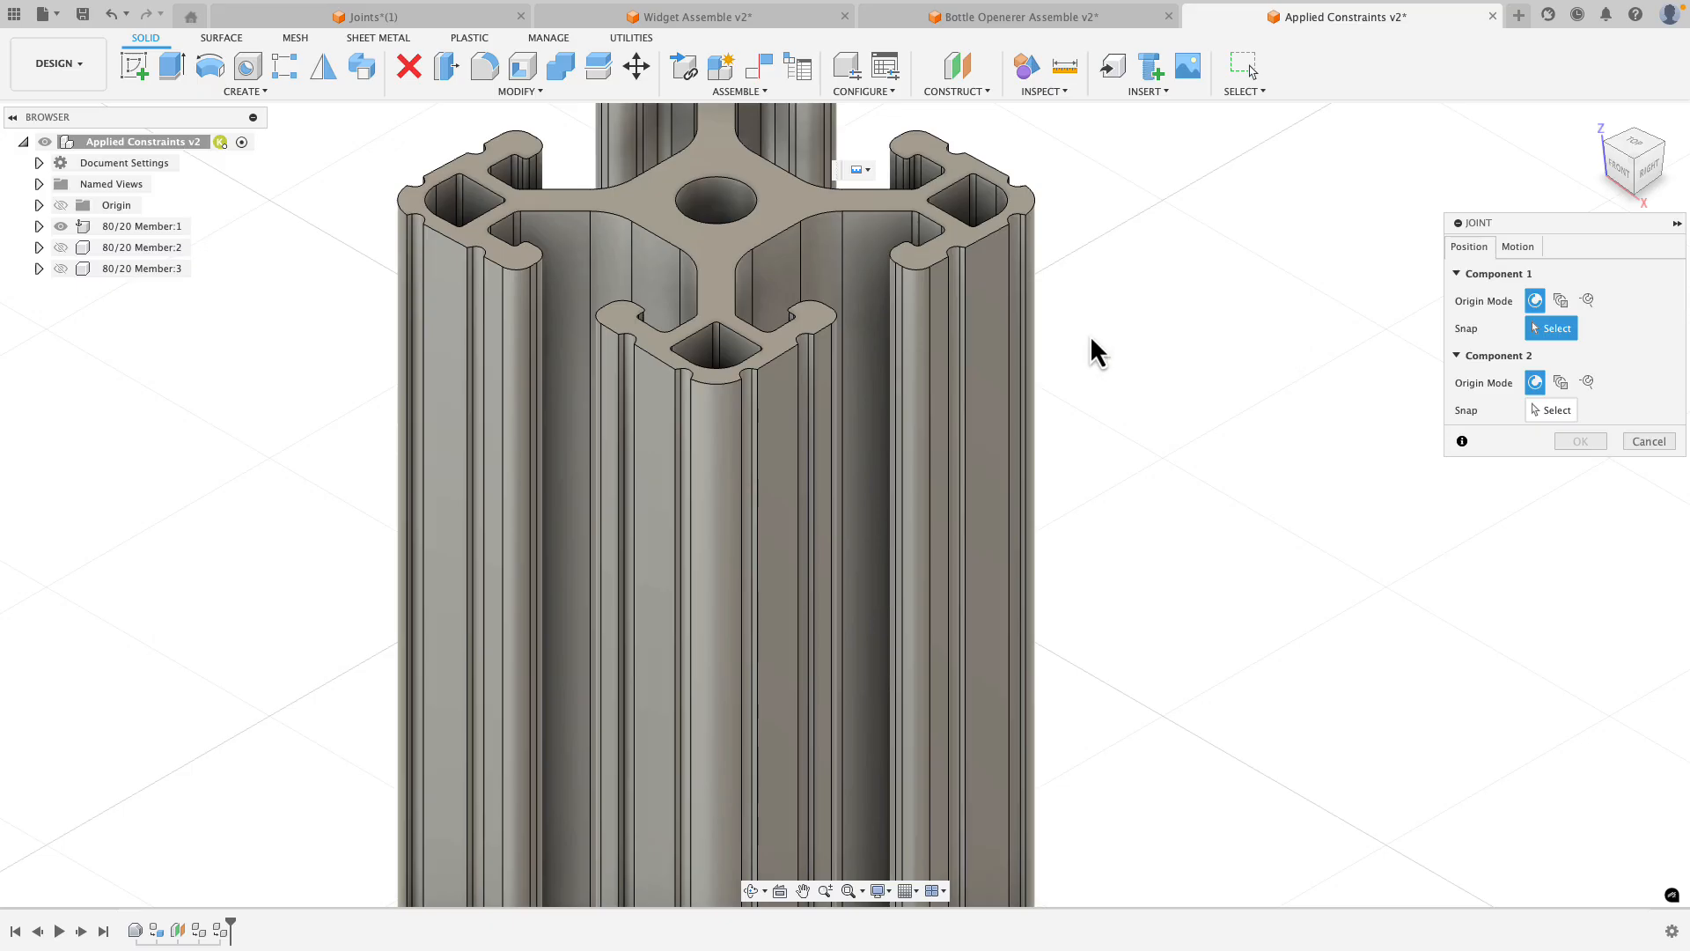
scroll(1090, 335, down, 5)
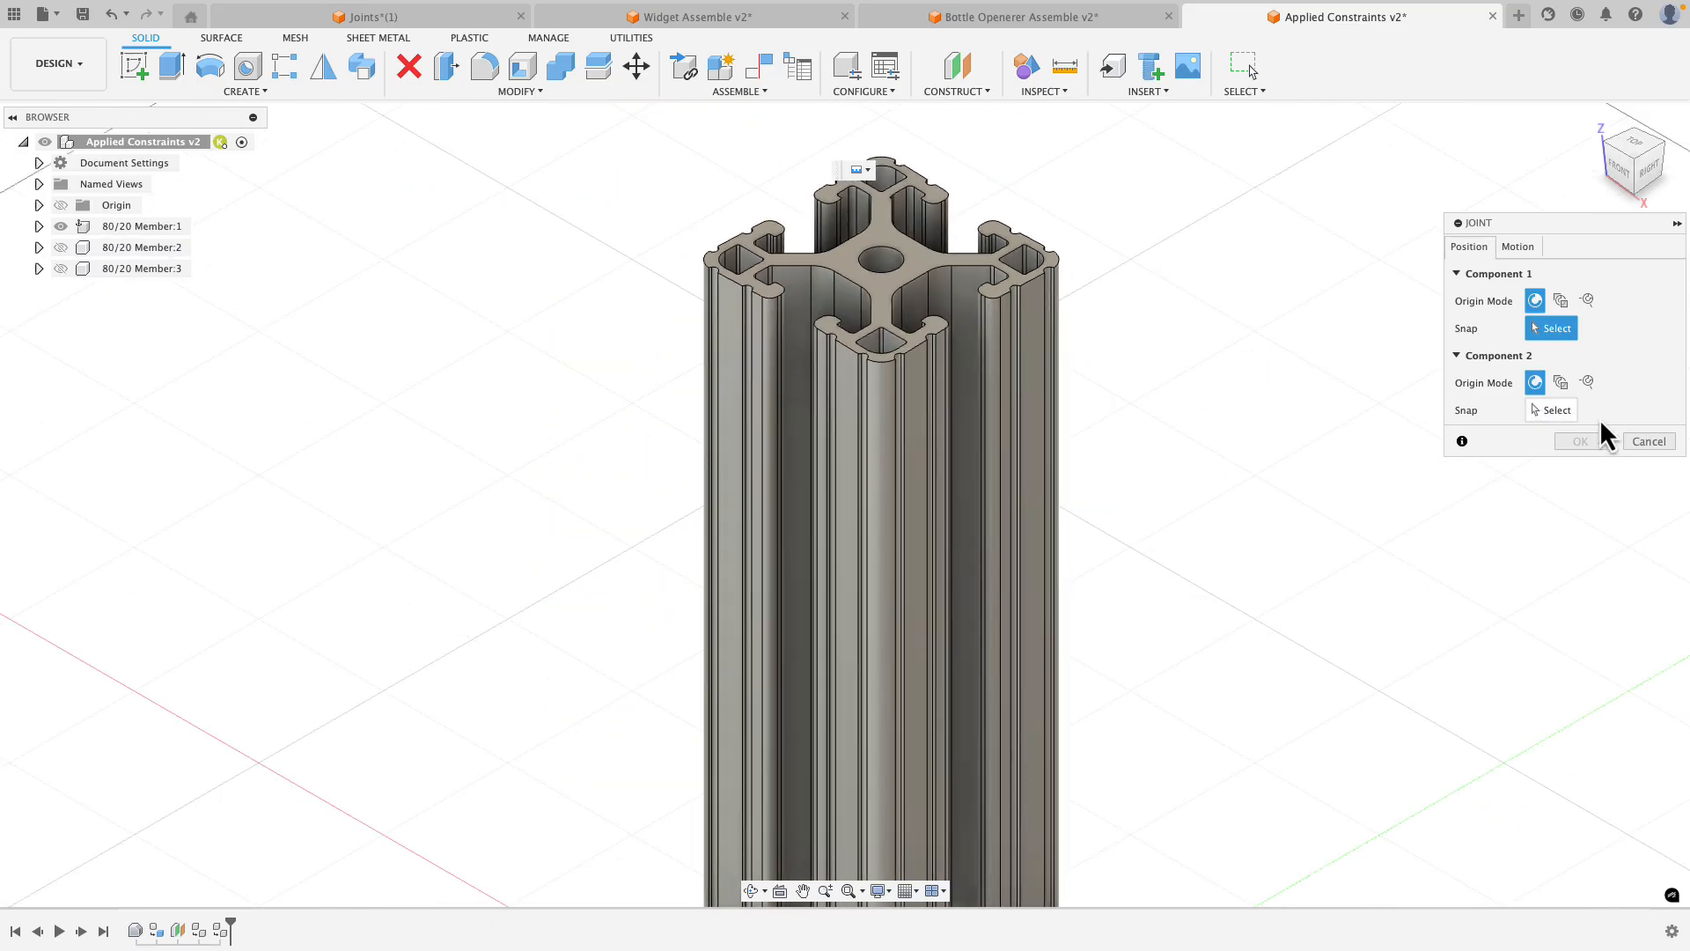
click(1643, 442)
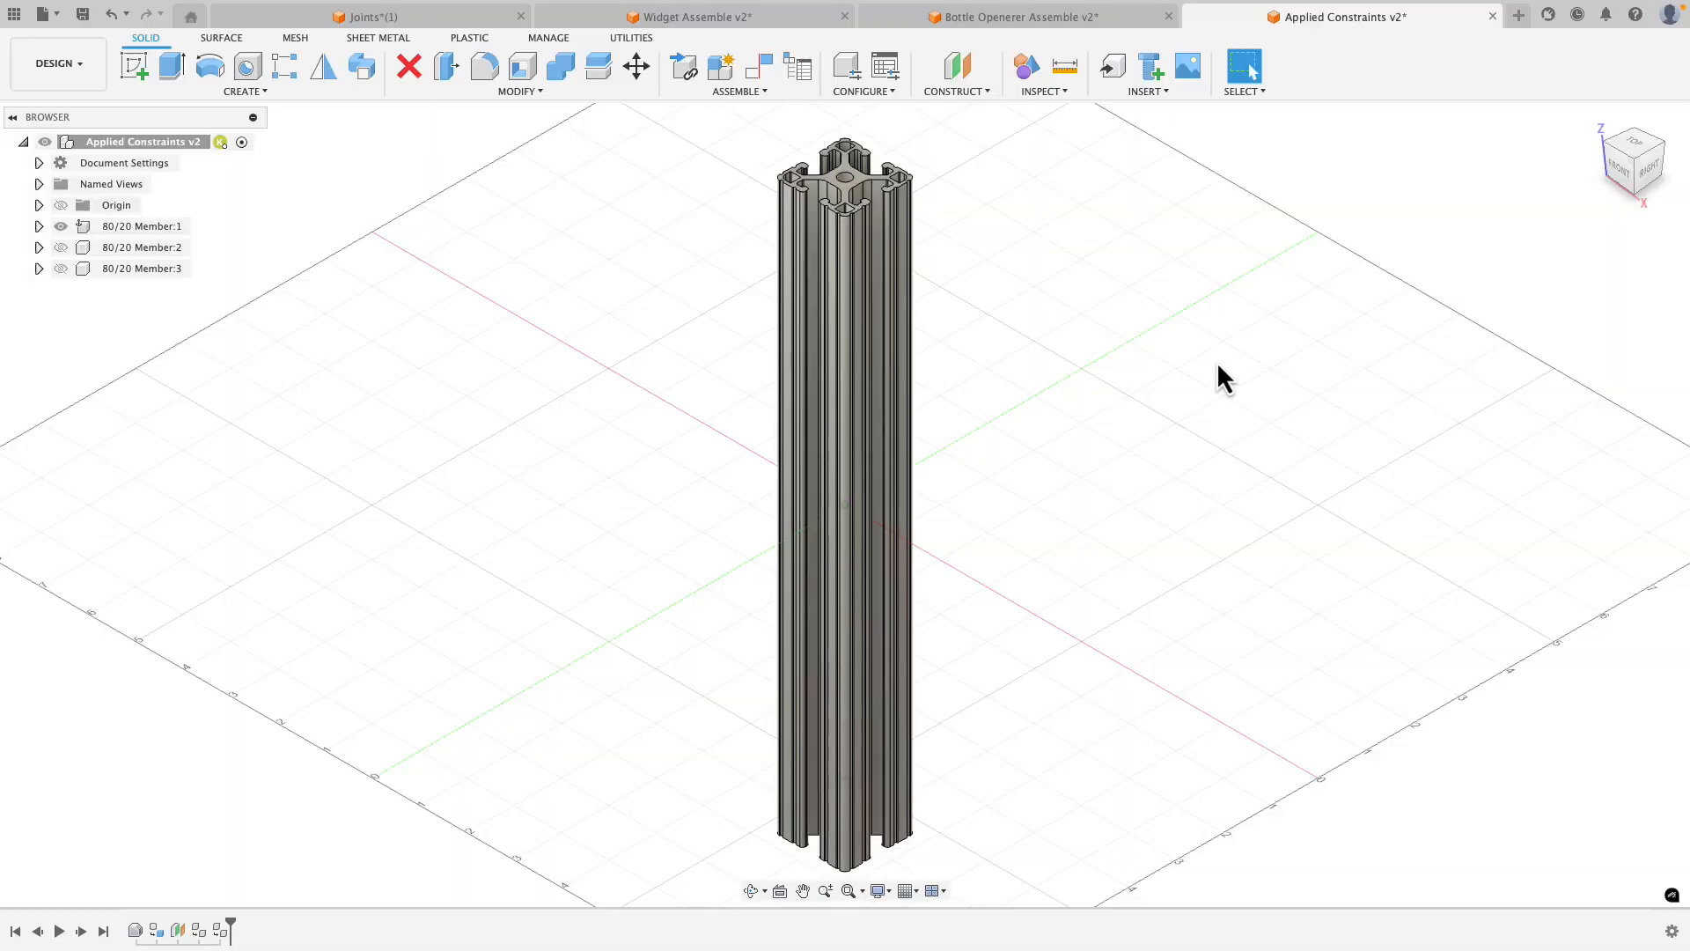
Show the construction plane of 80/20 Member:1, examine how it lies along the outer side, and hide it again.
click(39, 227)
click(76, 289)
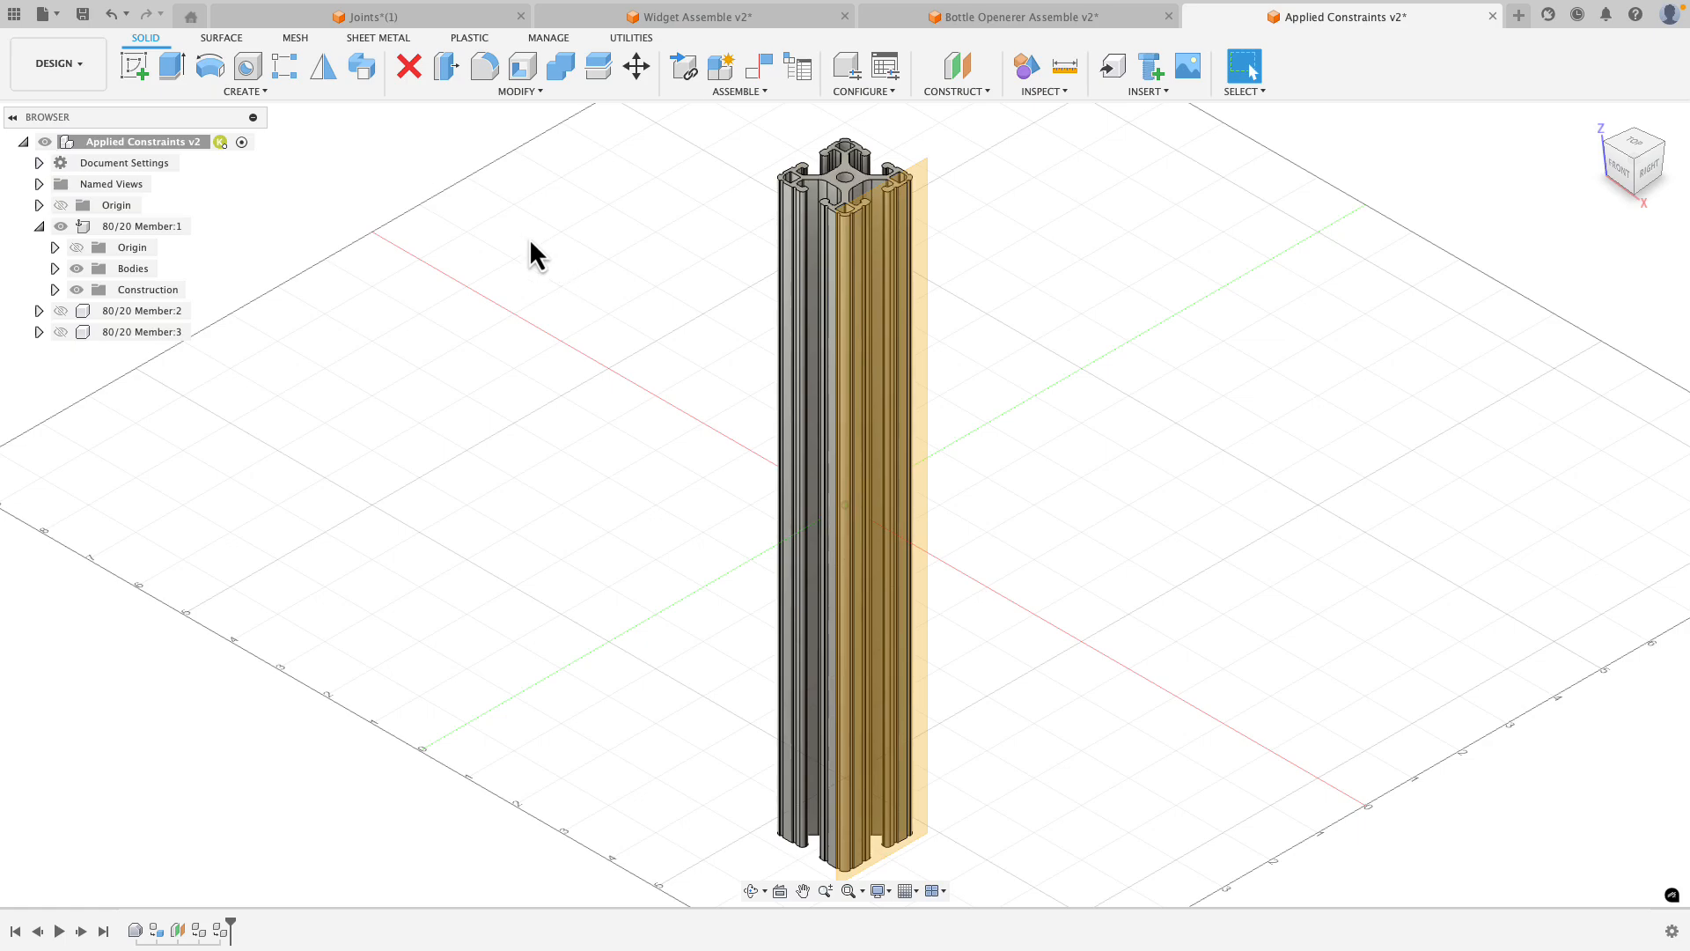
shift+middle_drag(530, 238, 229, 286)
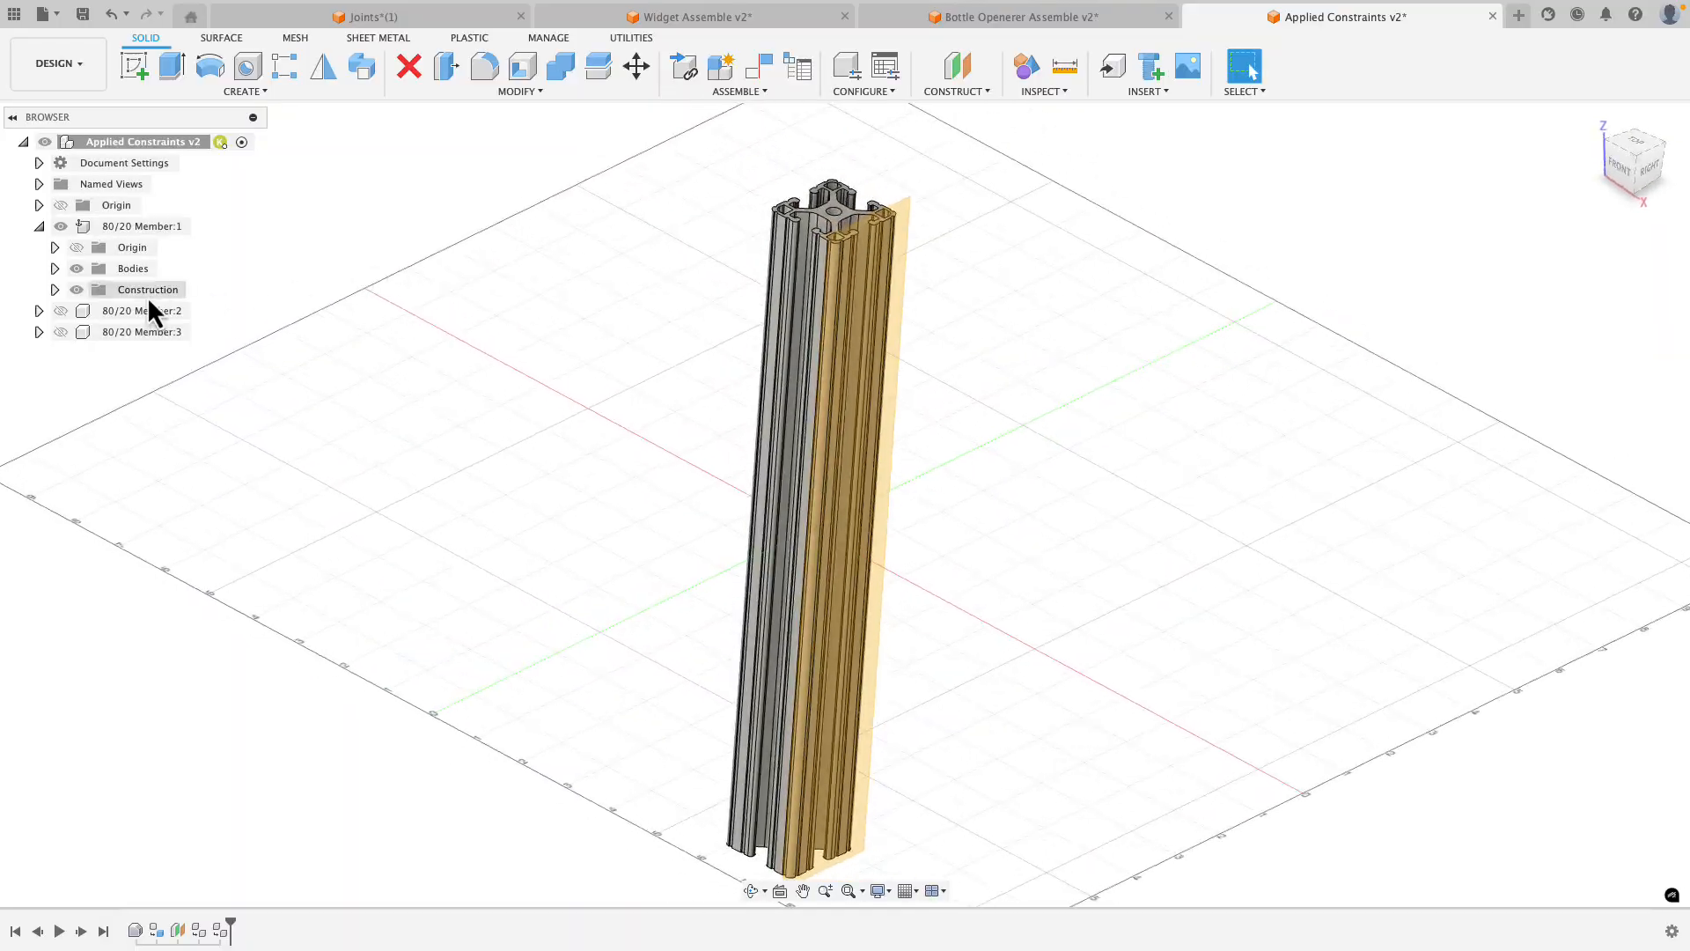
click(80, 290)
Show the hidden components 80/20 Member:2 and 80/20 Member:3 beside the upright member.
click(64, 311)
shift+middle_drag(453, 323, 379, 338)
click(71, 335)
click(60, 332)
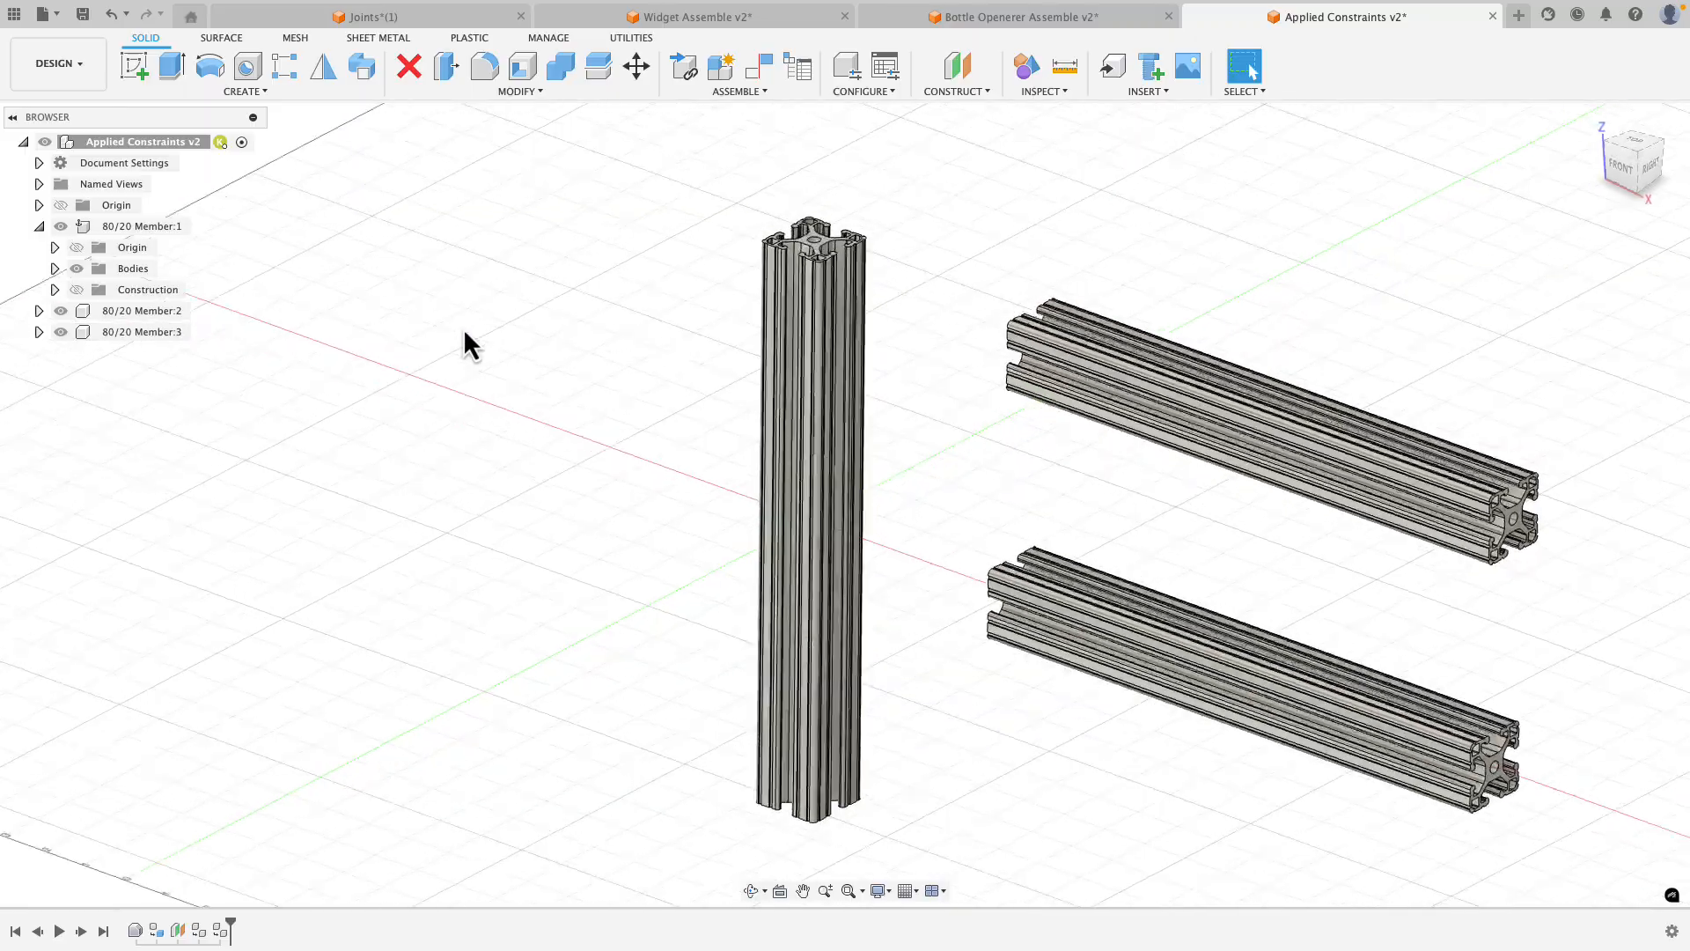
Show the origin planes and use Constrain Components to align an origin plane of Member:2 with the matching one on Member:1.
shift+middle_drag(467, 327, 503, 282)
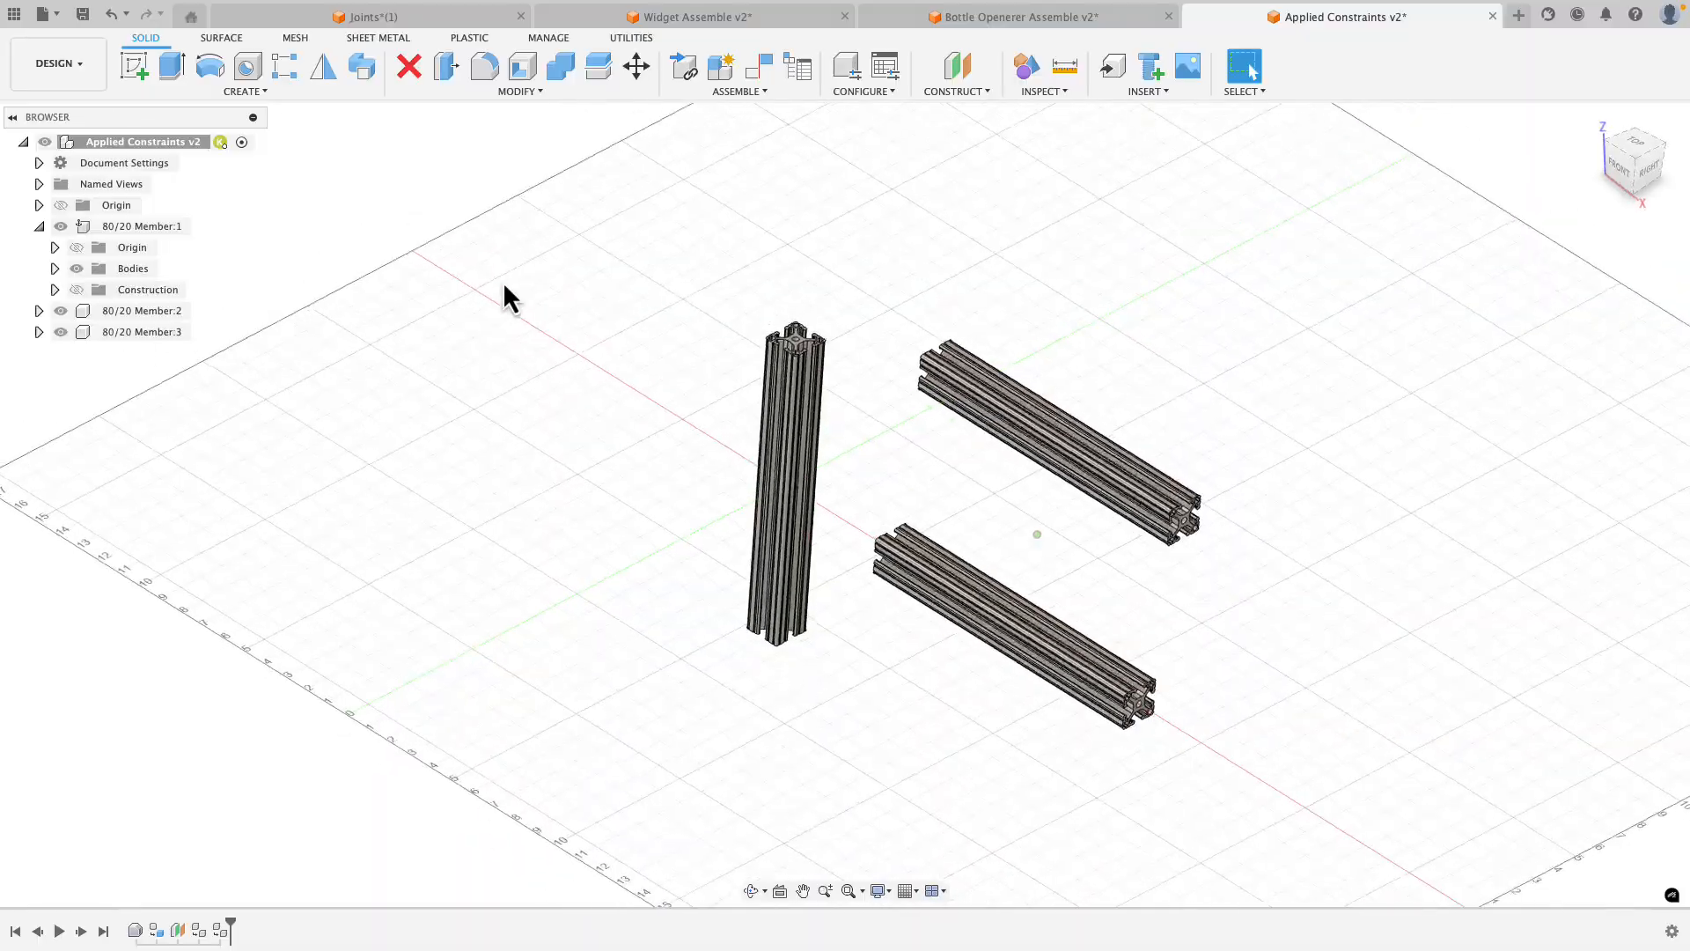
click(763, 63)
click(78, 248)
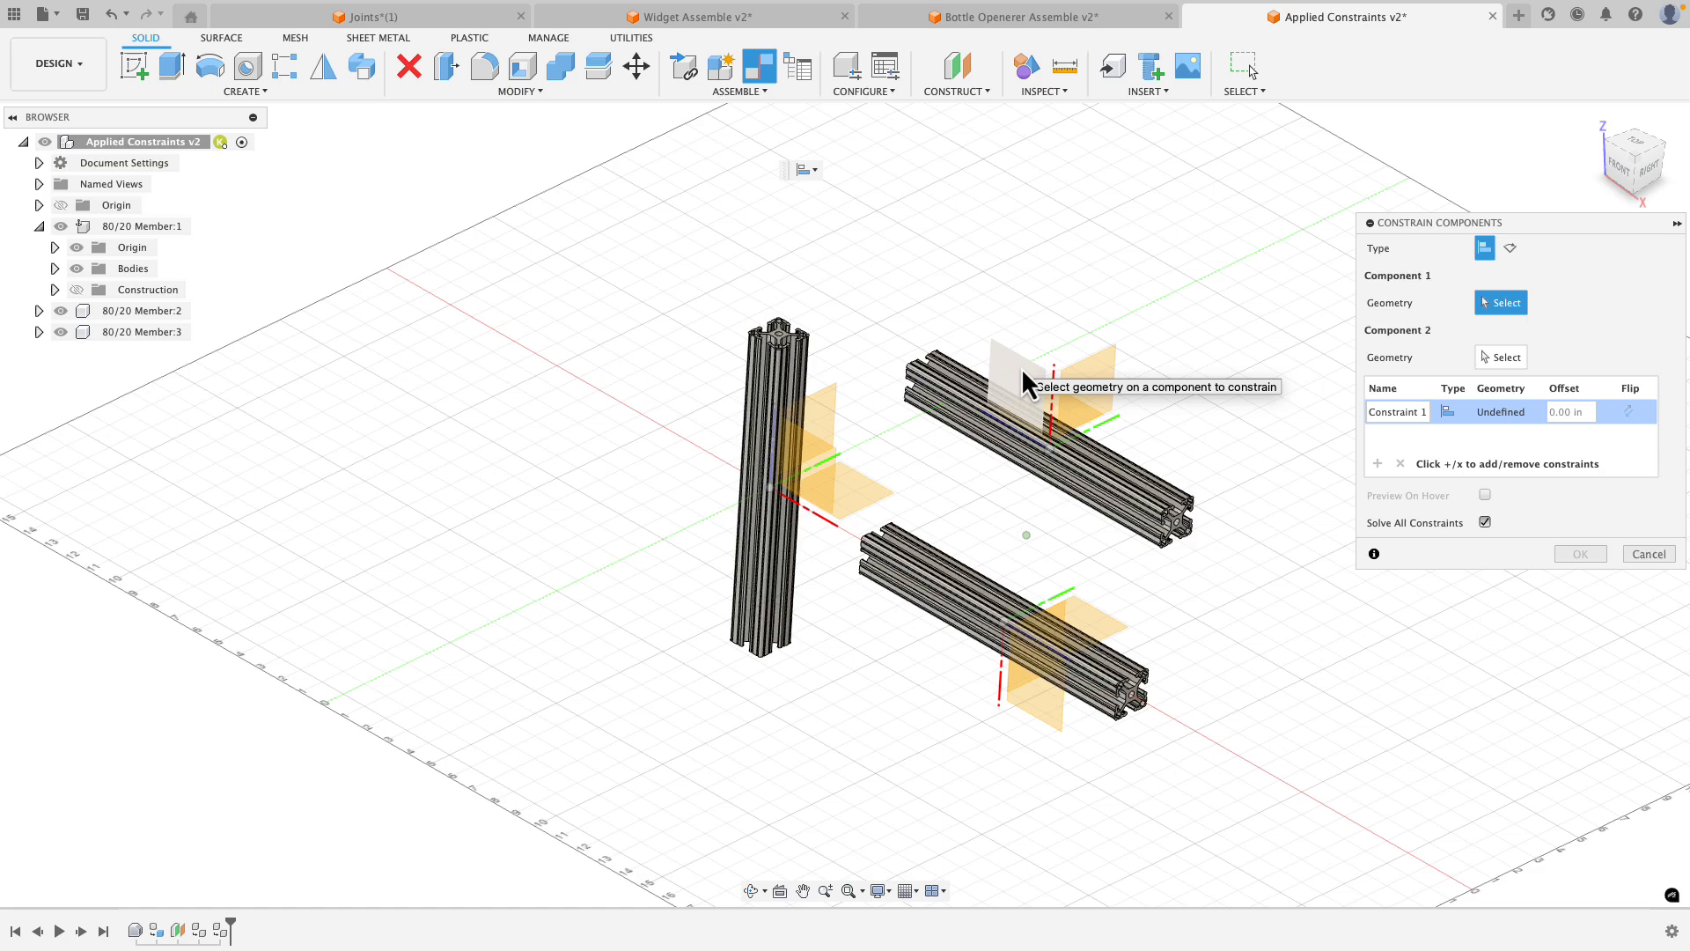
shift+middle_drag(1021, 367, 937, 373)
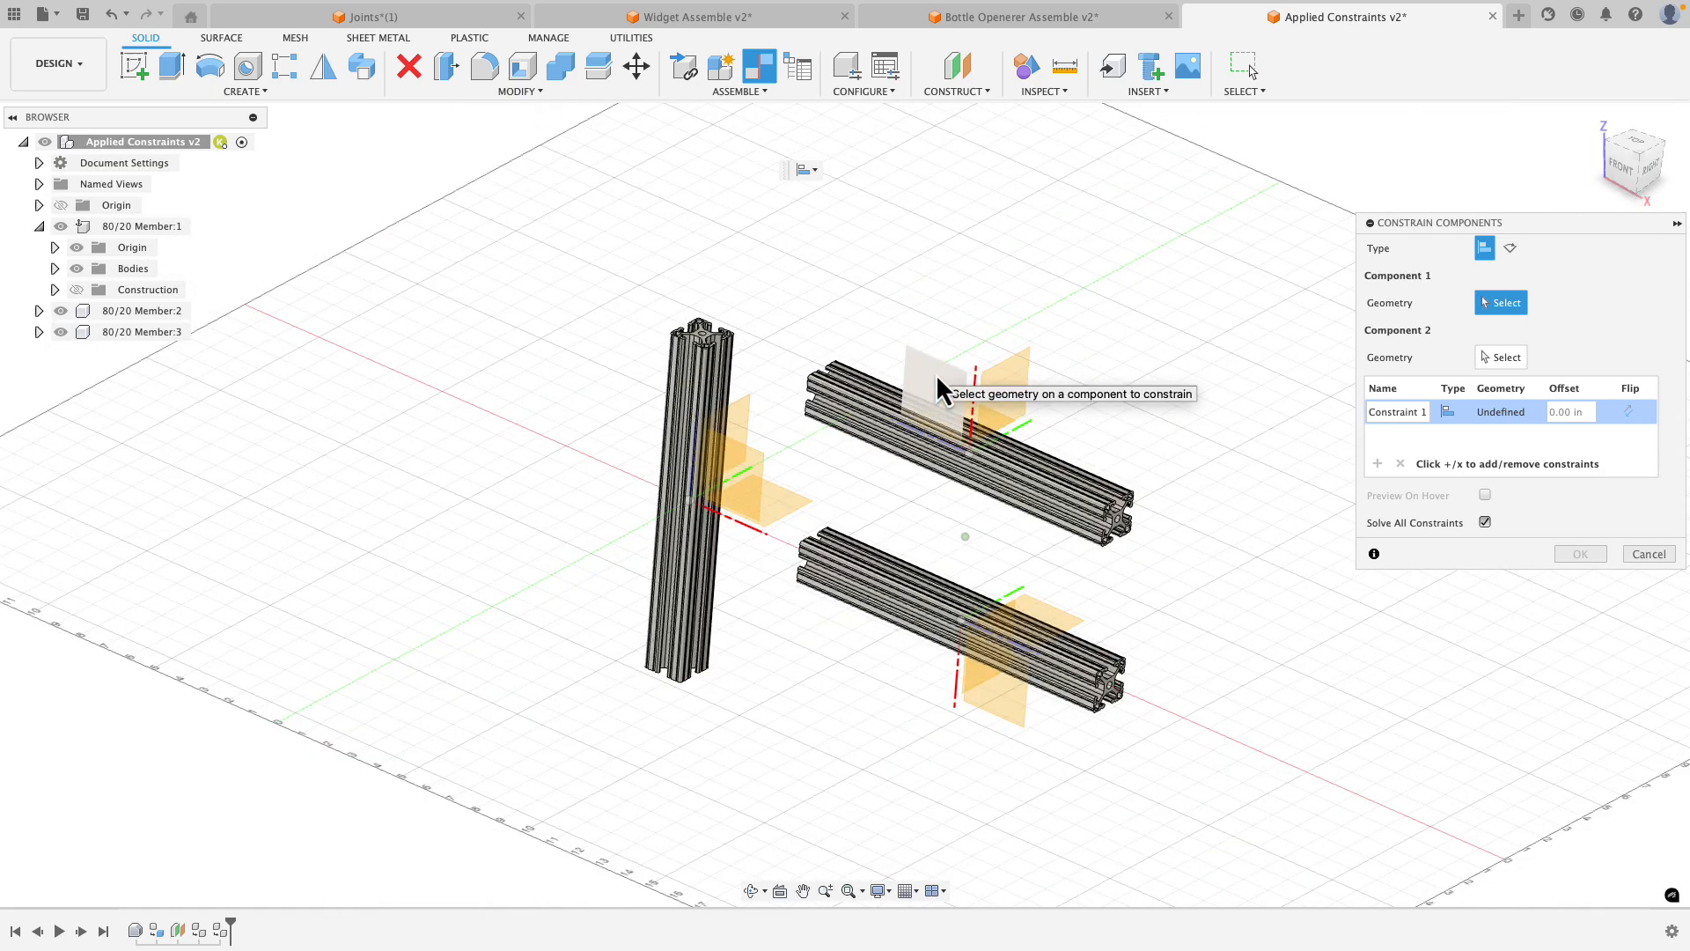
click(936, 373)
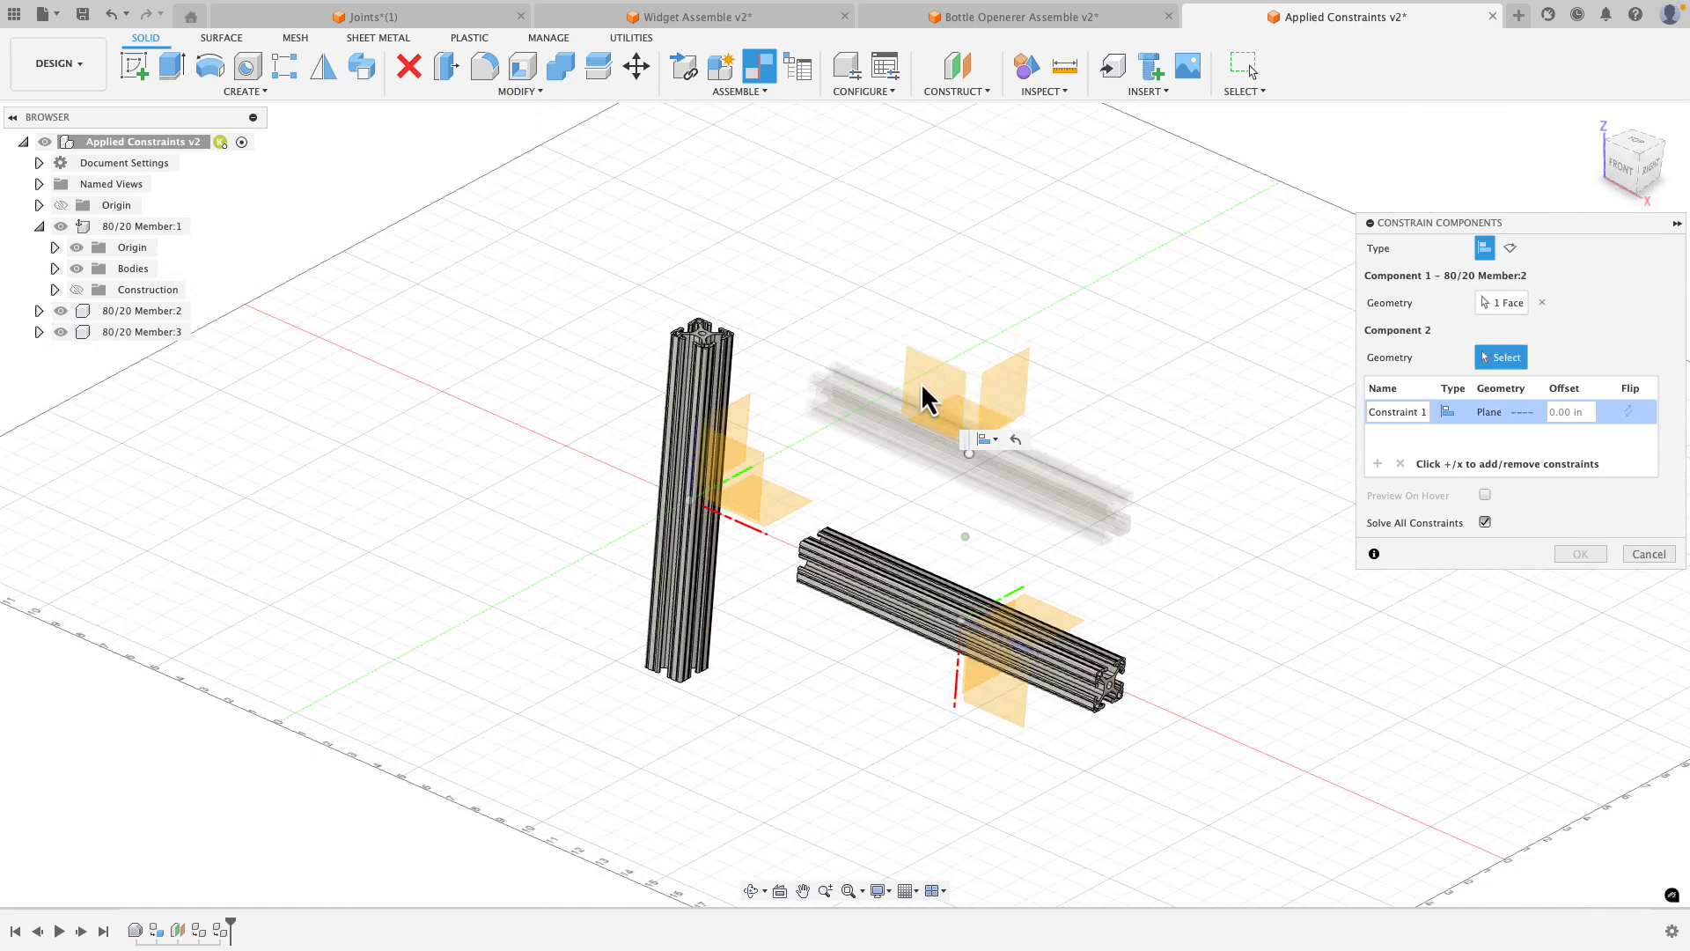
click(755, 473)
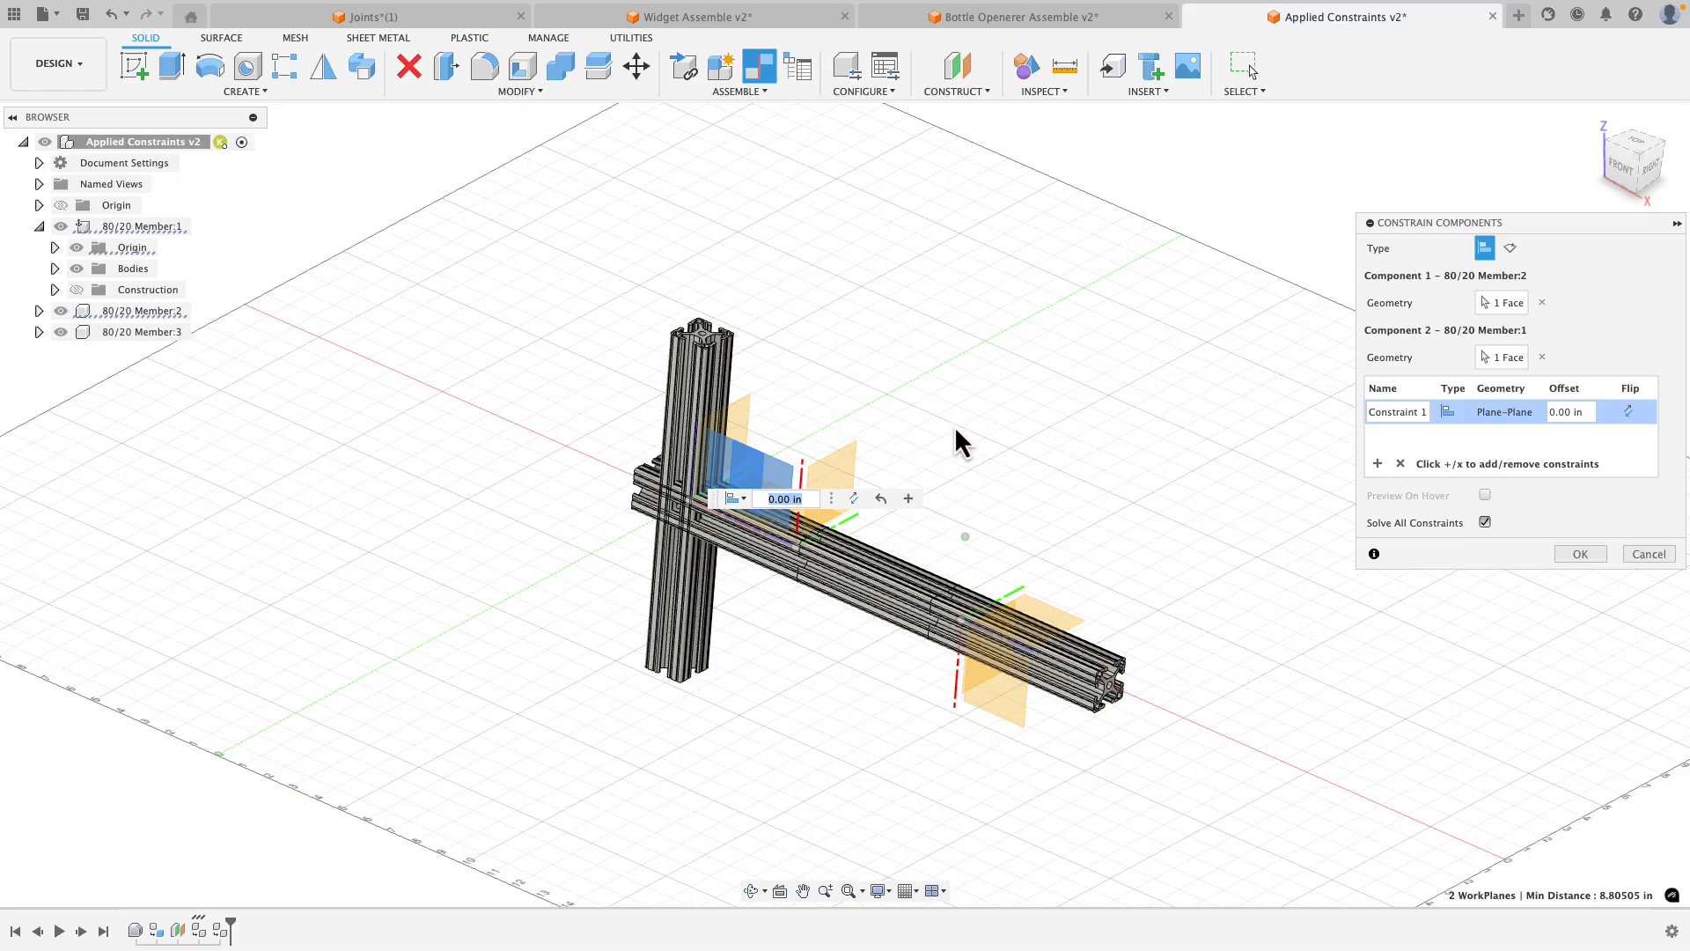
shift+middle_drag(947, 431, 1038, 418)
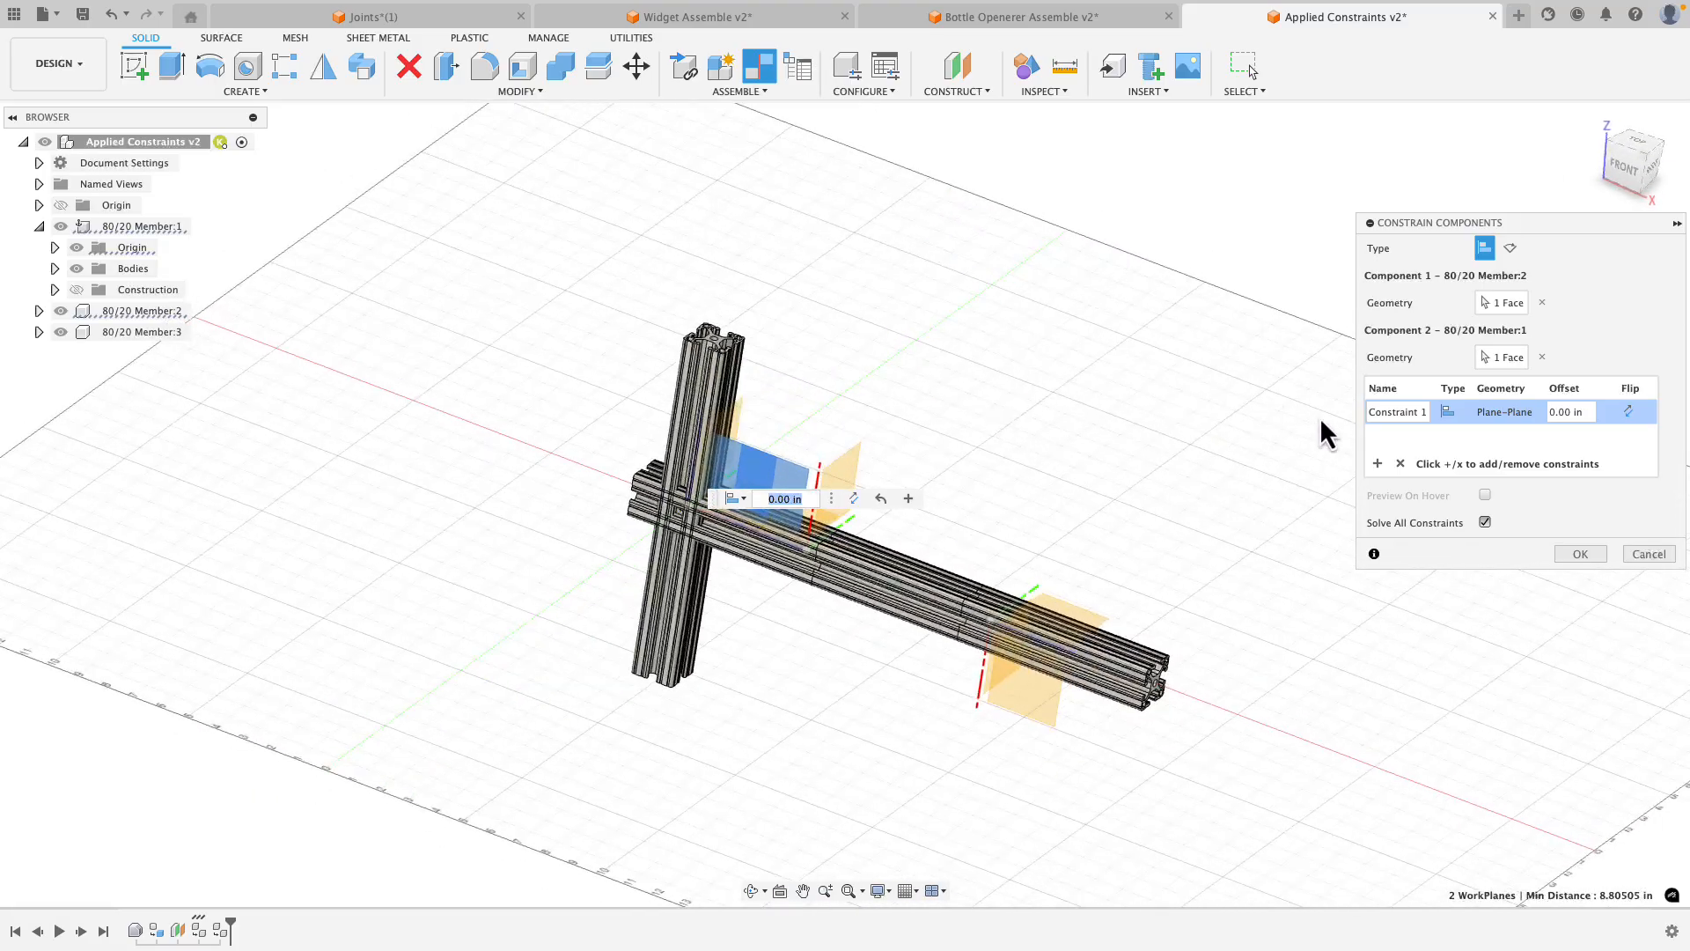
Add a second constraint placing the near end face of Member:2 on the side construction plane of Member:1.
click(1376, 461)
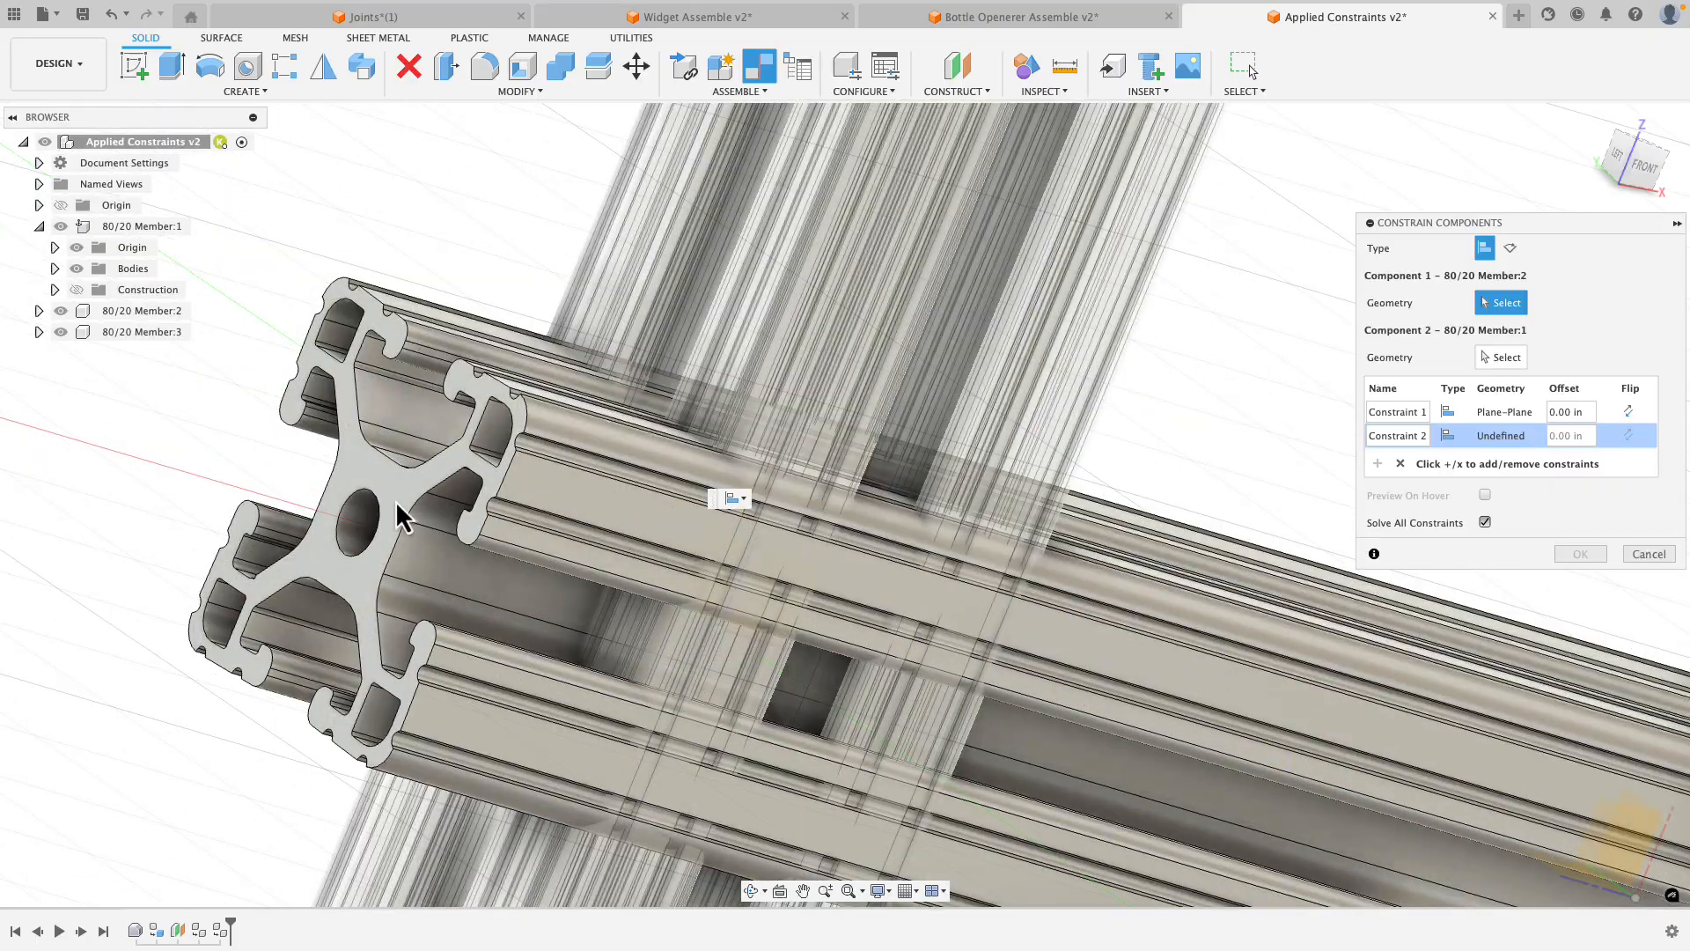
click(398, 499)
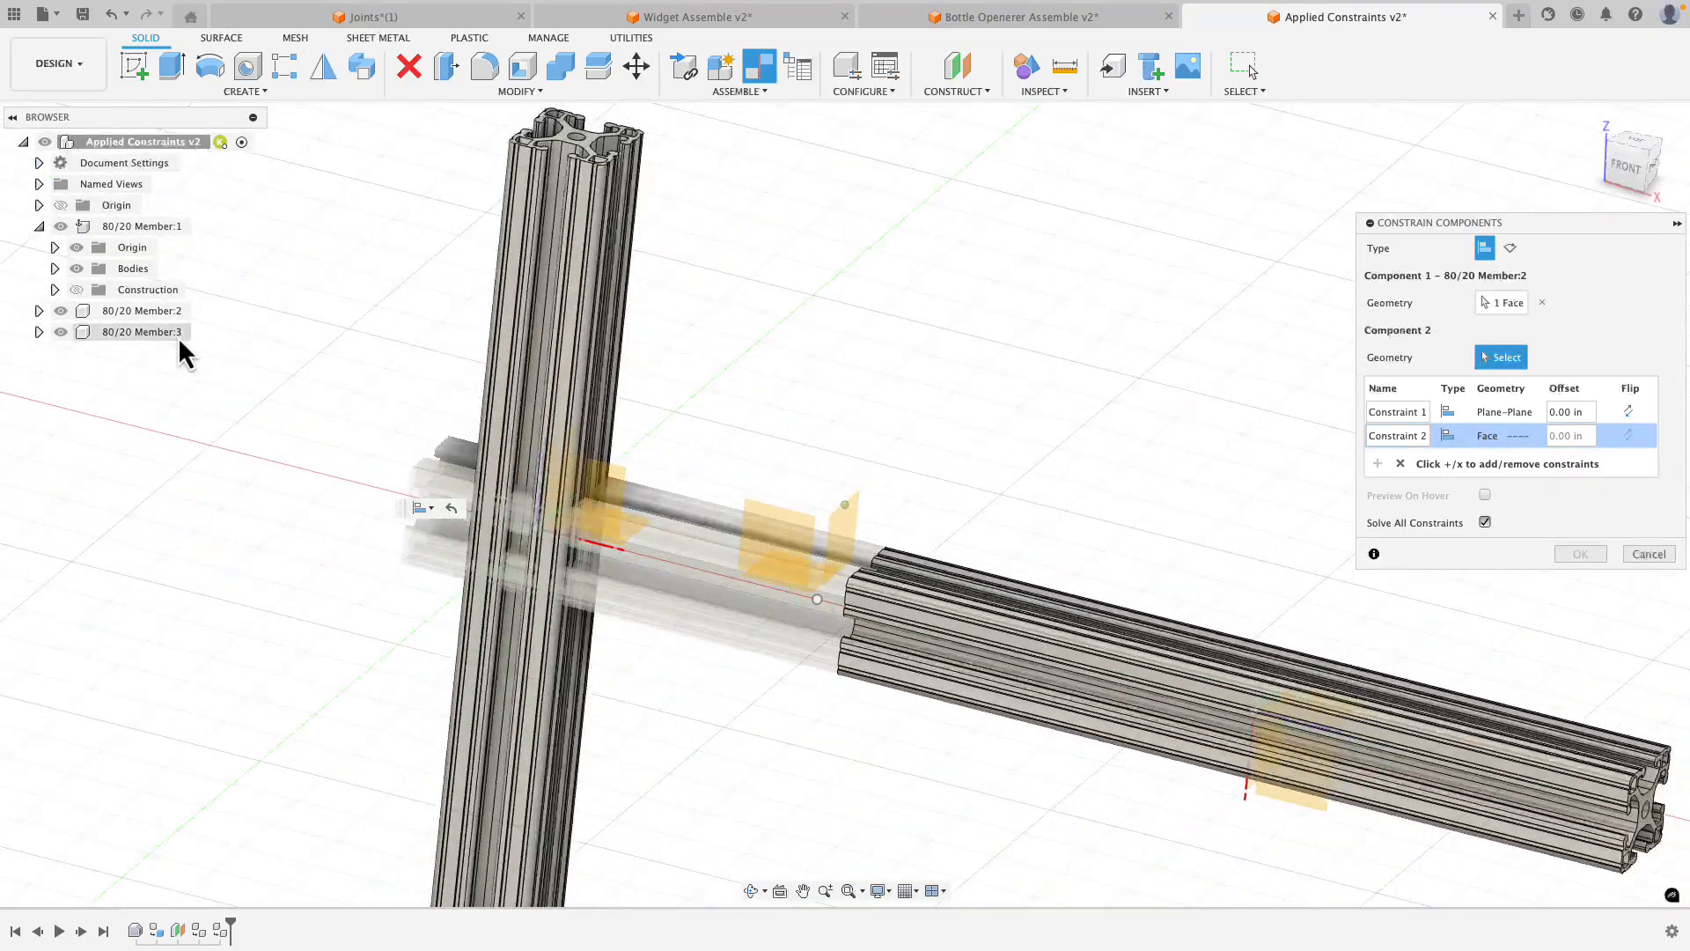
click(76, 291)
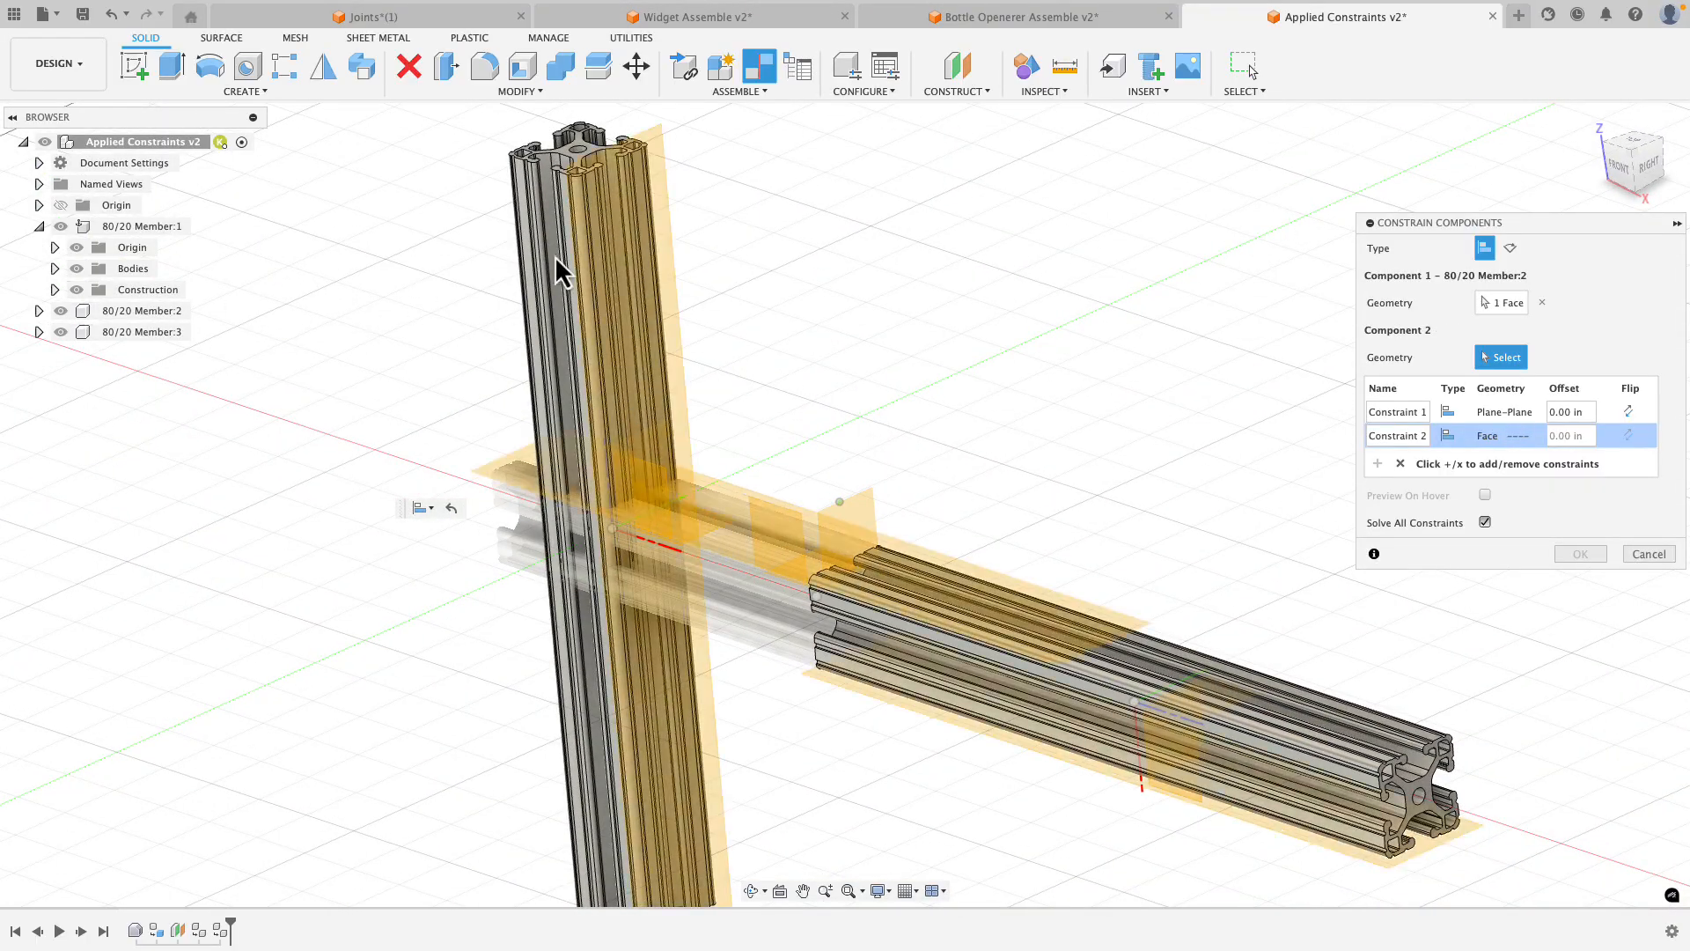
click(656, 177)
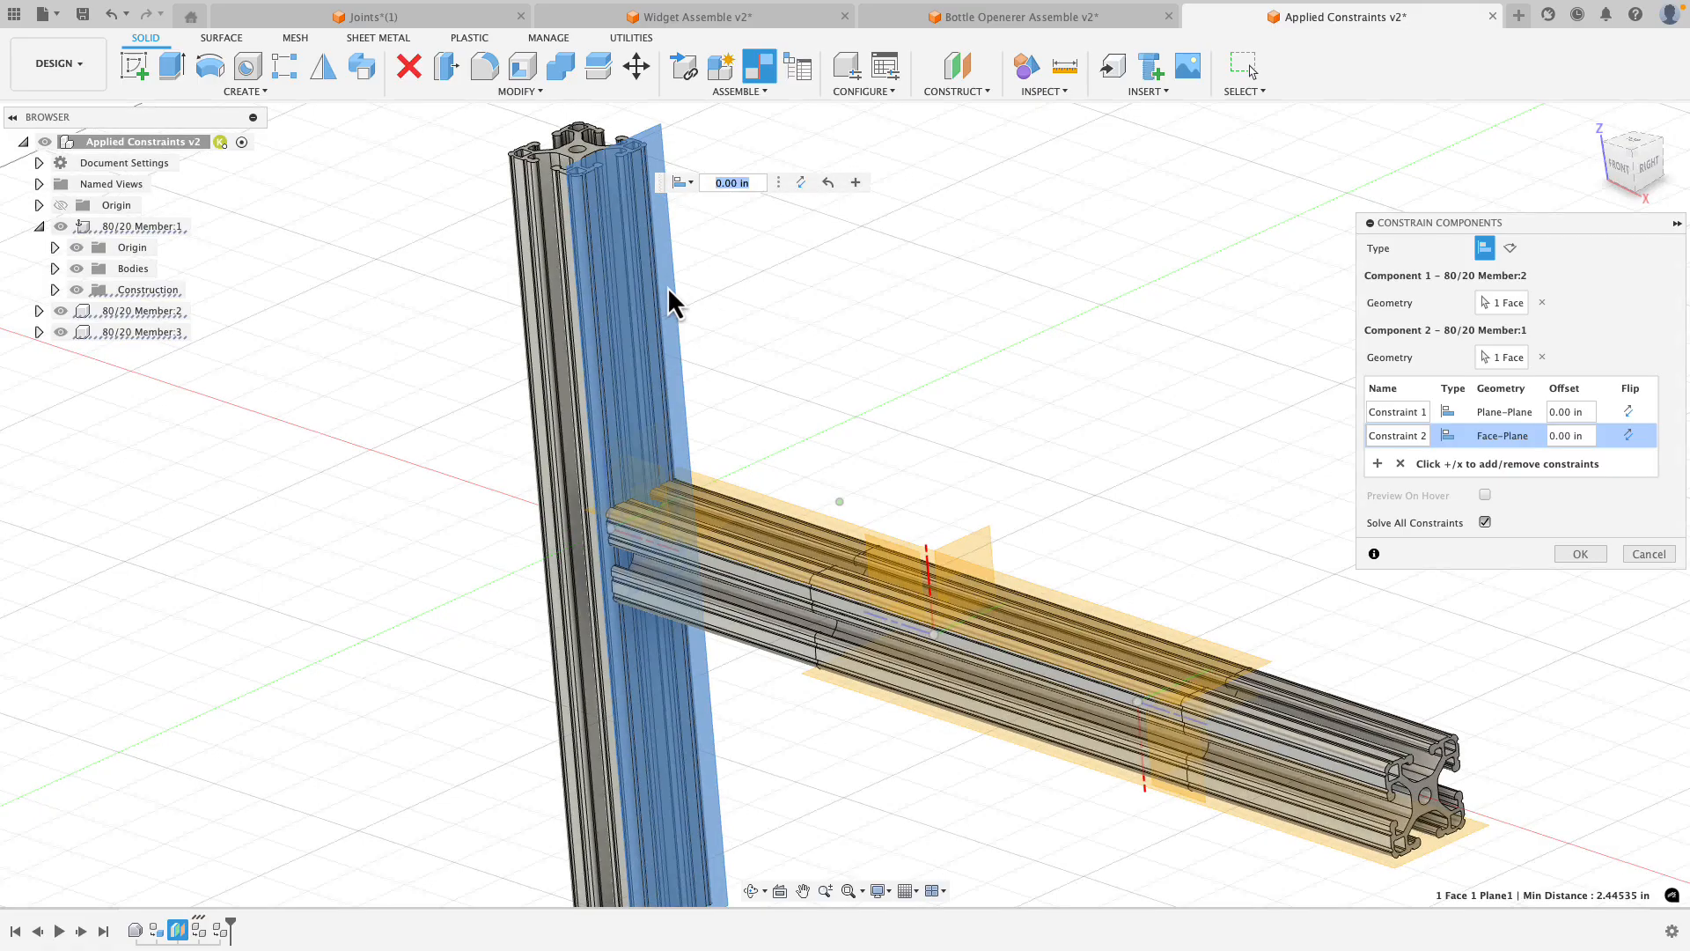
Add a third constraint aligning Member:2's upper construction plane with Member:1's top end face, finish the command, and hide the construction planes.
click(1378, 463)
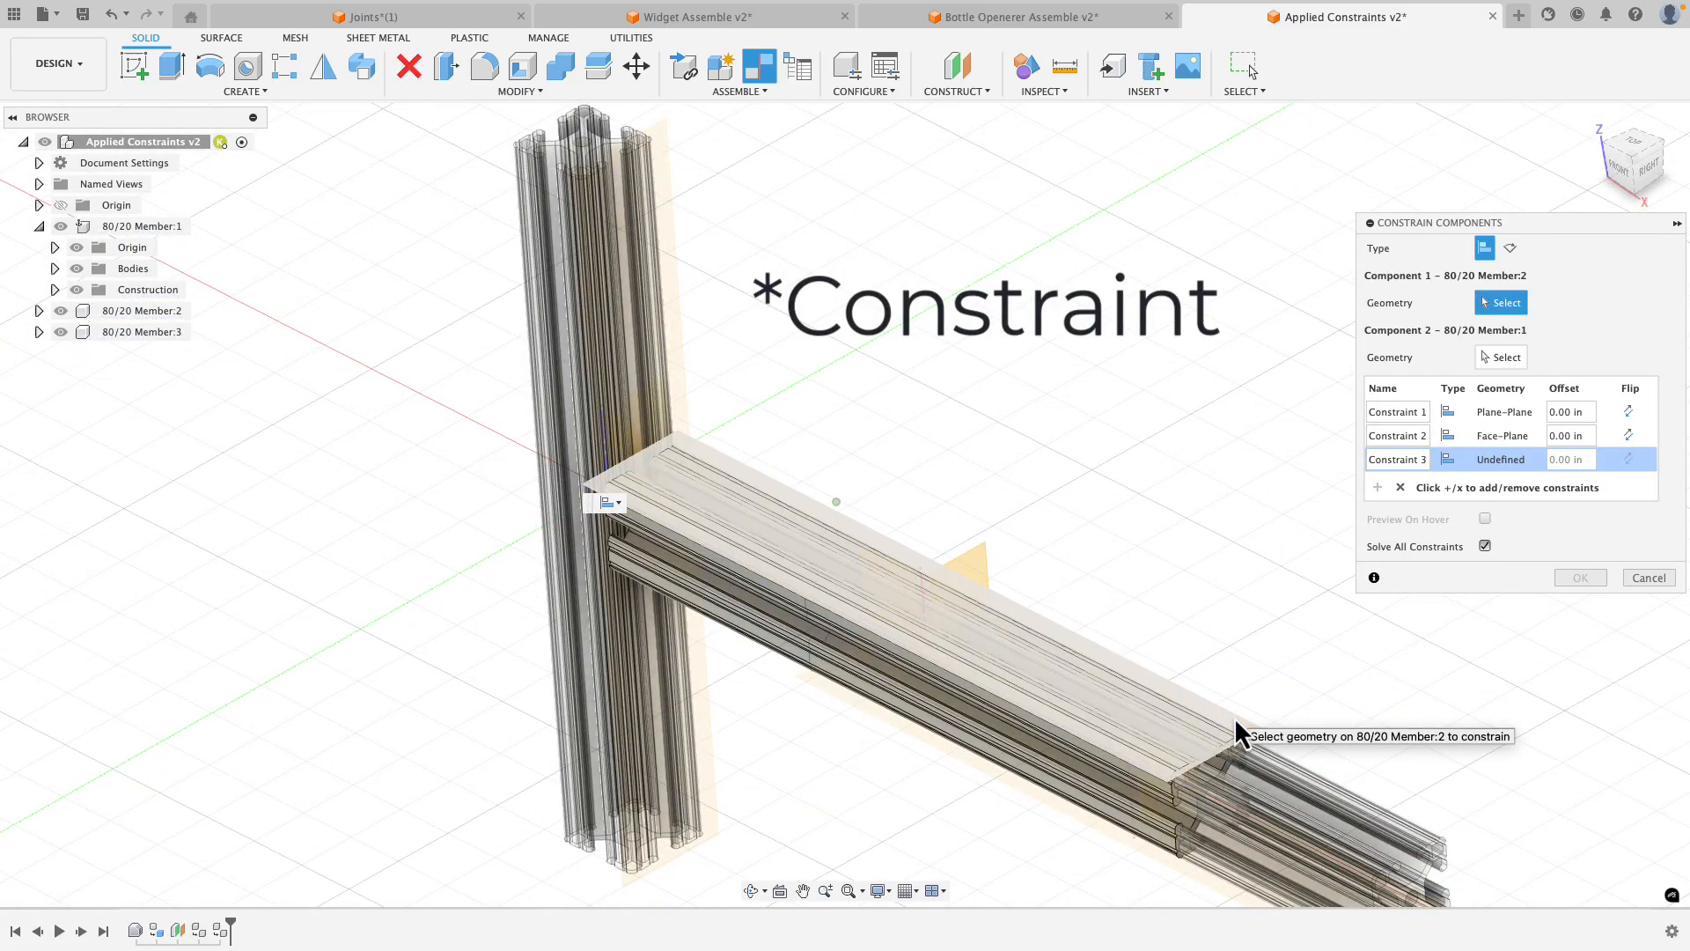
click(1234, 717)
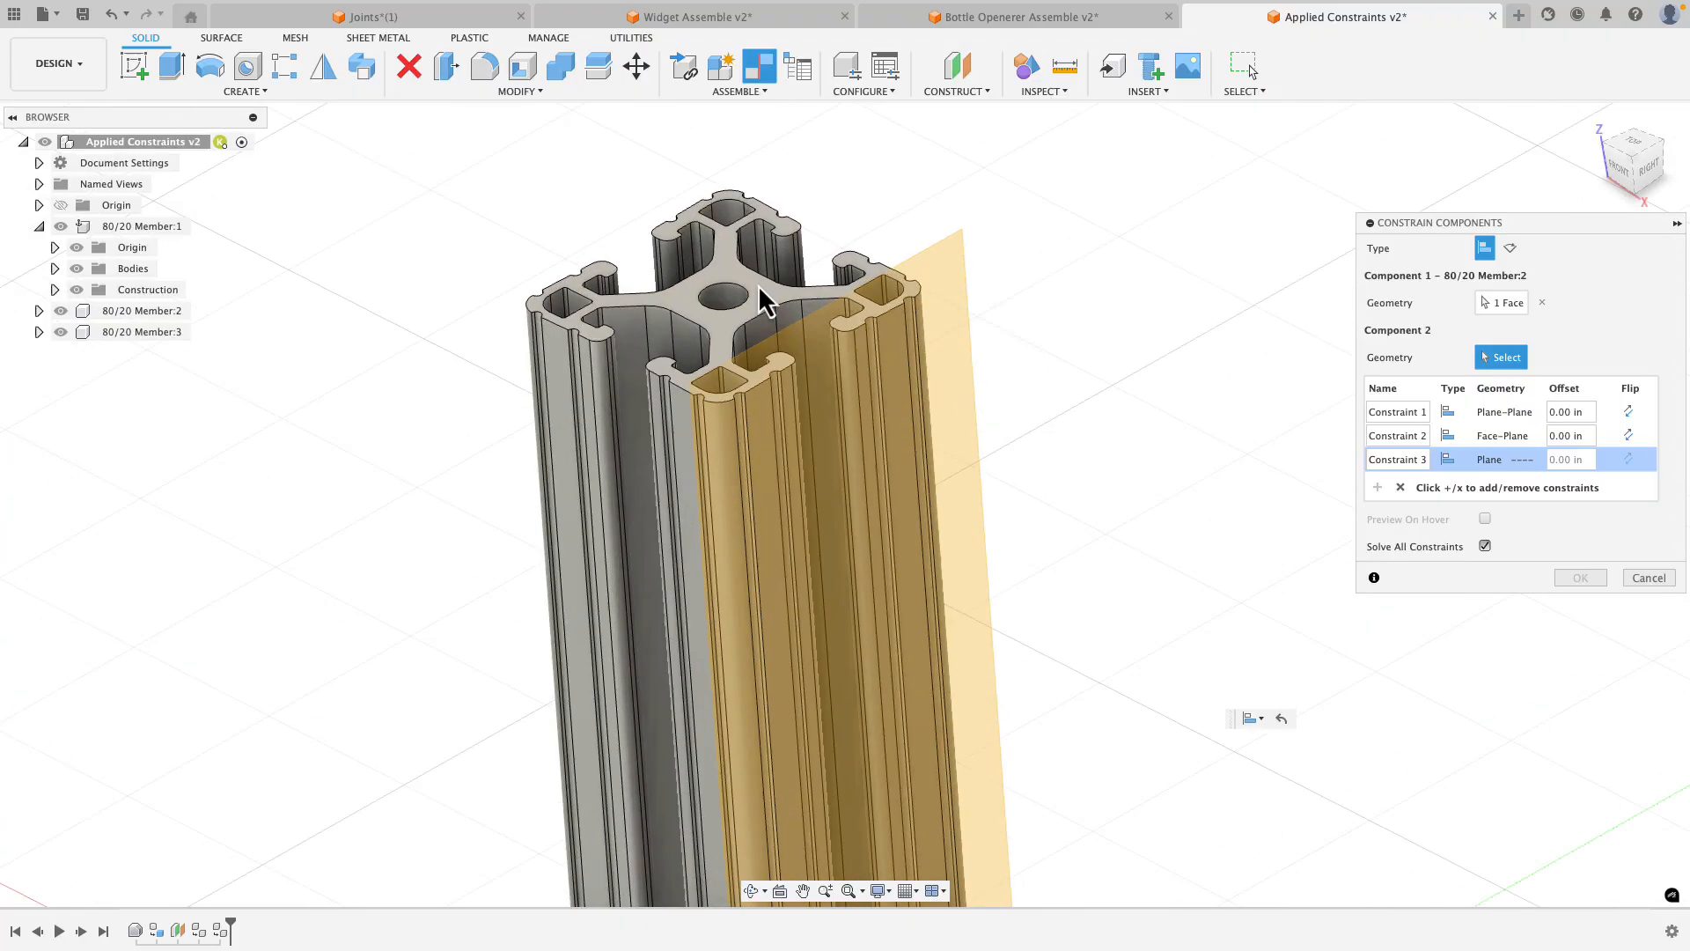
click(771, 299)
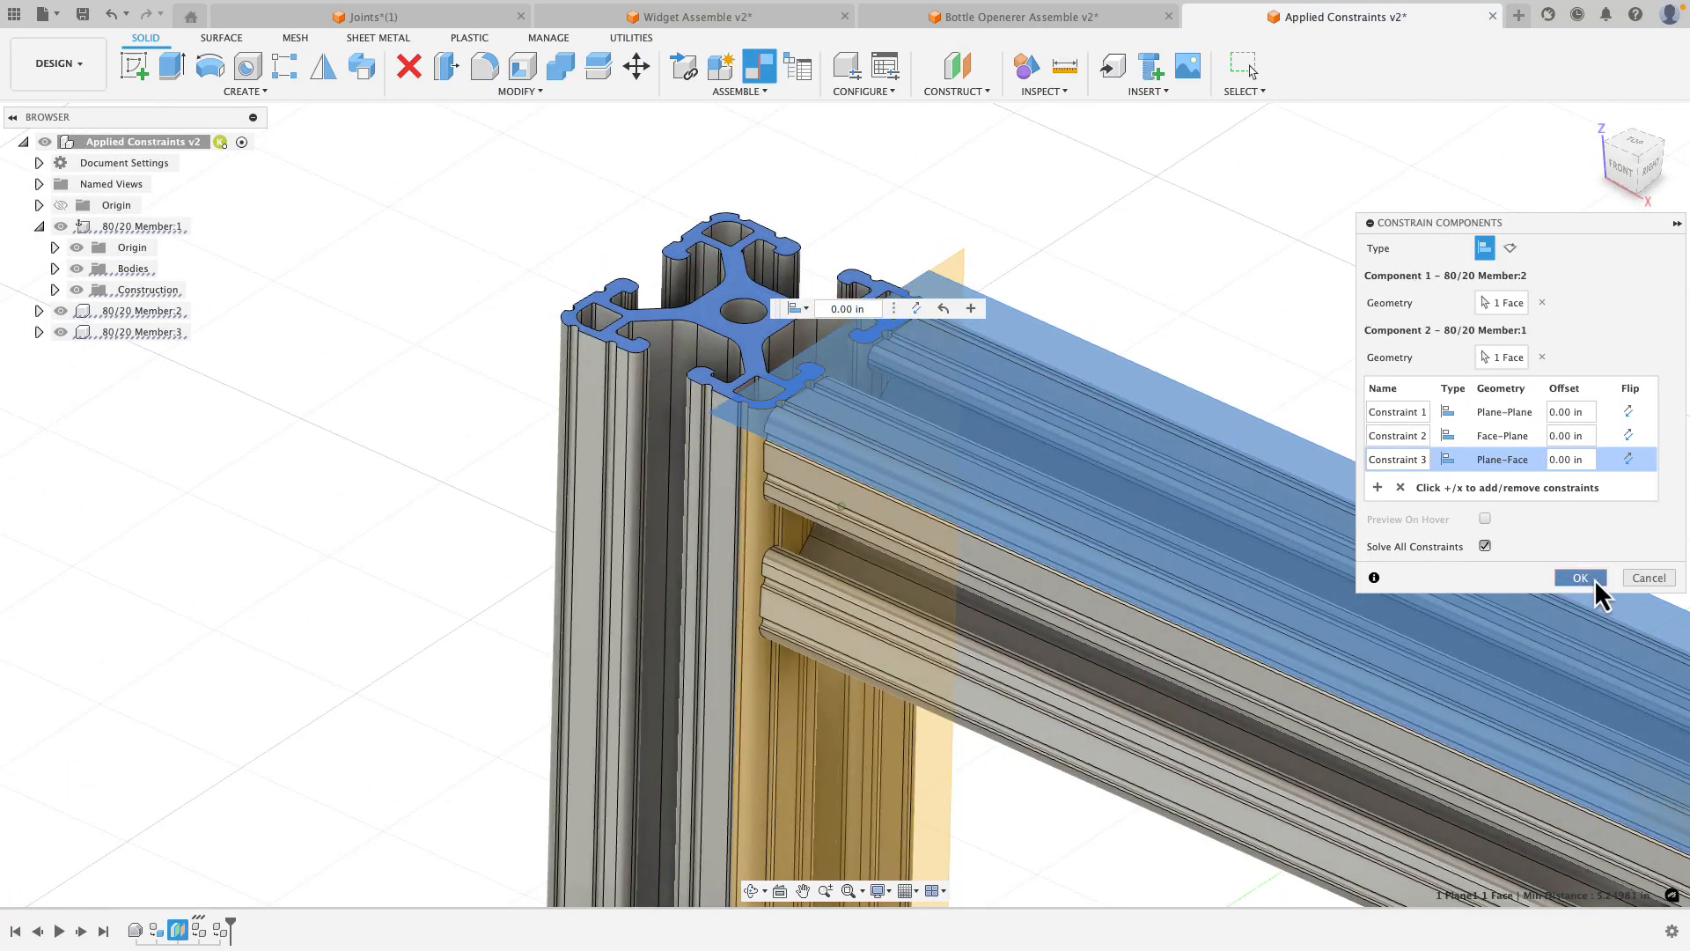
click(1580, 578)
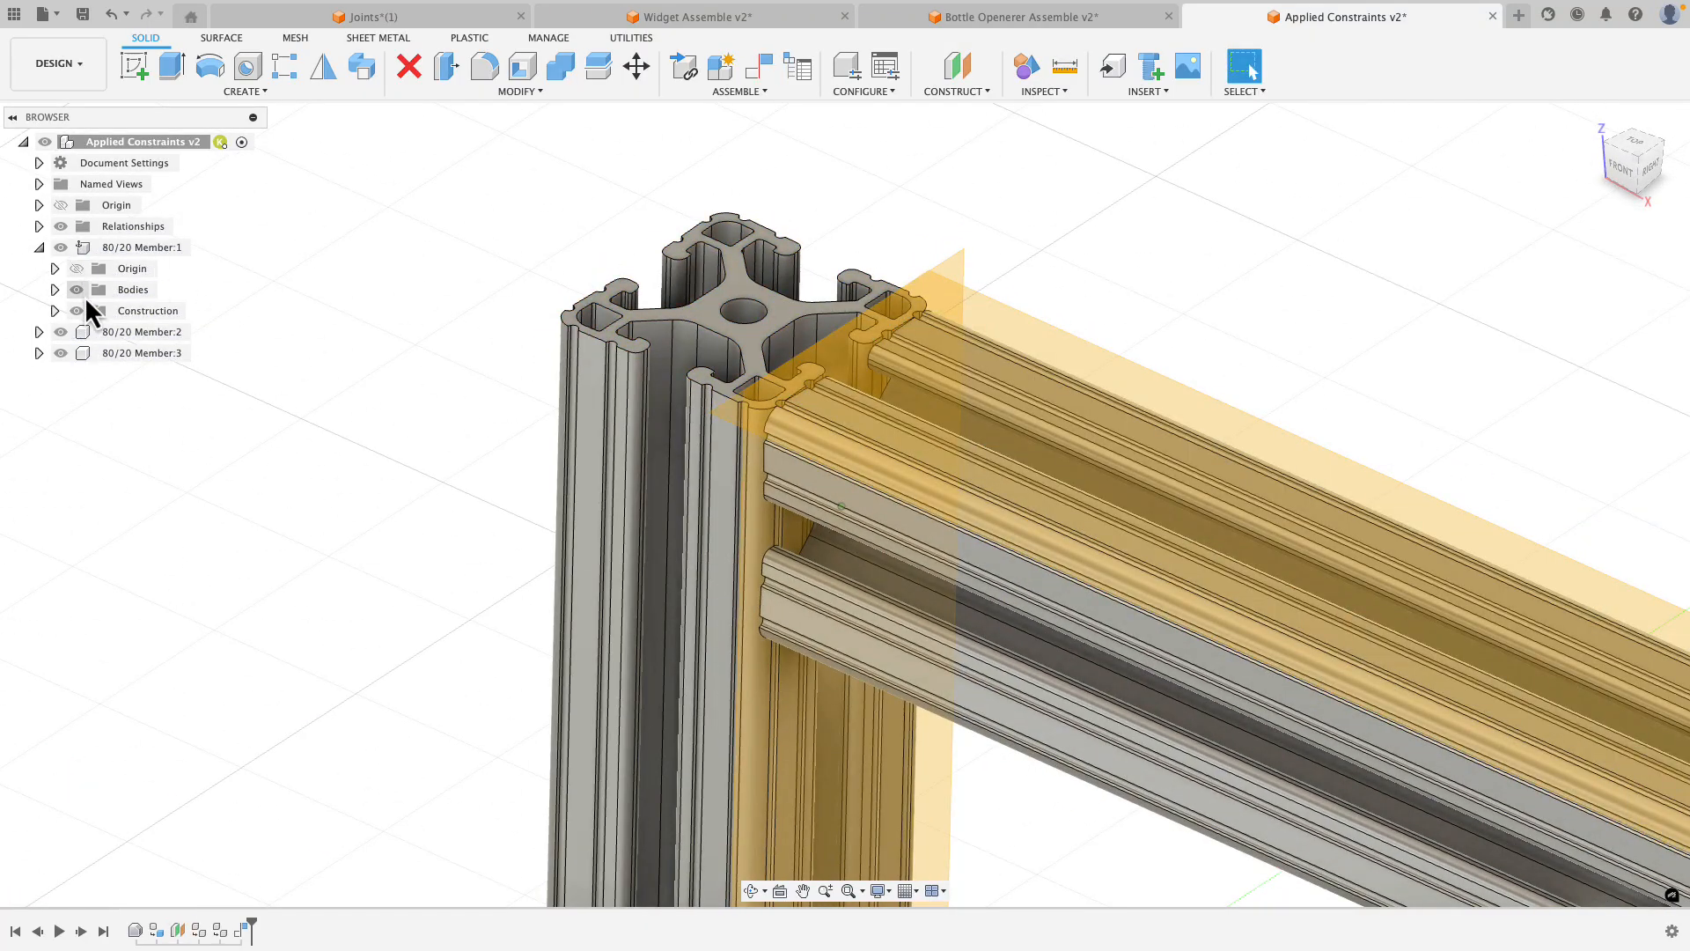
click(78, 310)
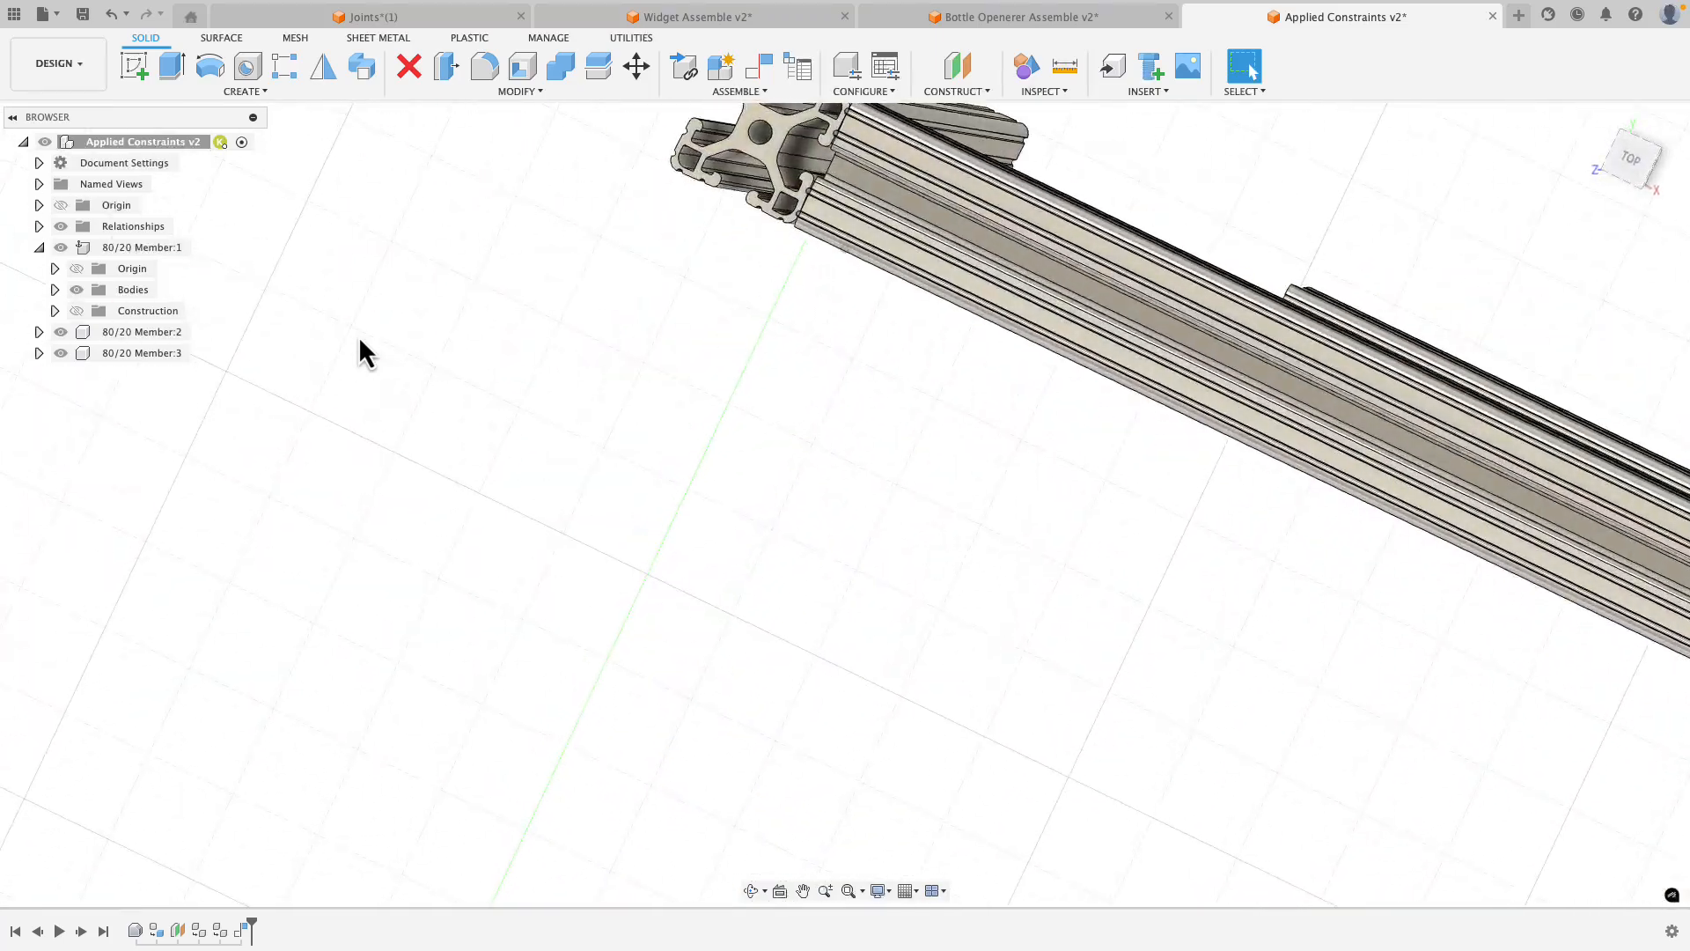
Examine the corner where Member:2 meets Member:1 from above and at an angle.
click(1636, 165)
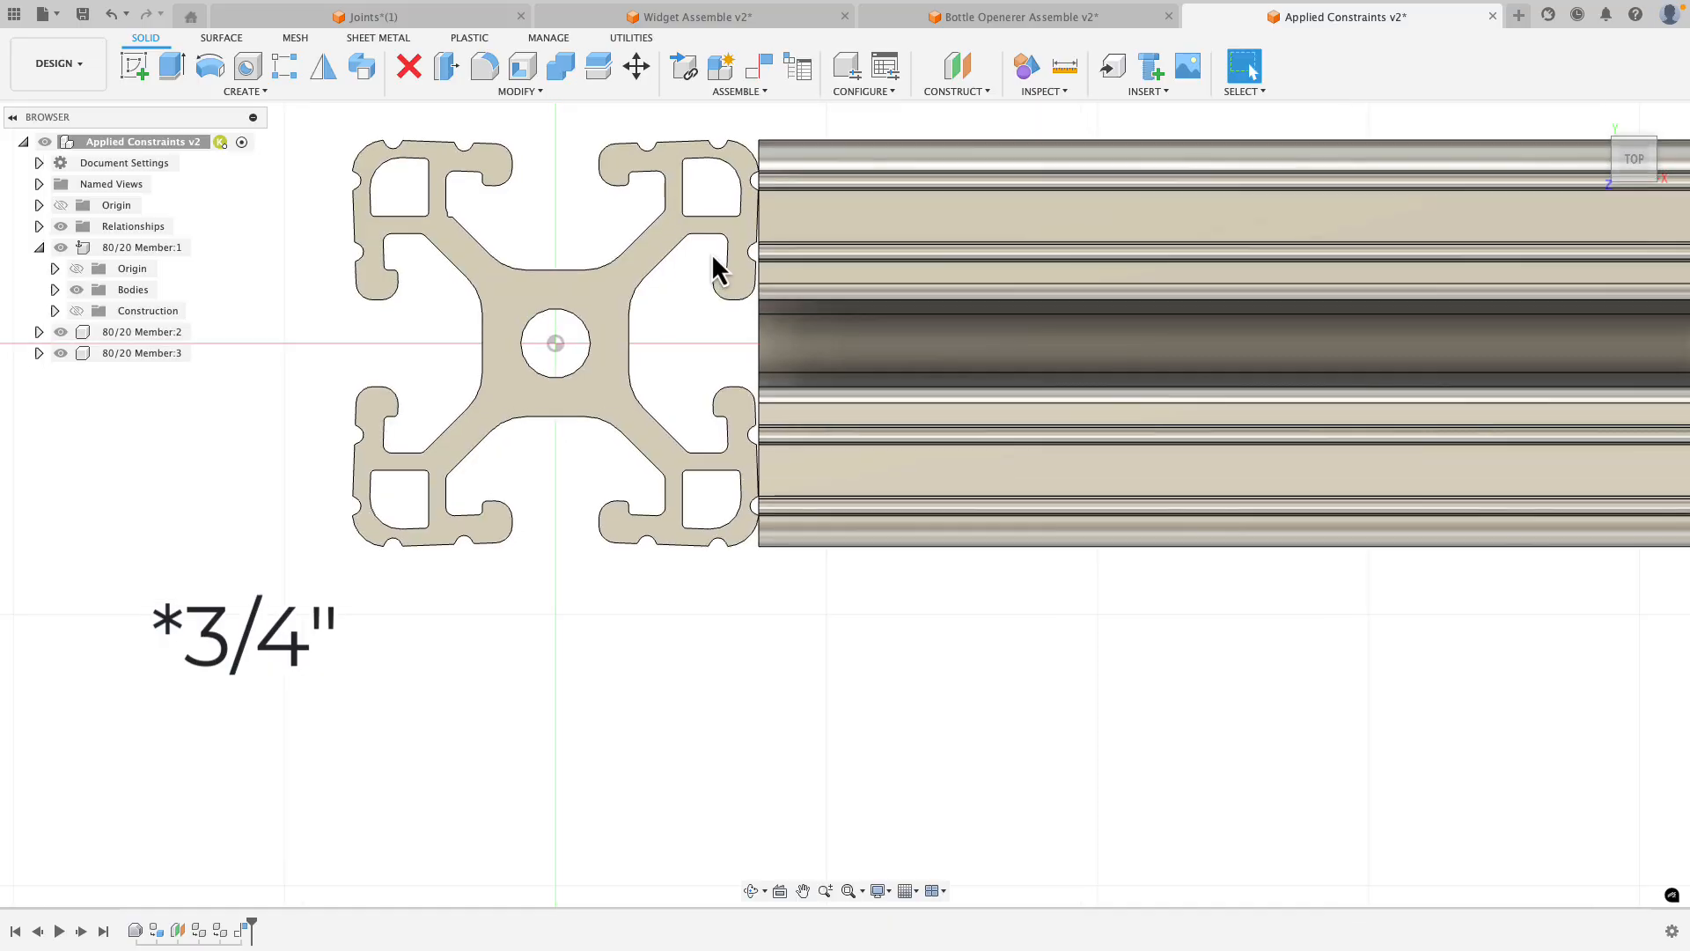
scroll(769, 195, up, 3)
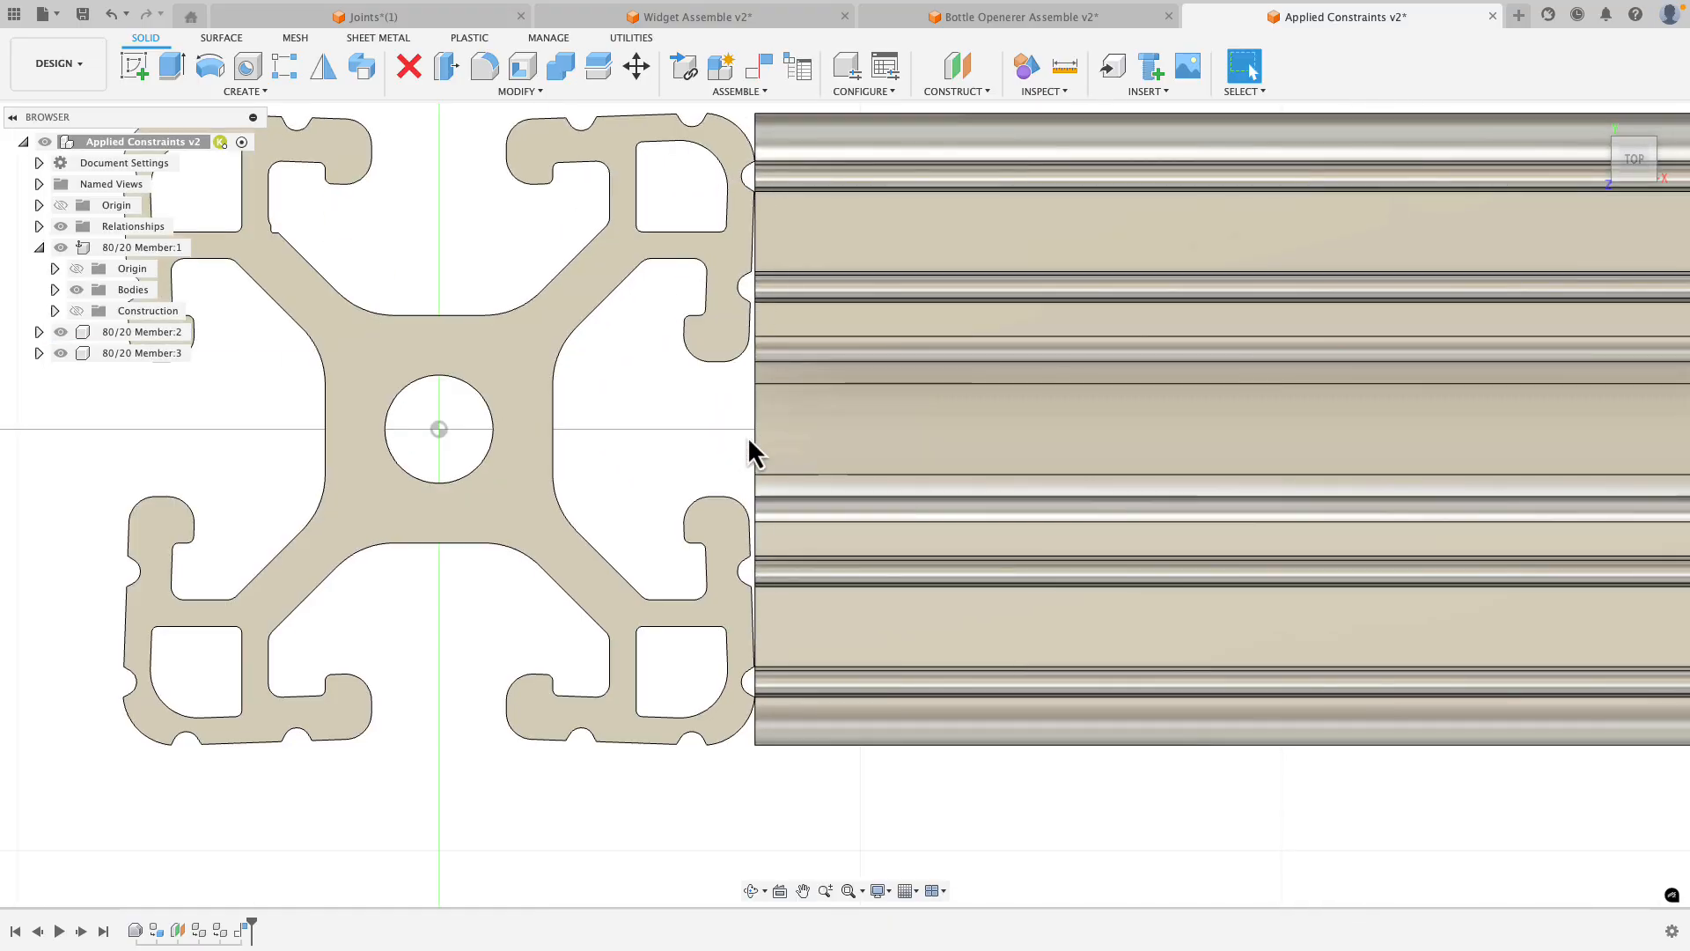
scroll(748, 440, down, 2)
shift+scroll(748, 440, down, 10)
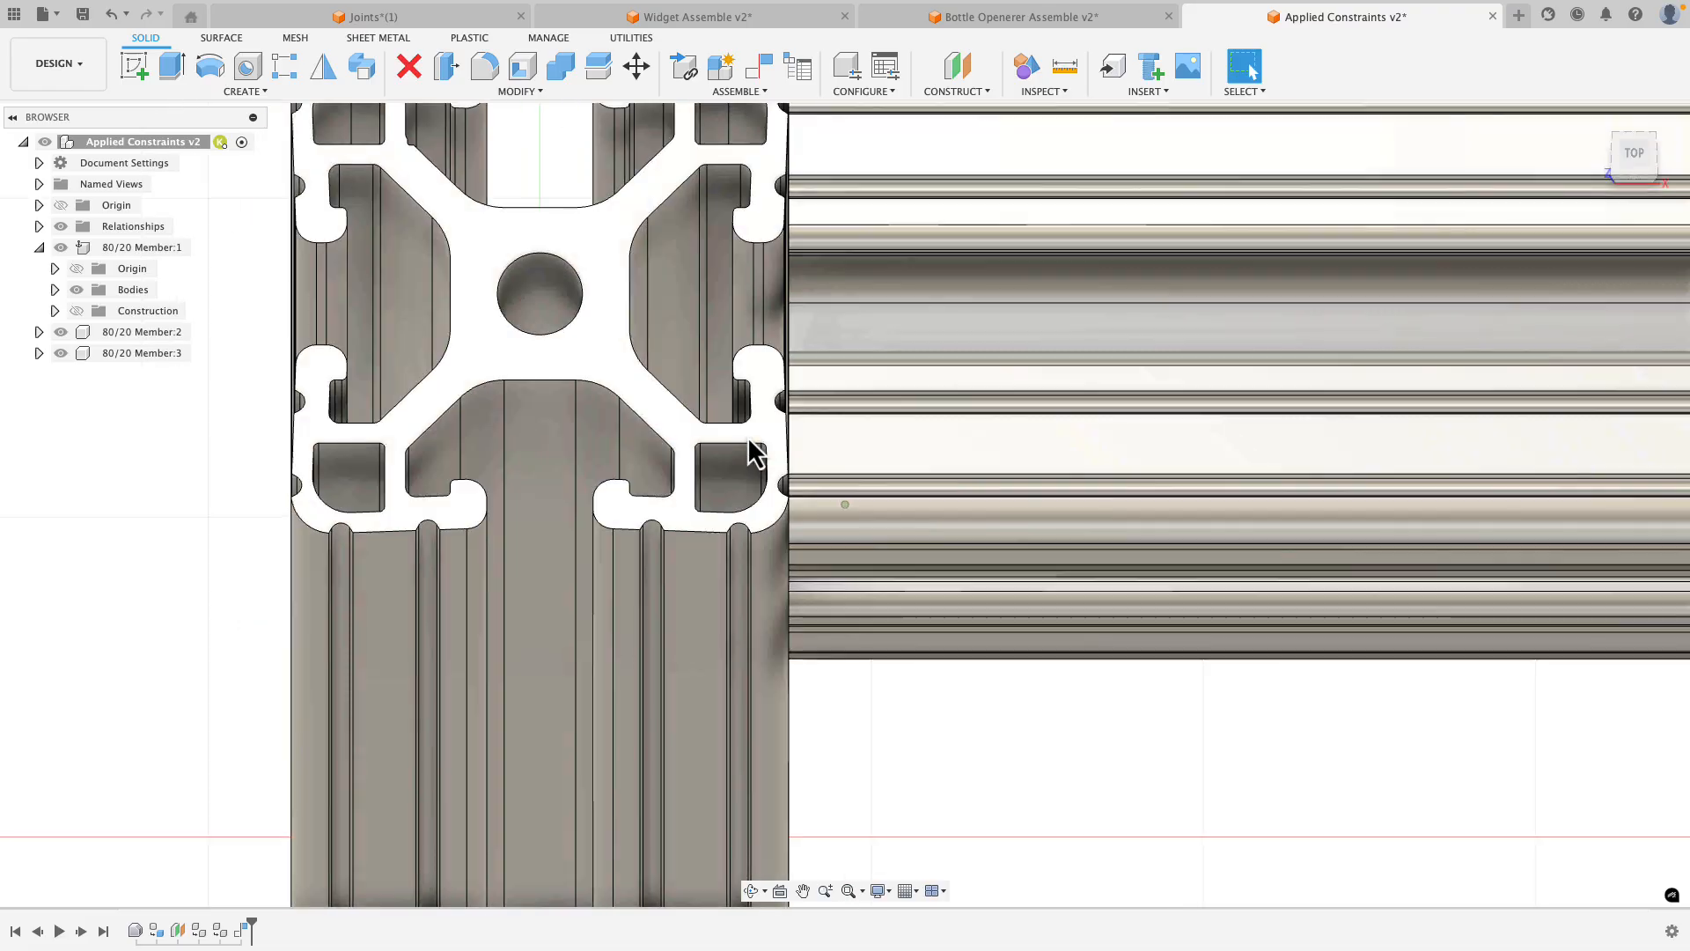
scroll(753, 453, down, 4)
shift+middle_drag(754, 456, 1552, 215)
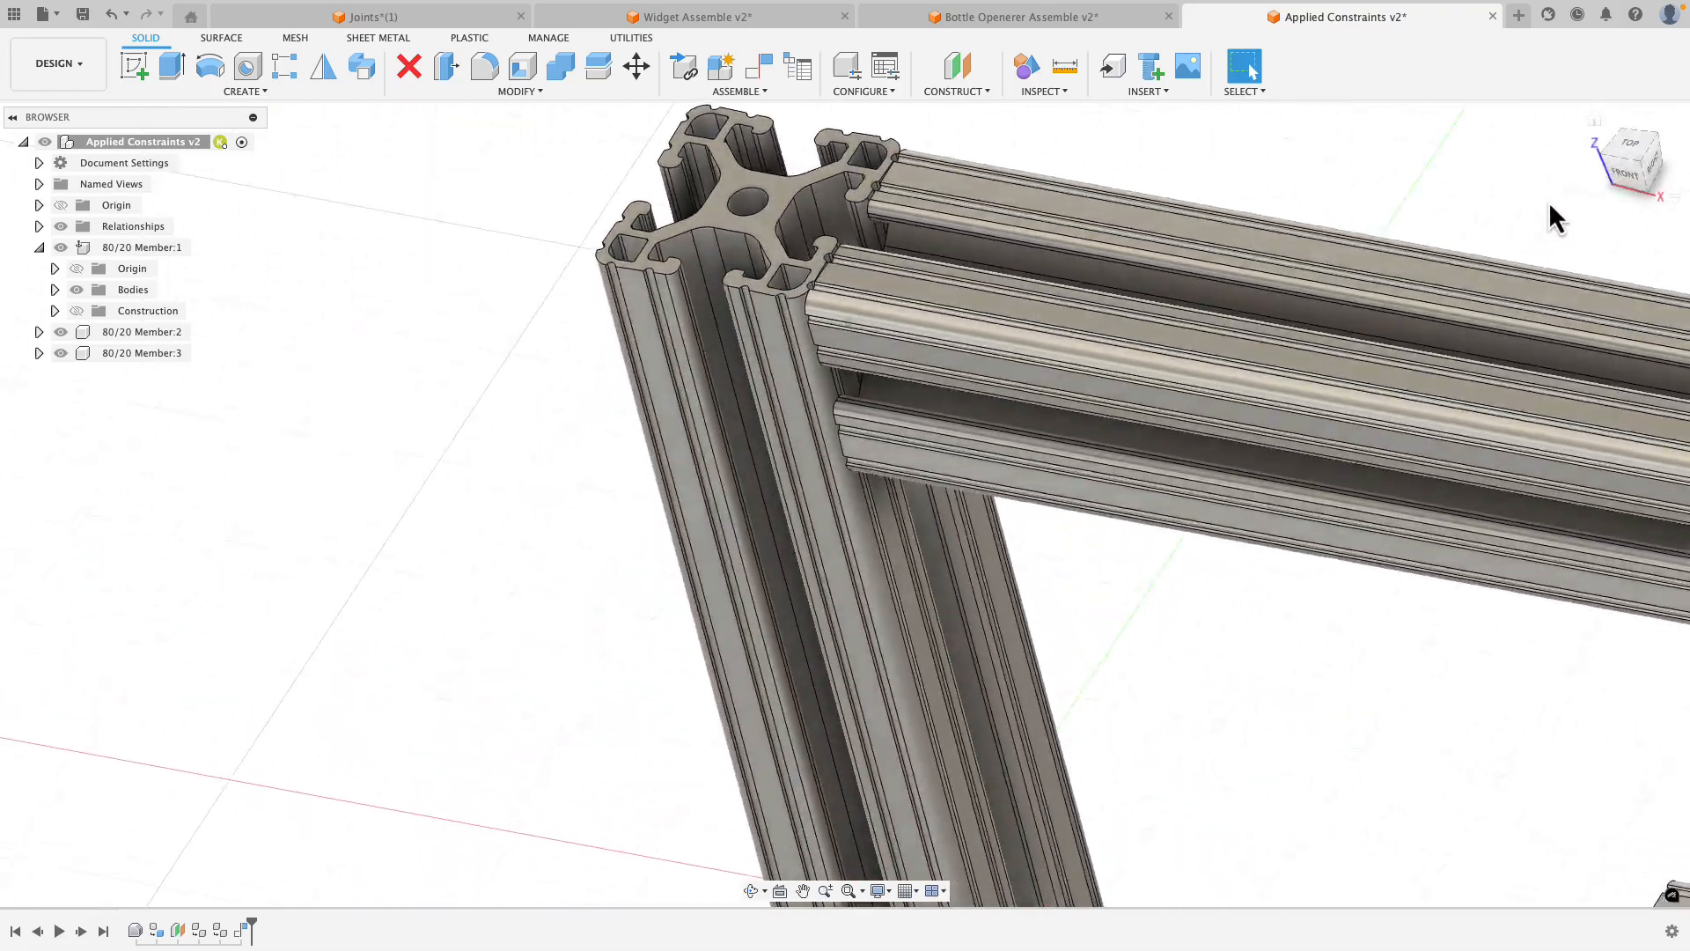
scroll(1550, 202, down, 5)
click(1638, 160)
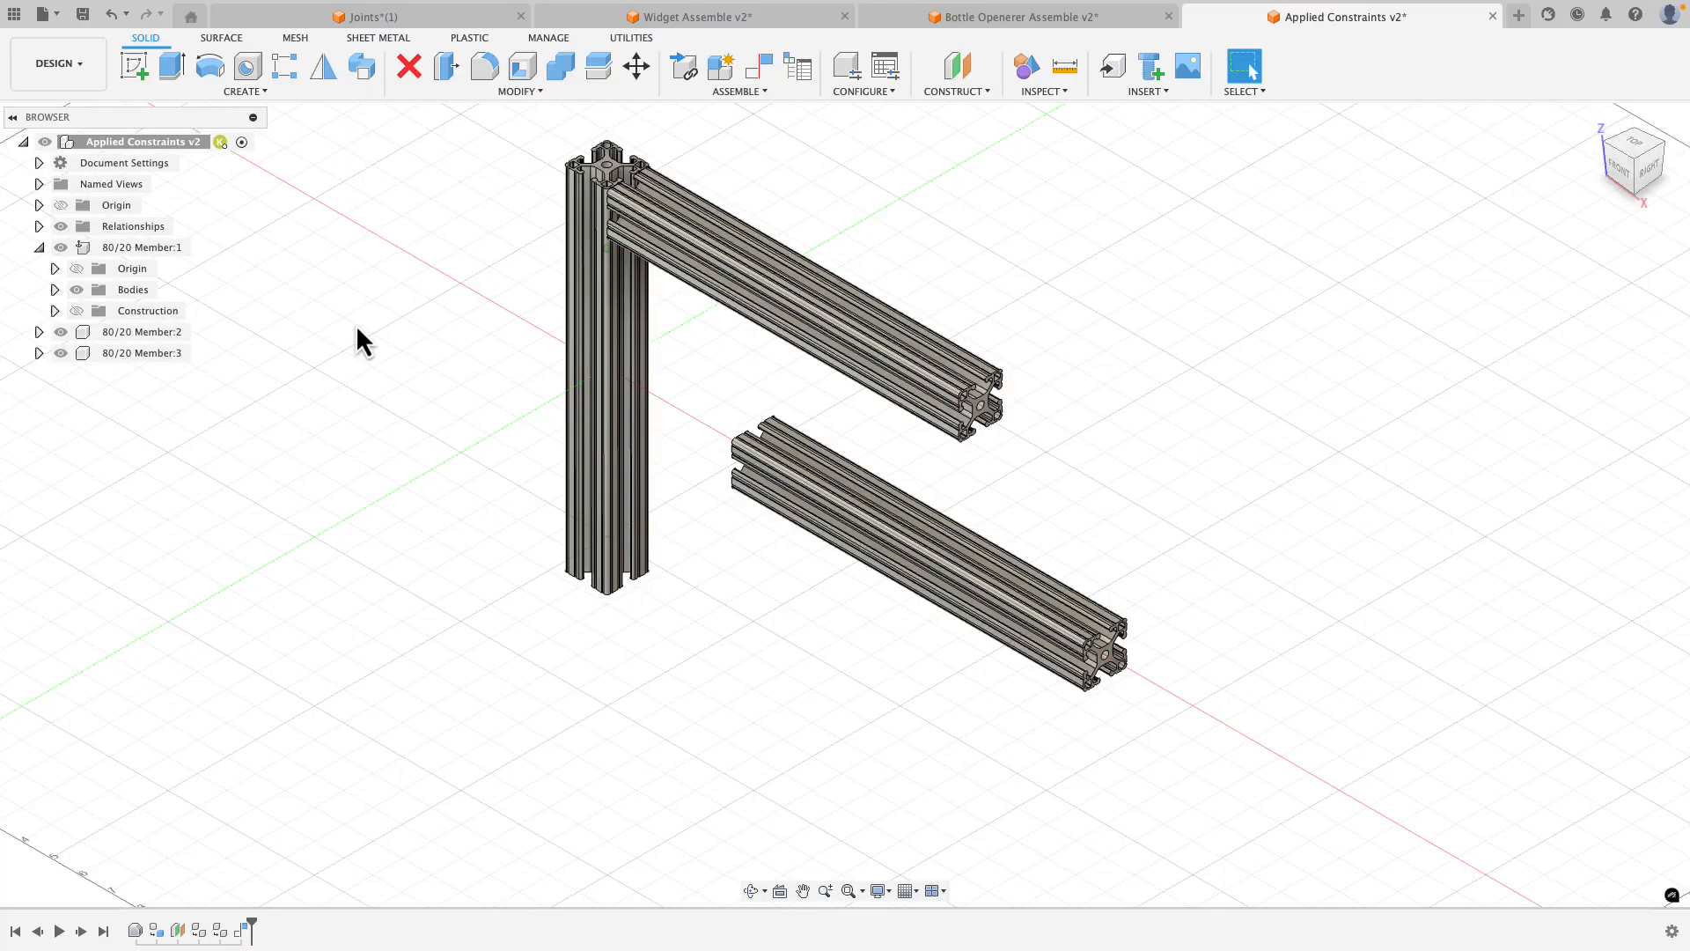
Show the origin planes and use Constrain Components to align an origin plane of Member:3 with the matching one on Member:1.
click(77, 269)
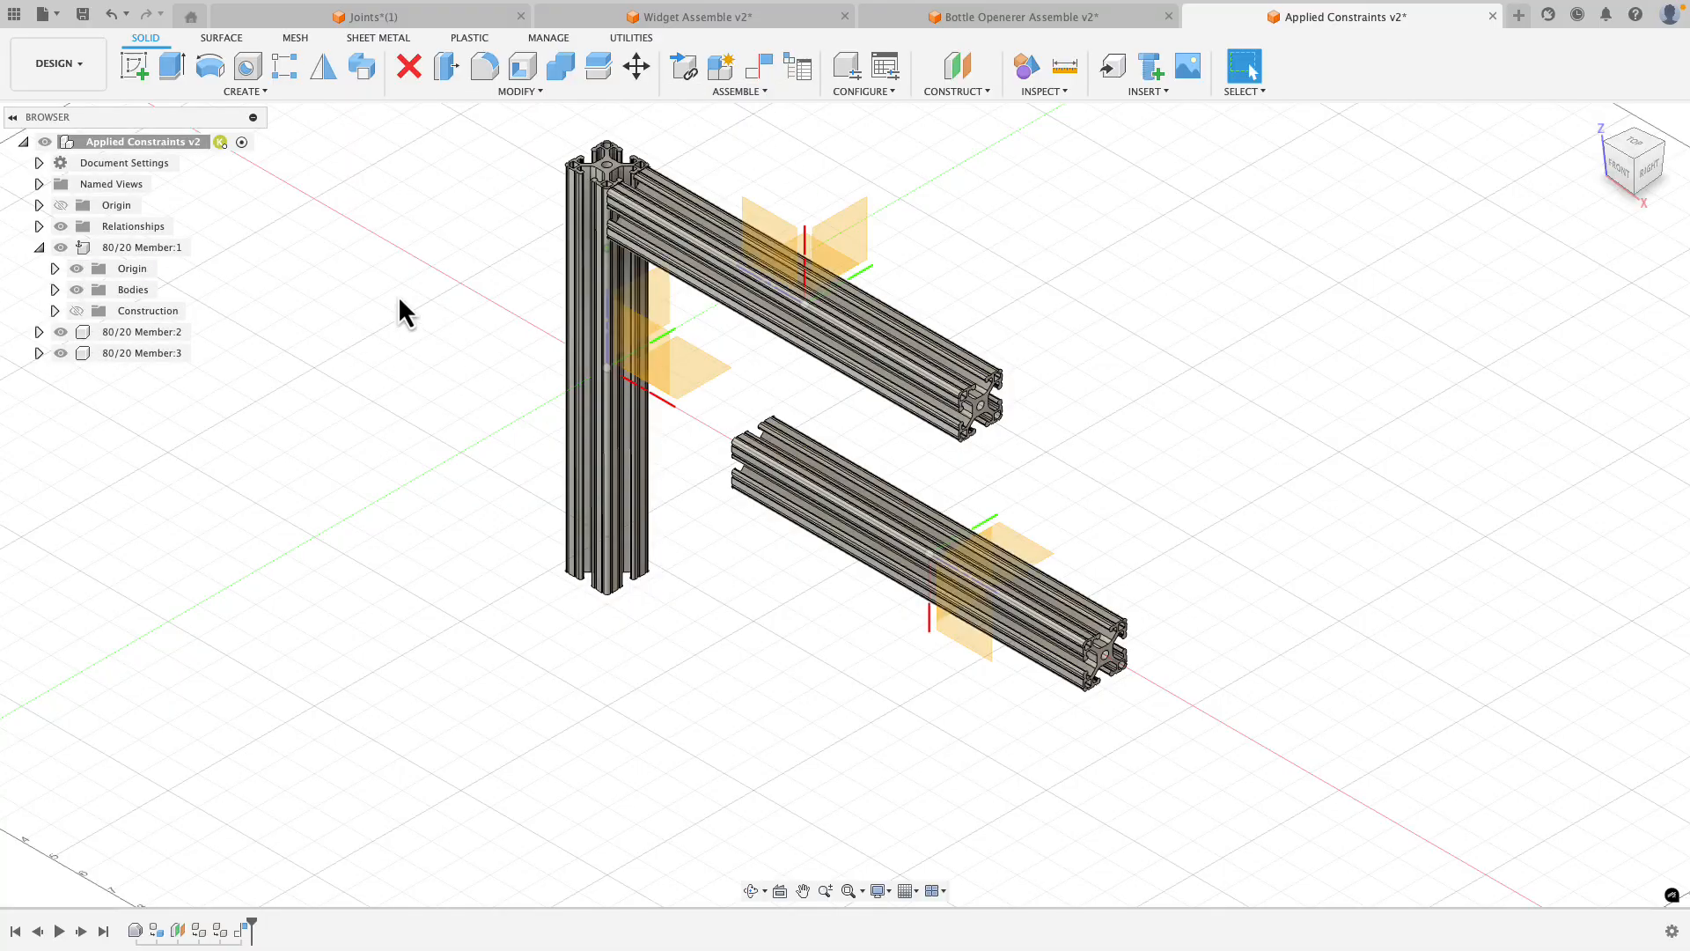
click(759, 67)
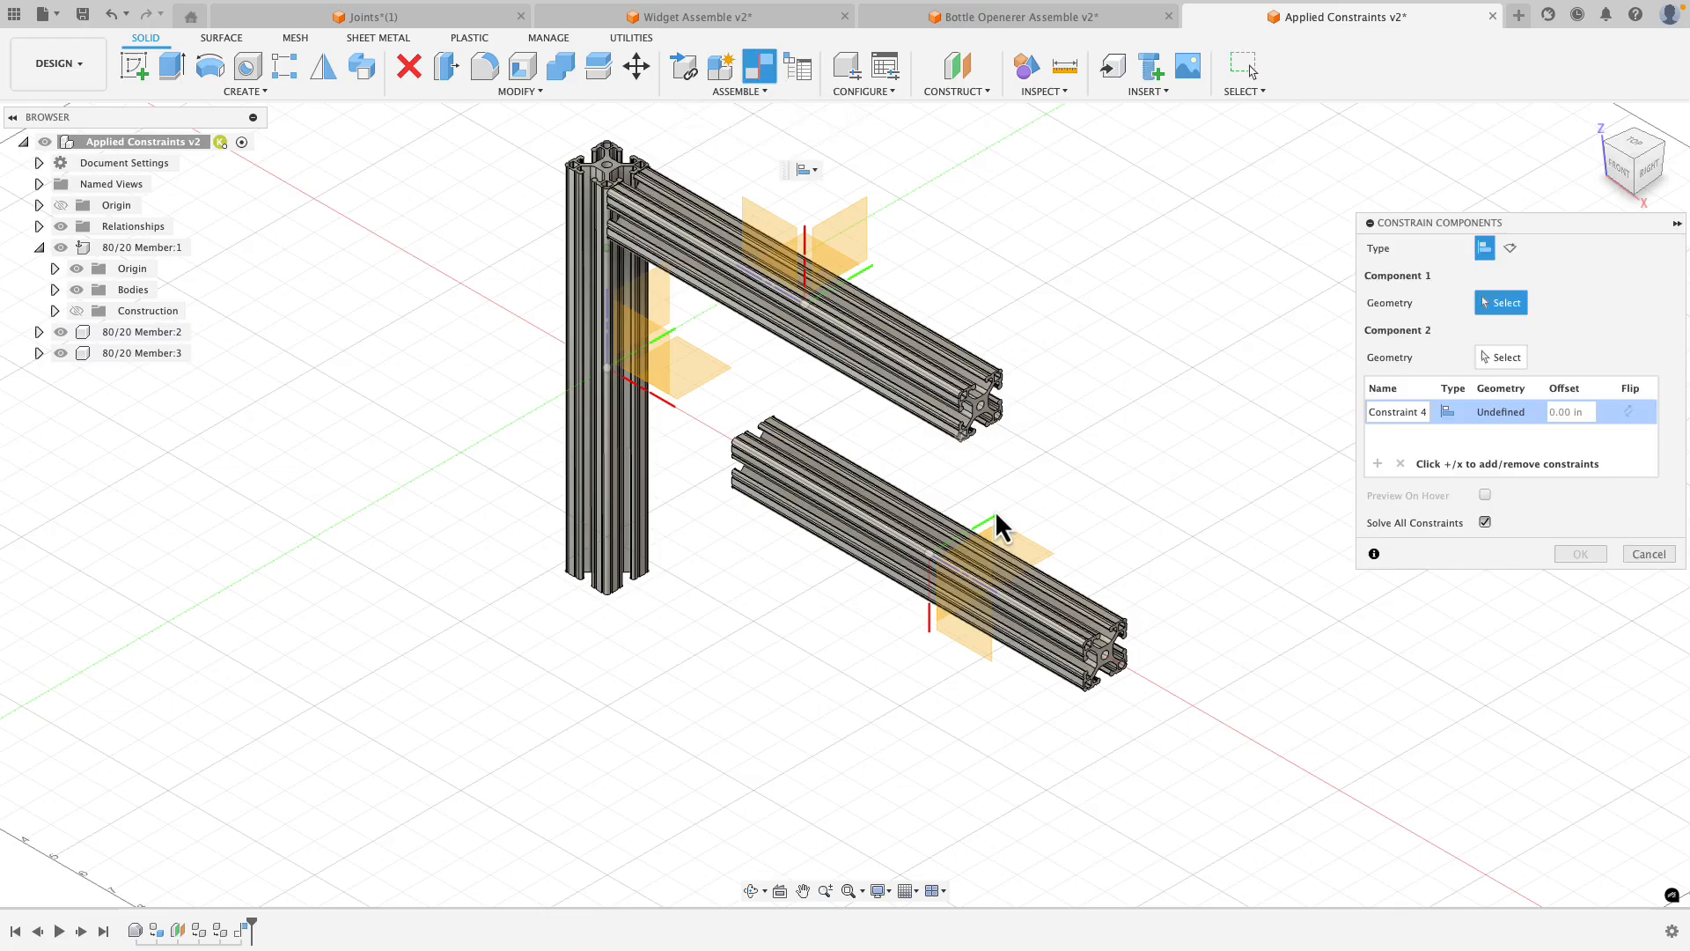
click(977, 666)
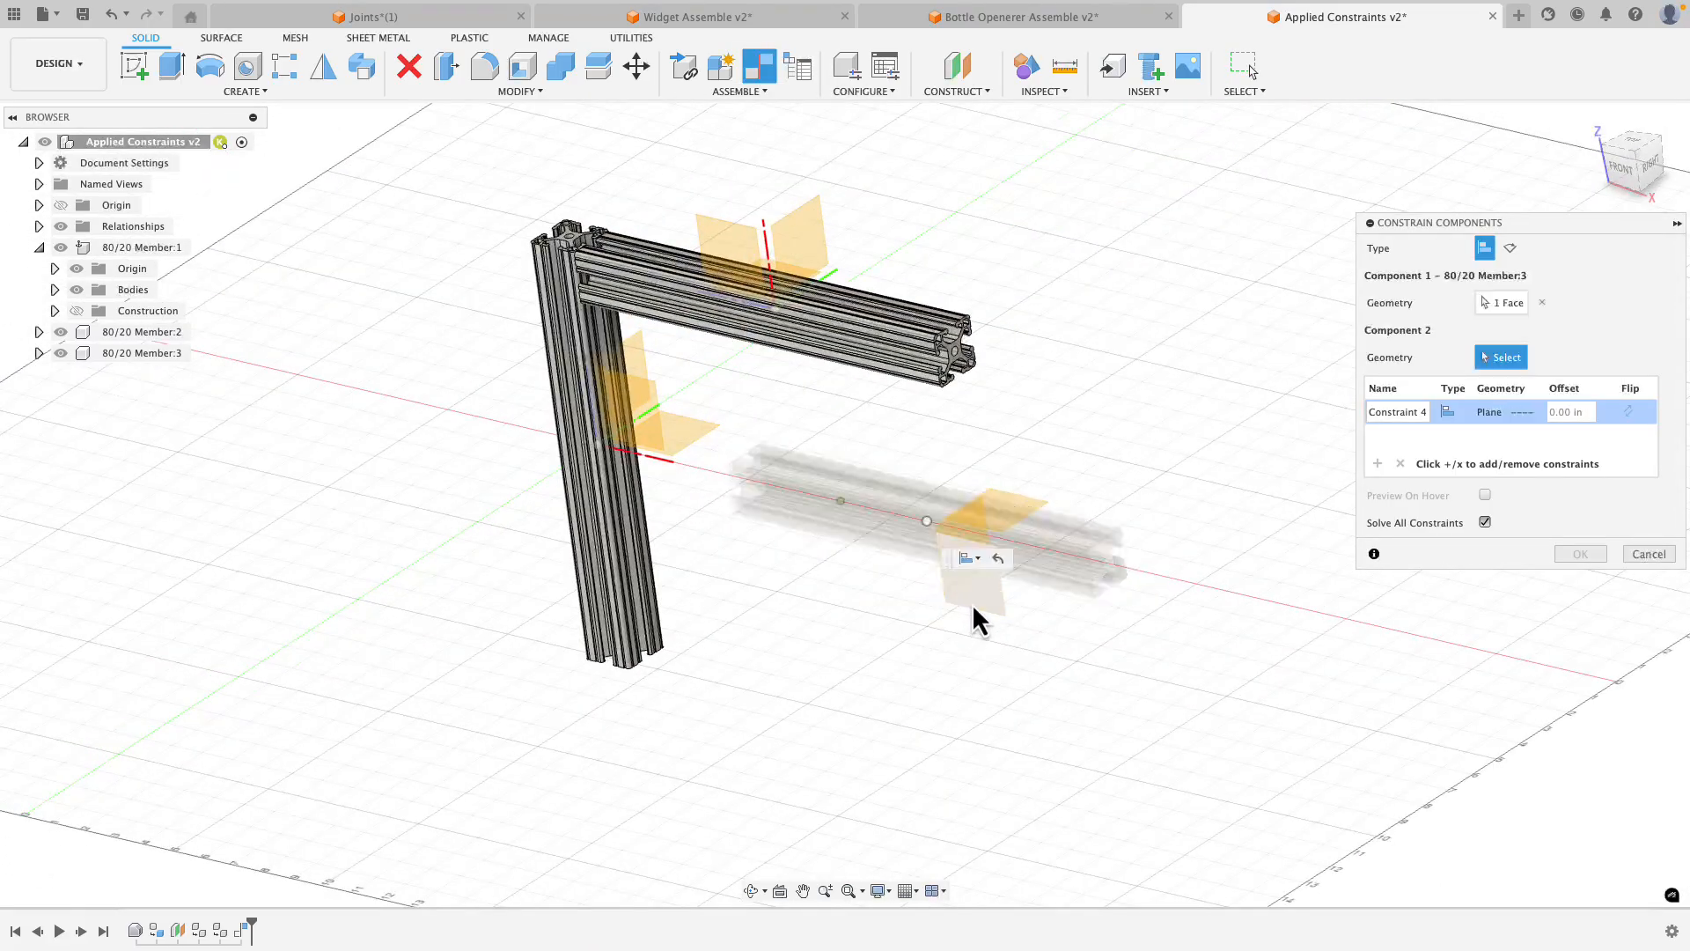
click(651, 392)
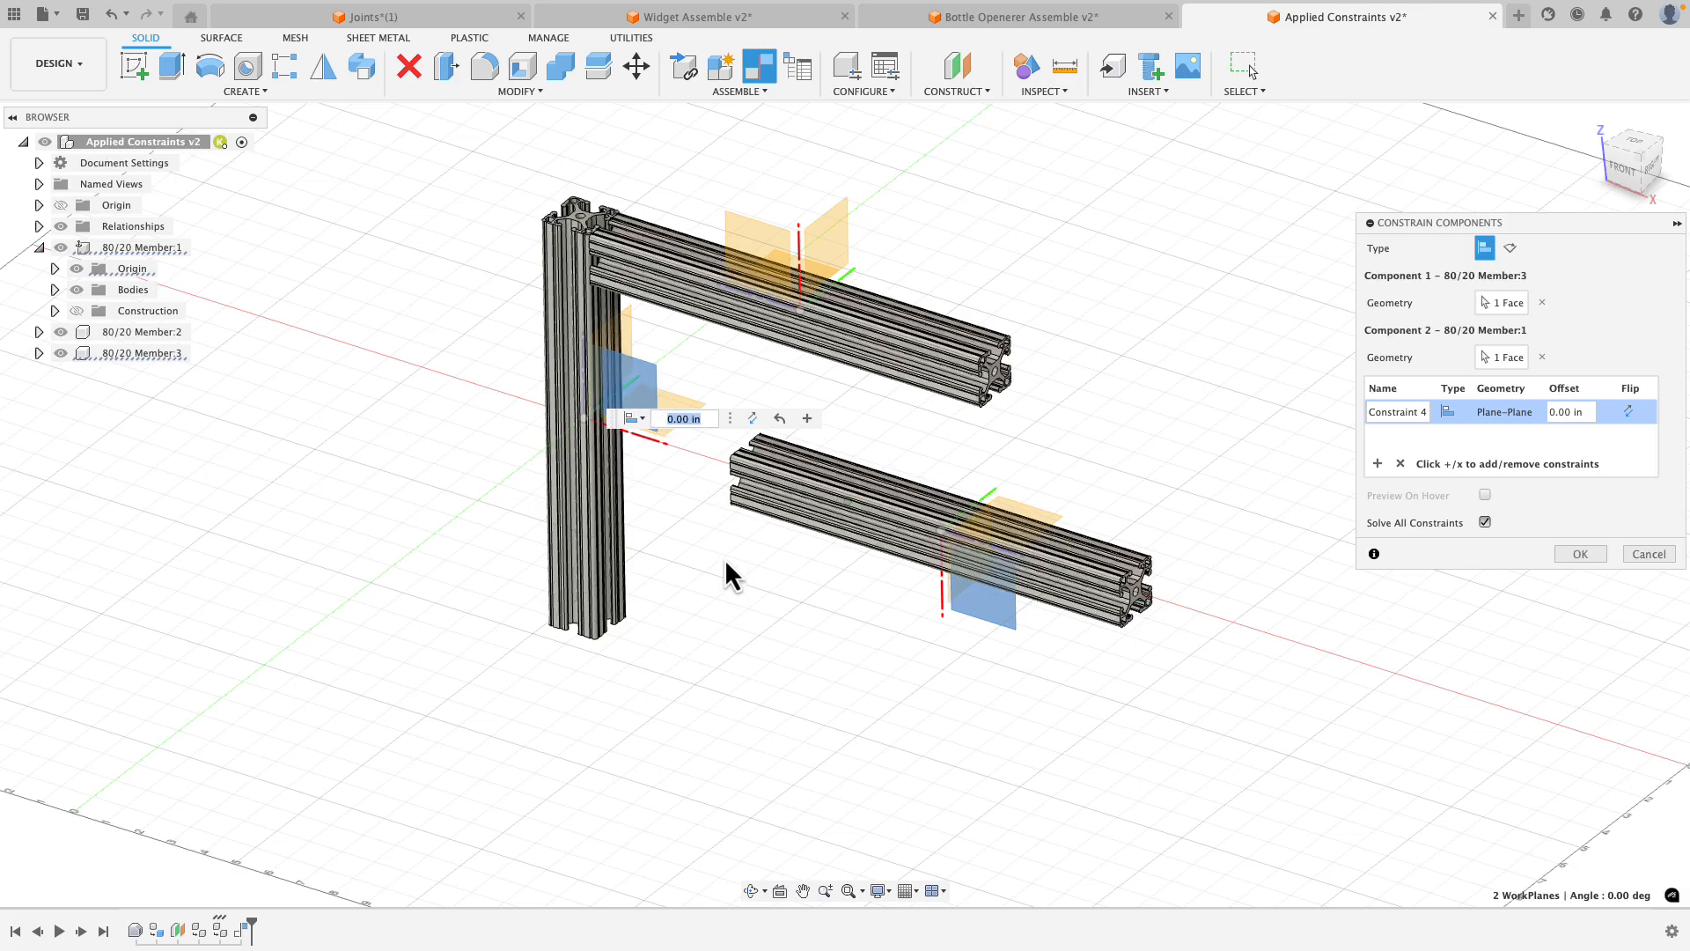
Add a second constraint placing the near end face of Member:3 on the side construction plane of Member:1, showing the construction planes.
click(1378, 463)
shift+middle_drag(915, 577, 815, 545)
scroll(726, 491, up, 6)
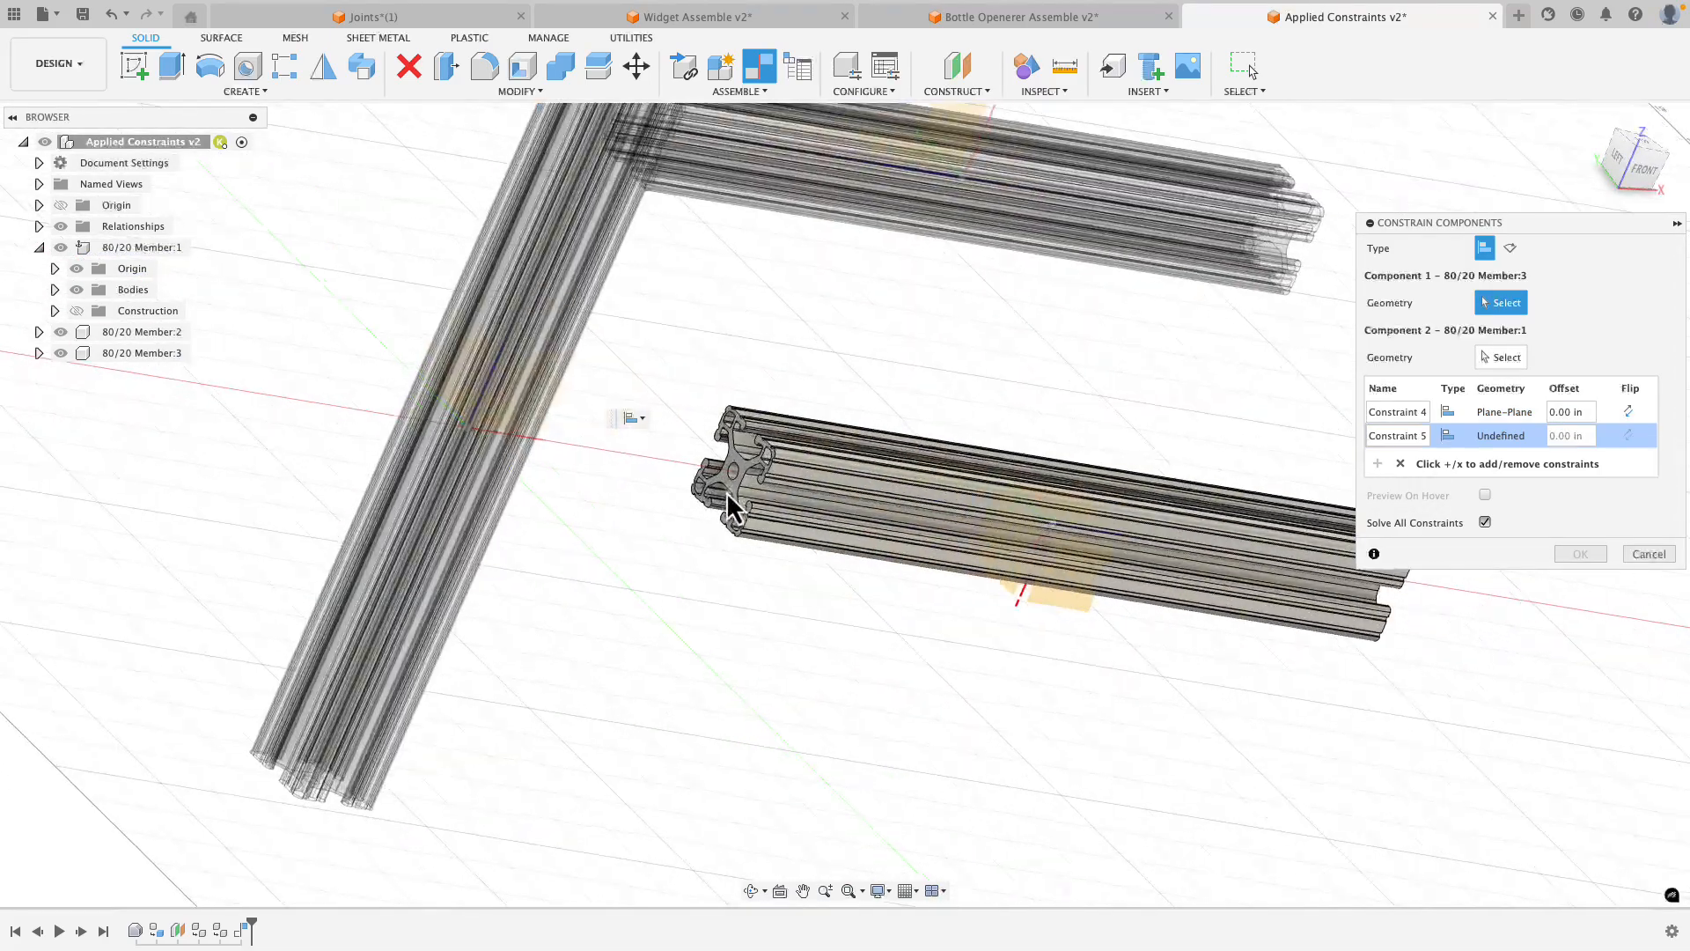
click(748, 445)
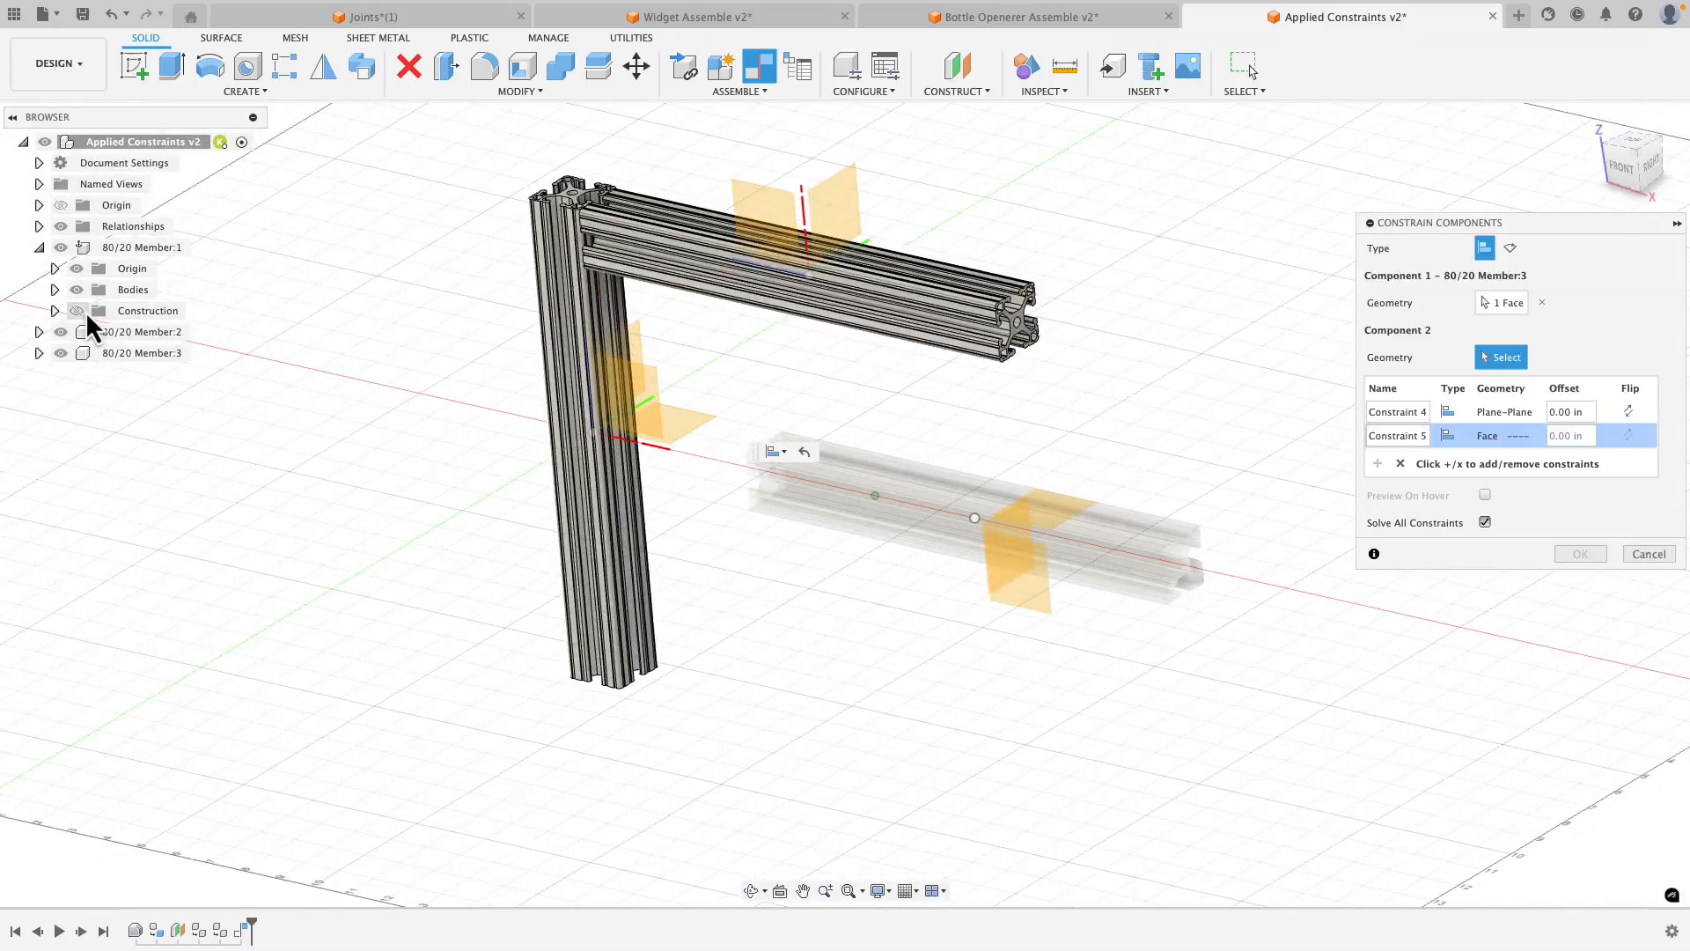
click(627, 563)
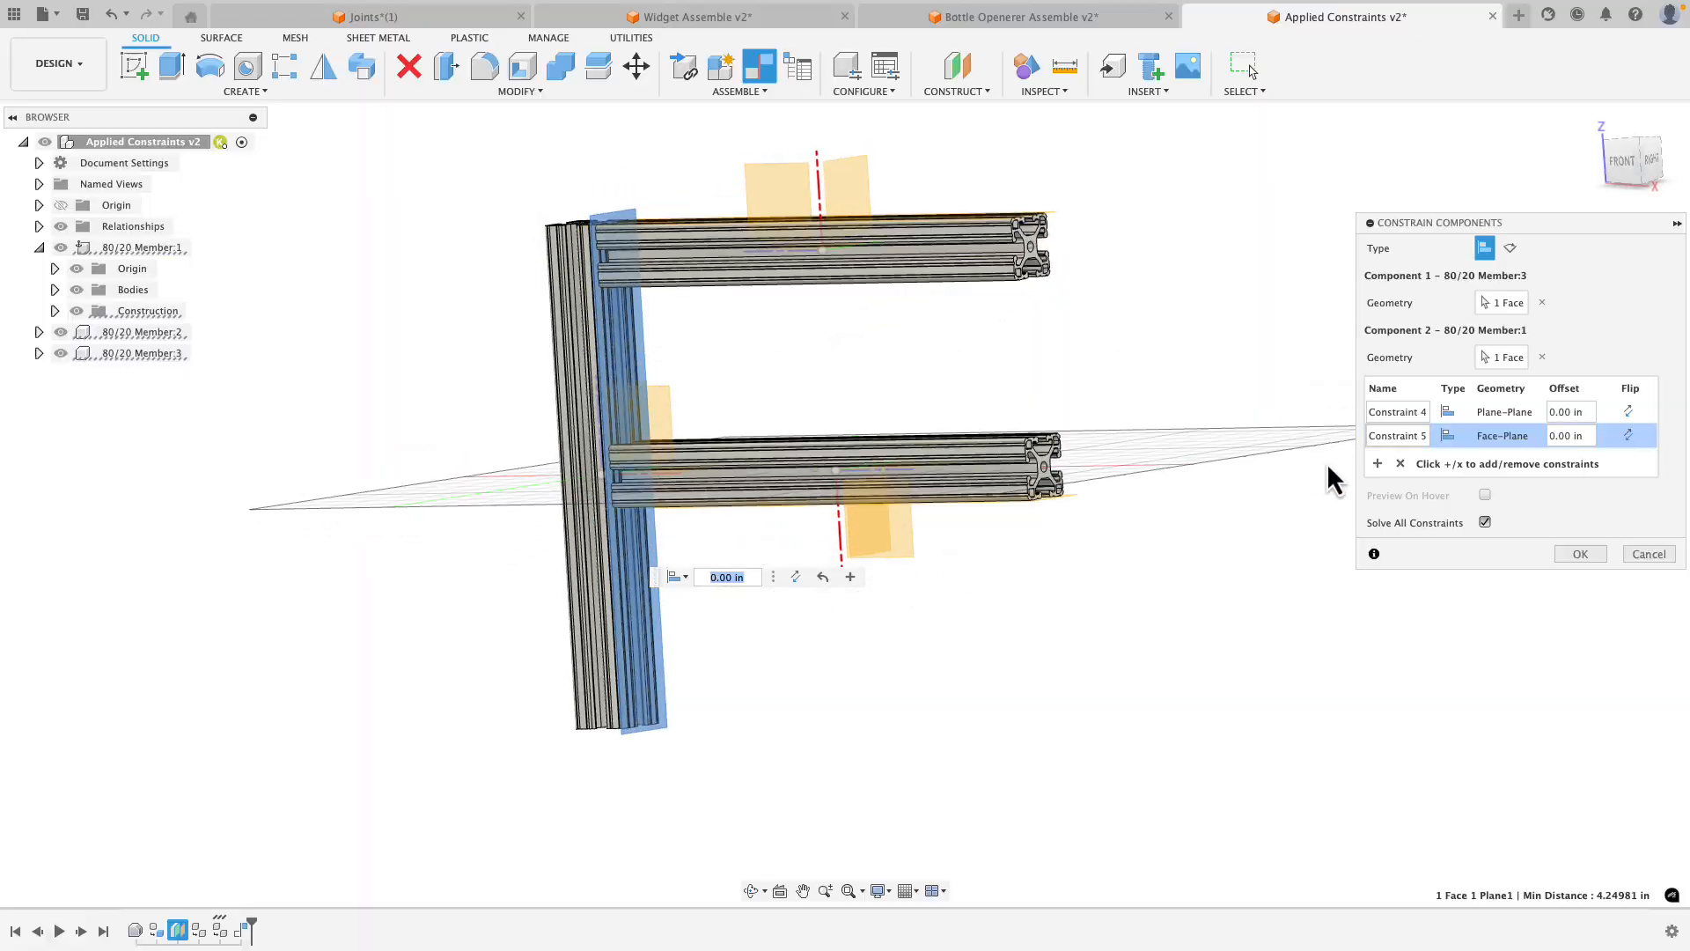
Add a third constraint aligning Member:3's lower construction plane with Member:1's bottom end face, and finish the command.
click(1379, 463)
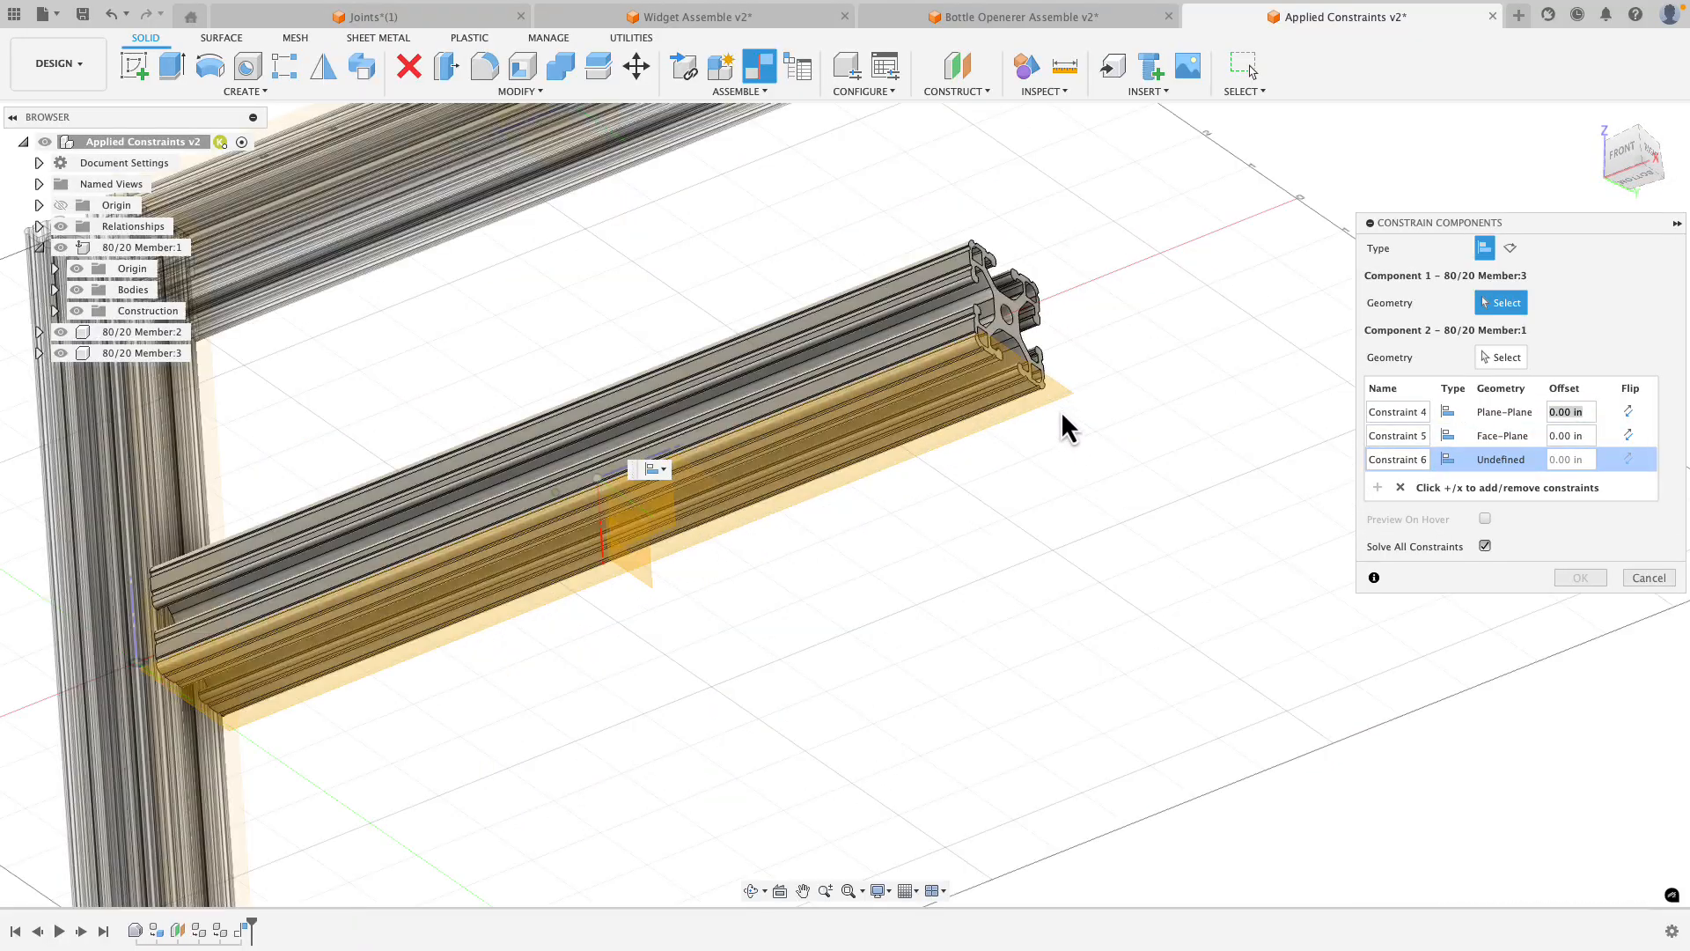
click(1053, 398)
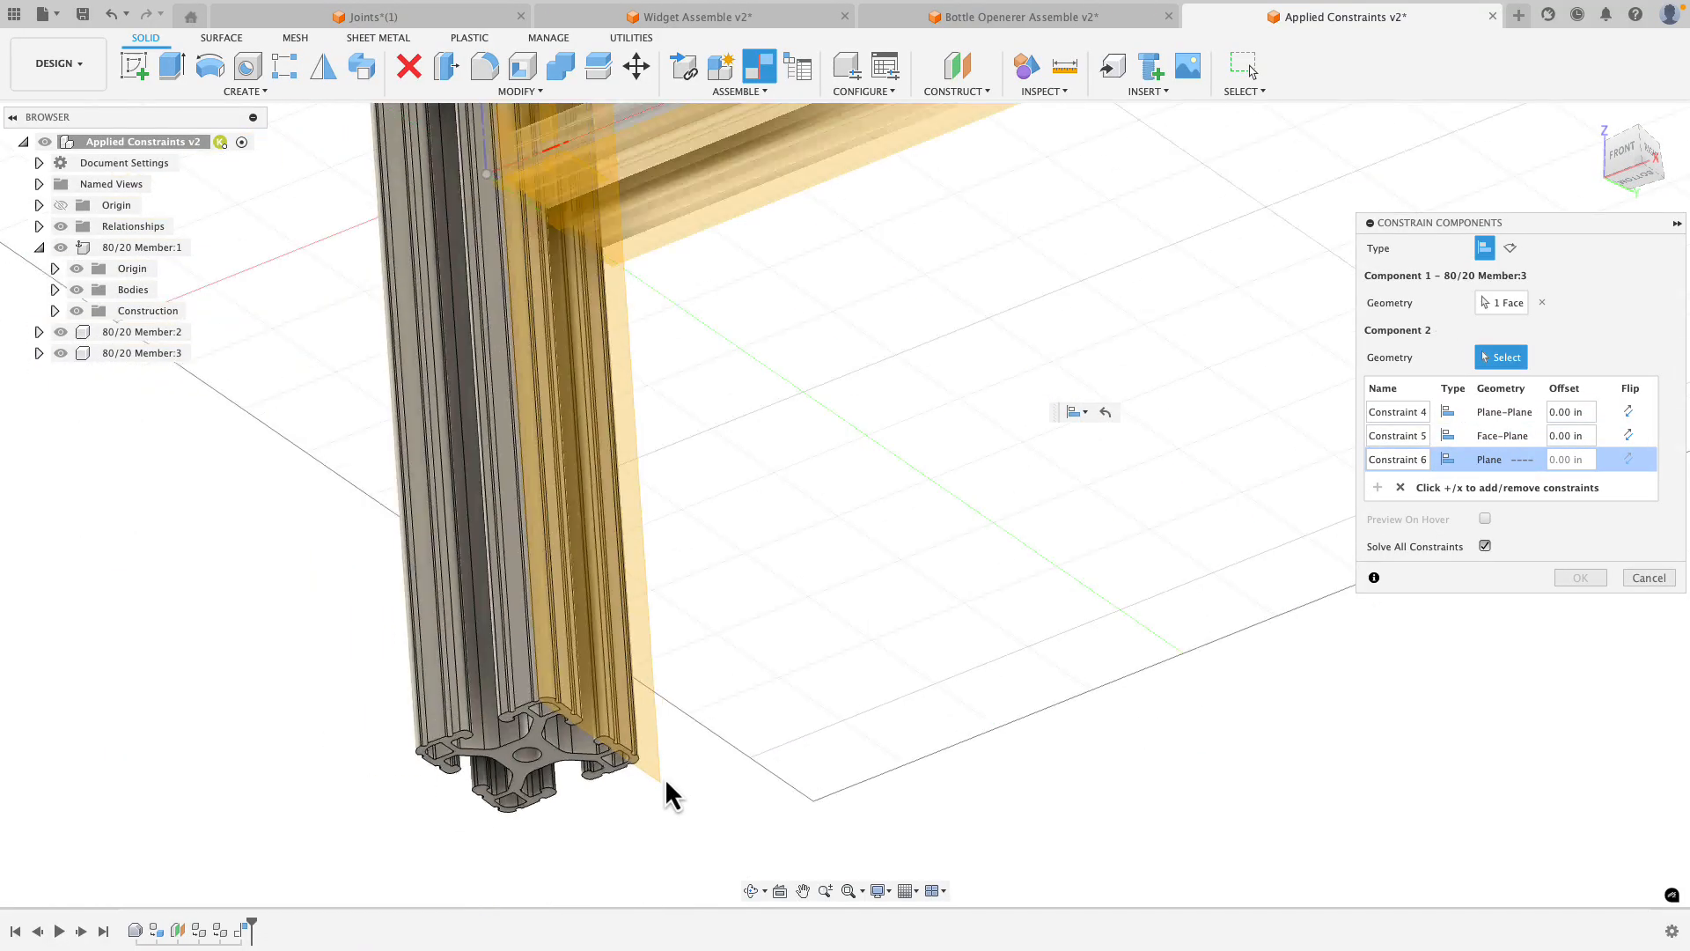
click(508, 727)
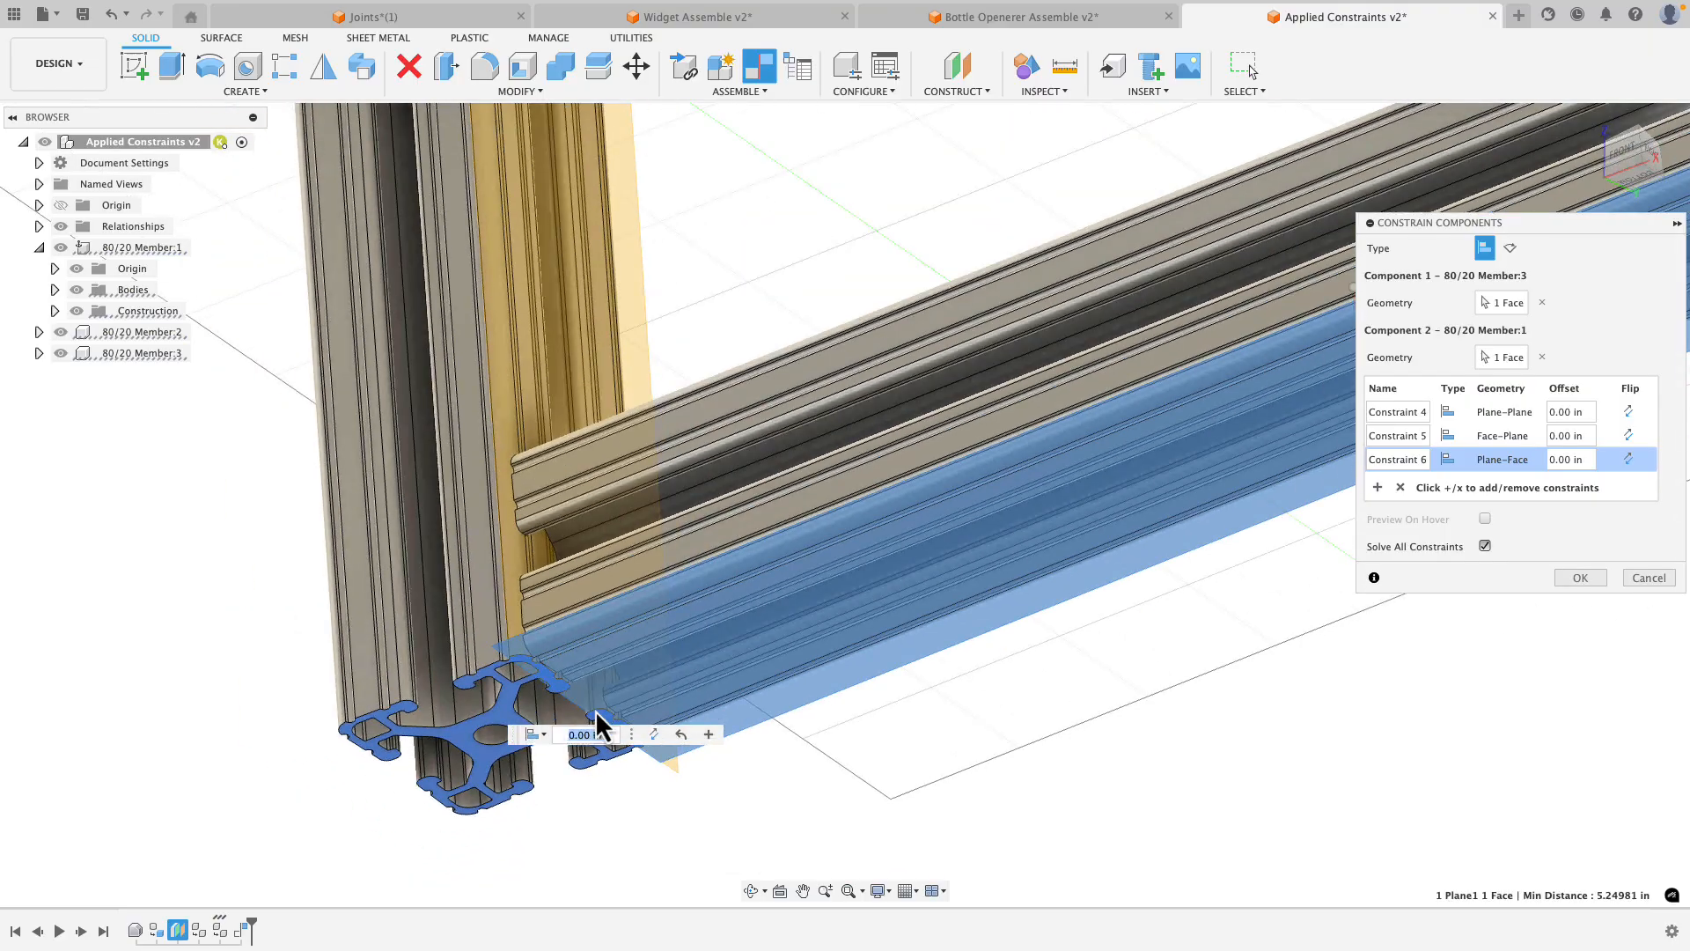
click(1594, 578)
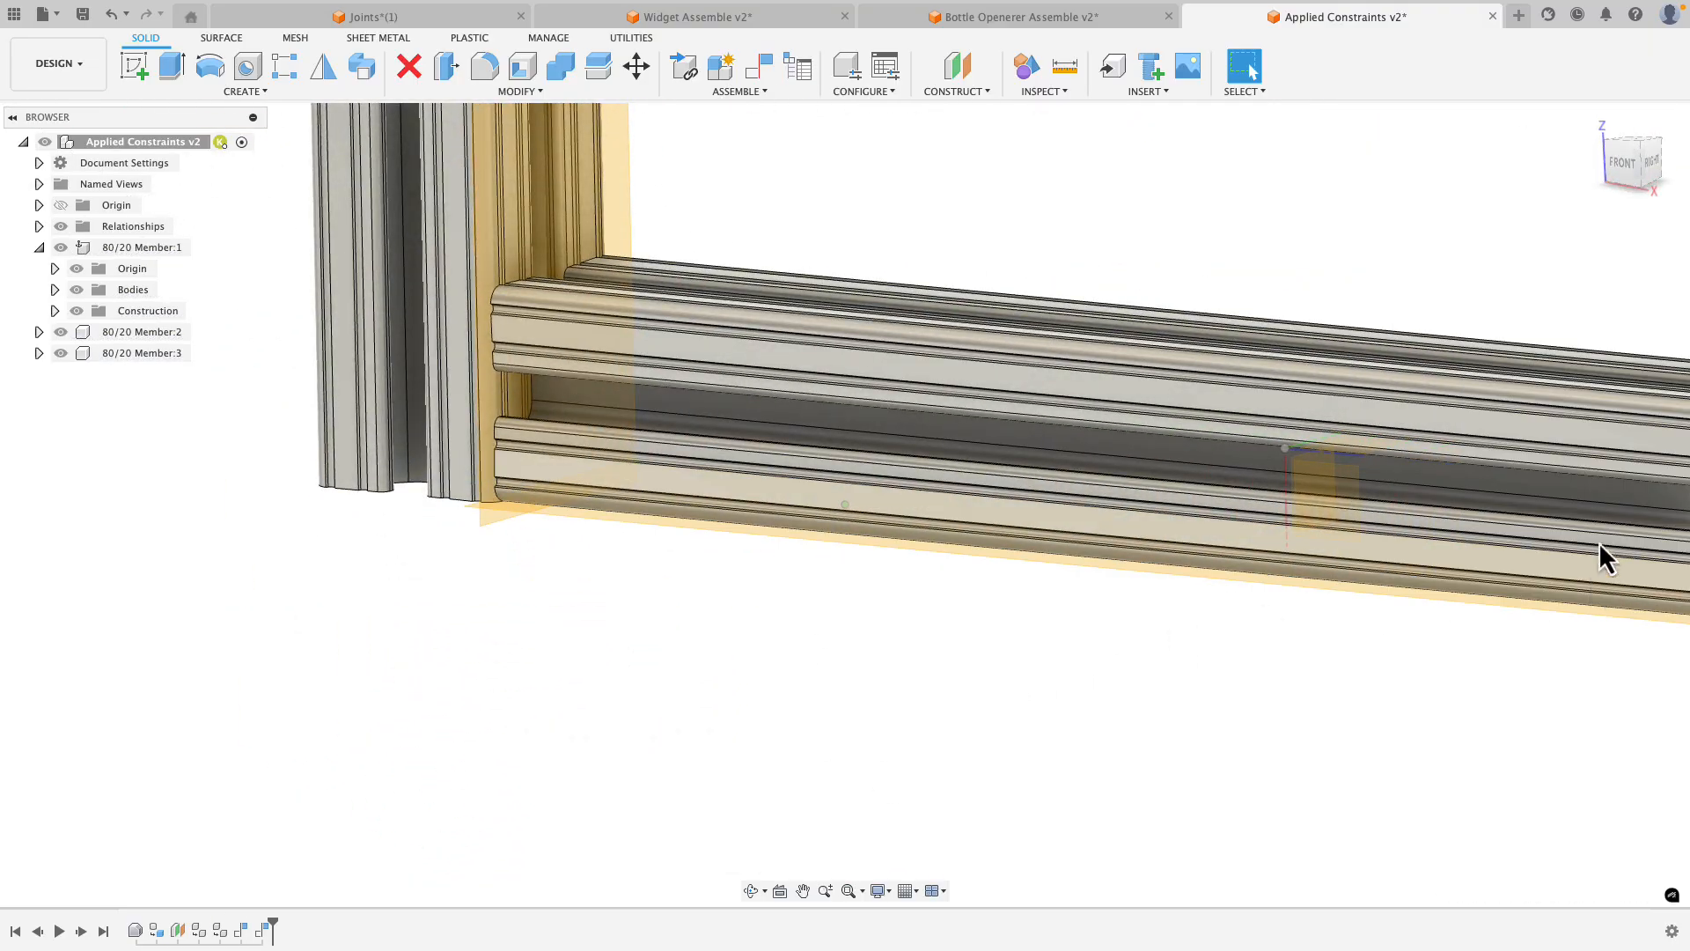
click(1641, 146)
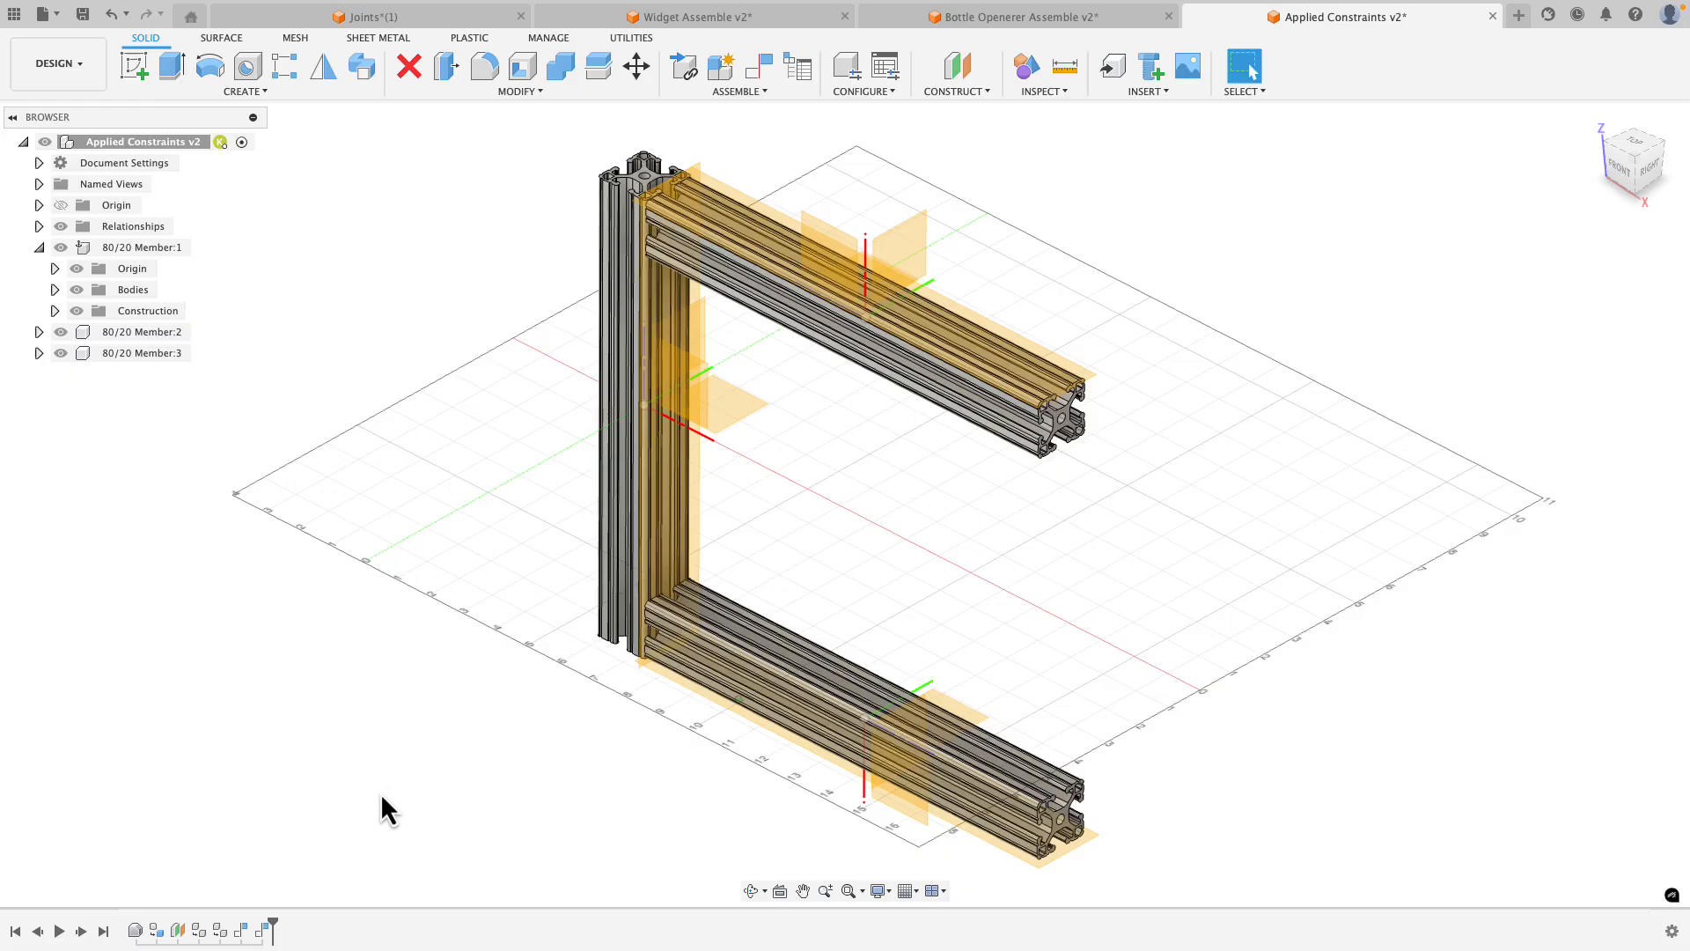
Open the constraint set between Member:3 and Member:1 for editing.
right_click(264, 929)
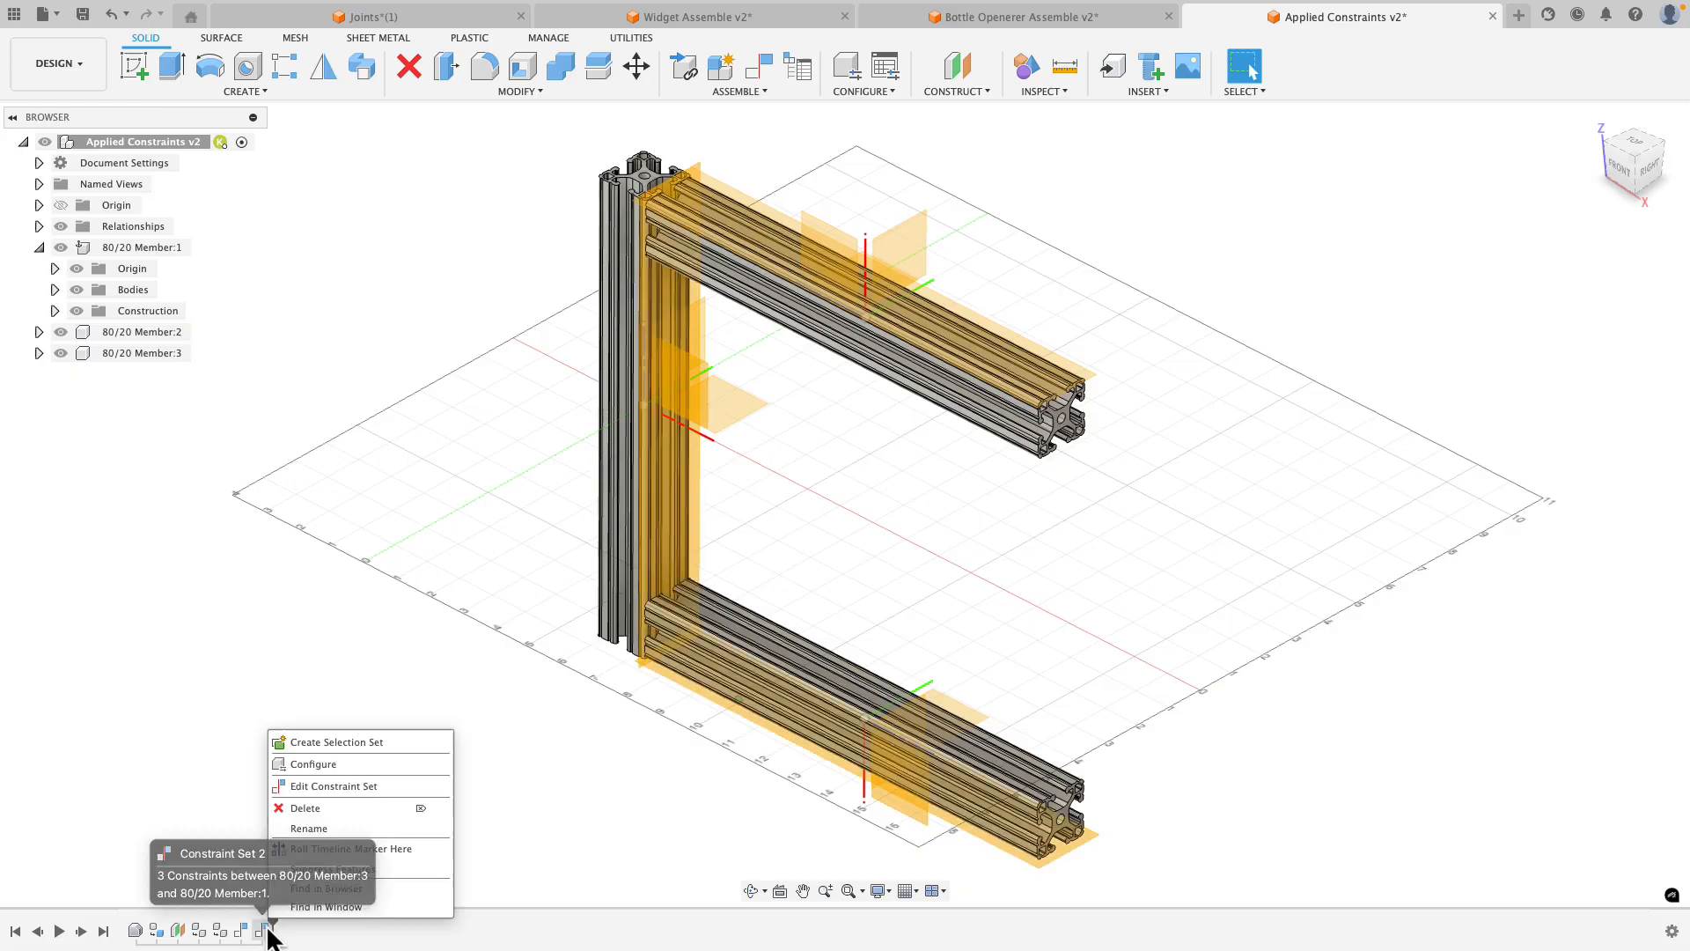
click(318, 785)
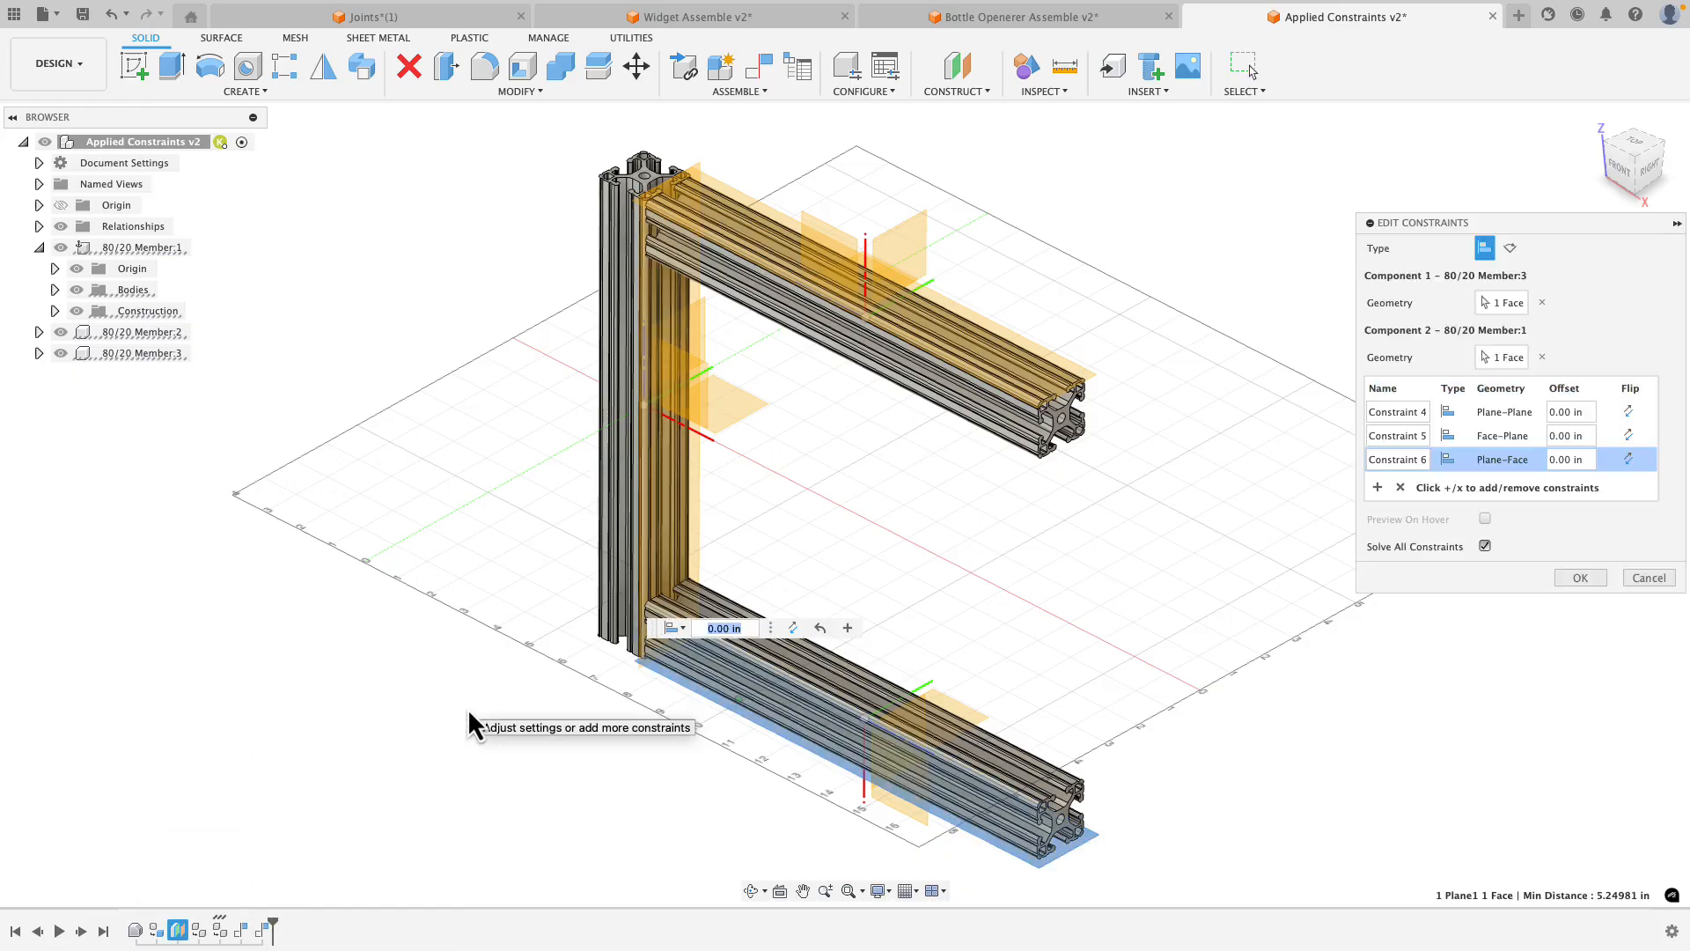